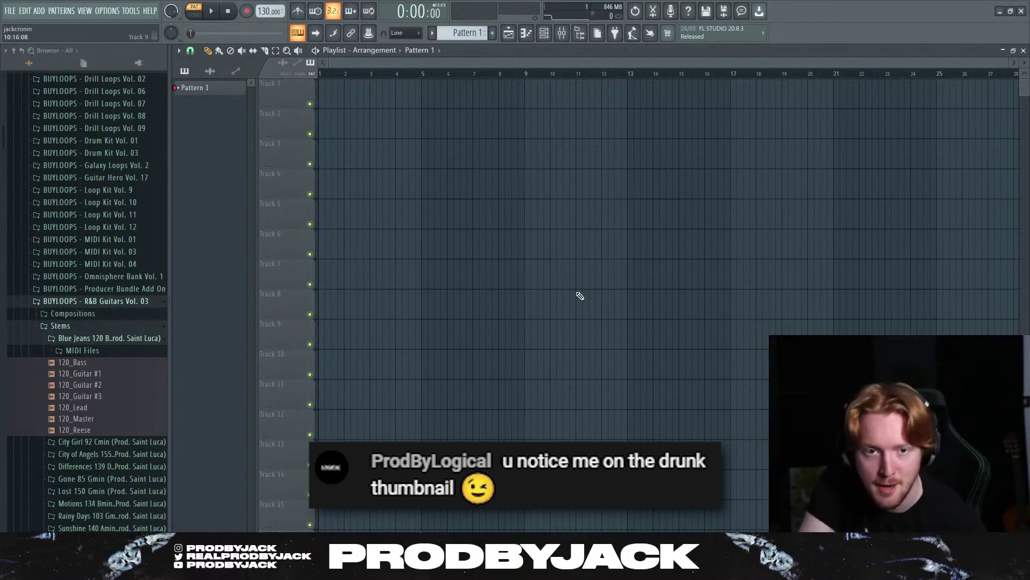
click(545, 33)
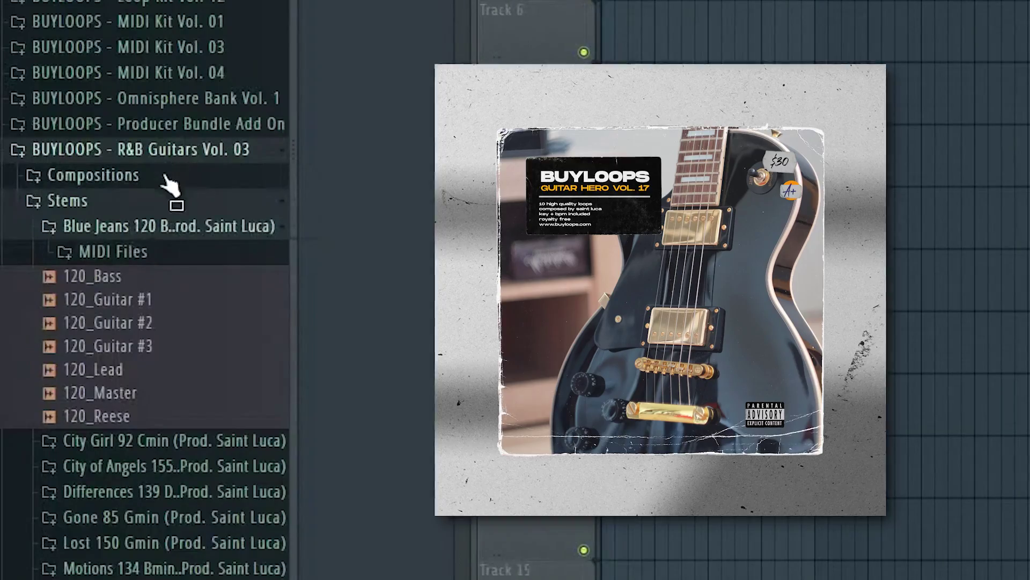
click(97, 299)
click(110, 302)
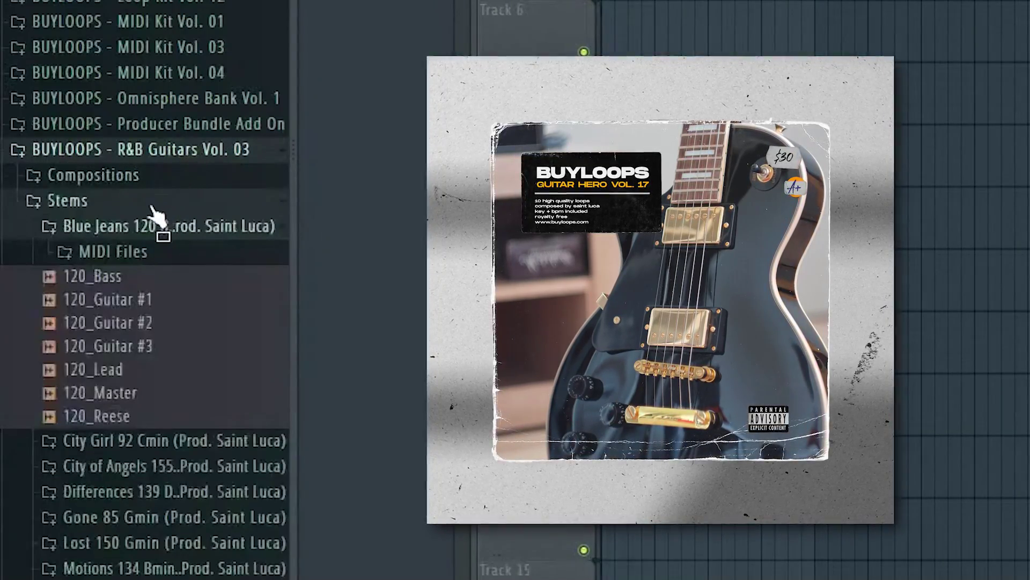
click(140, 174)
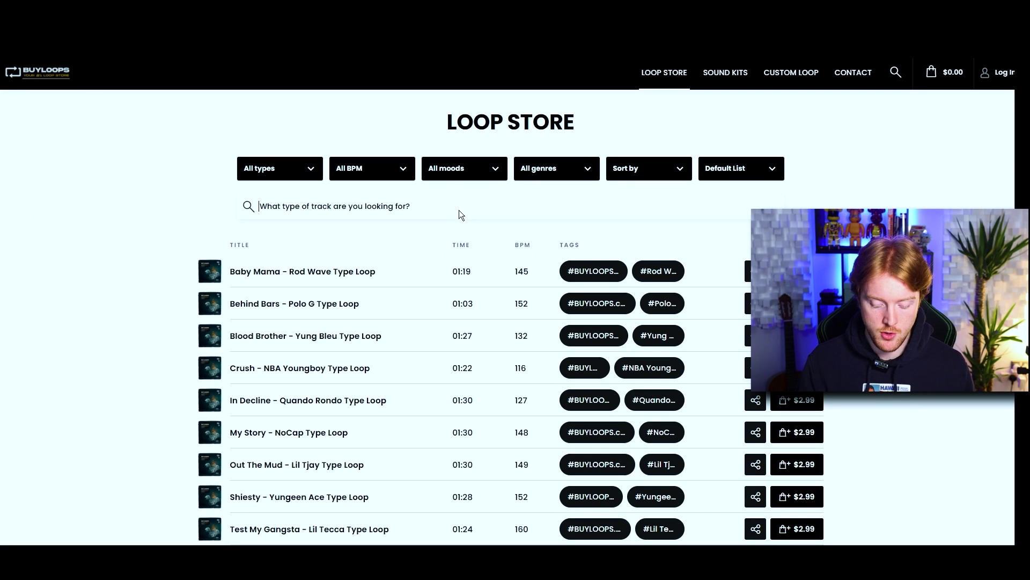
- Search the BUYLOOPS loop store for "lil uzi vert" and look through the matching loops
text(lil uzi vert)
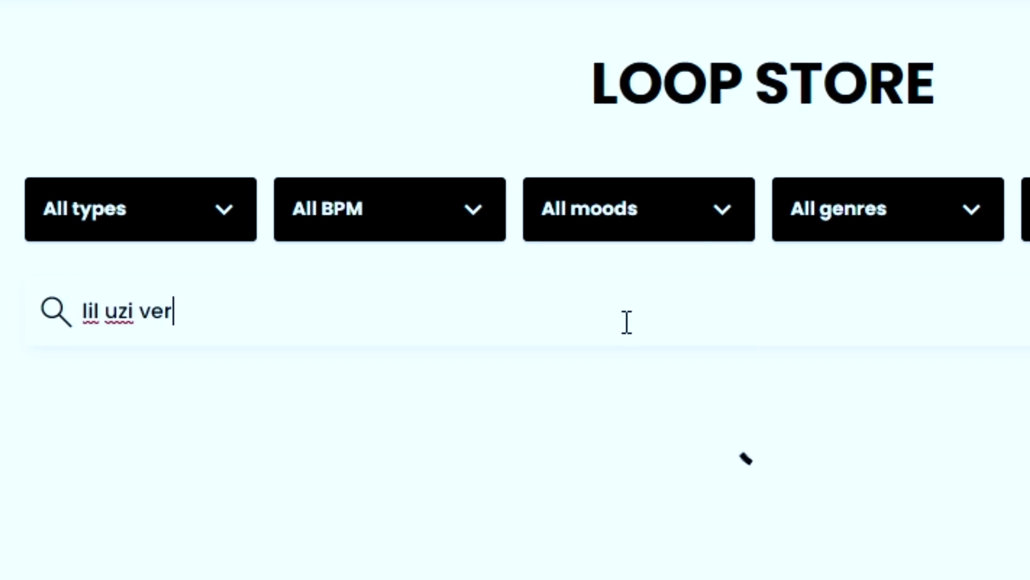
scroll(336, 336, down, 10)
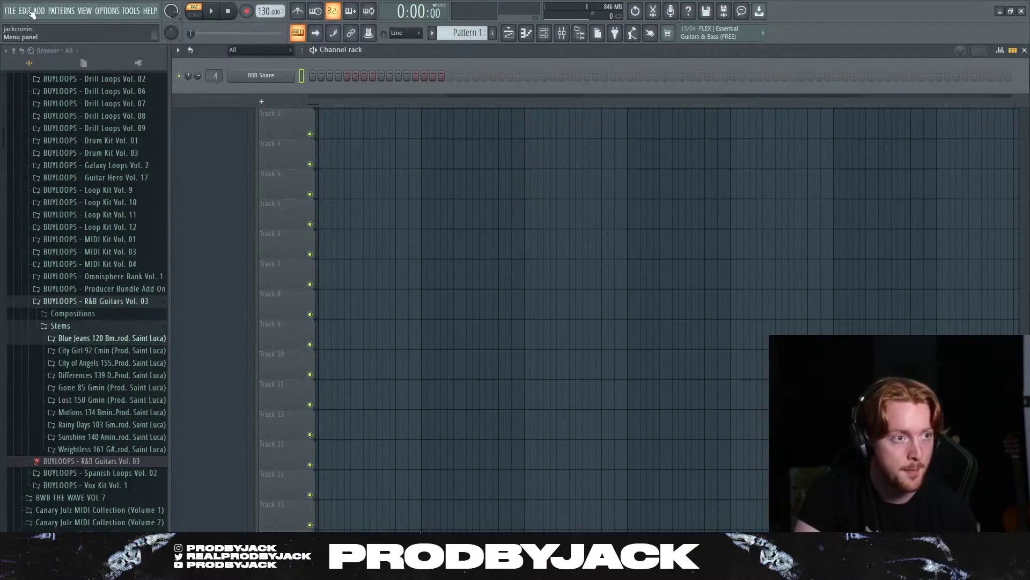
- Set the project tempo to 100 BPM
click(39, 11)
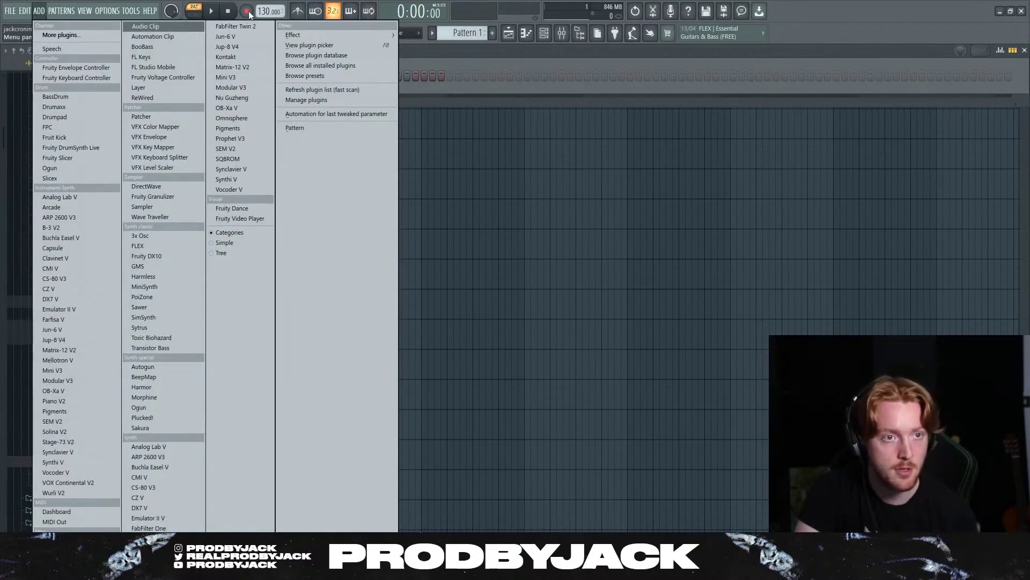
right_click(269, 12)
click(371, 52)
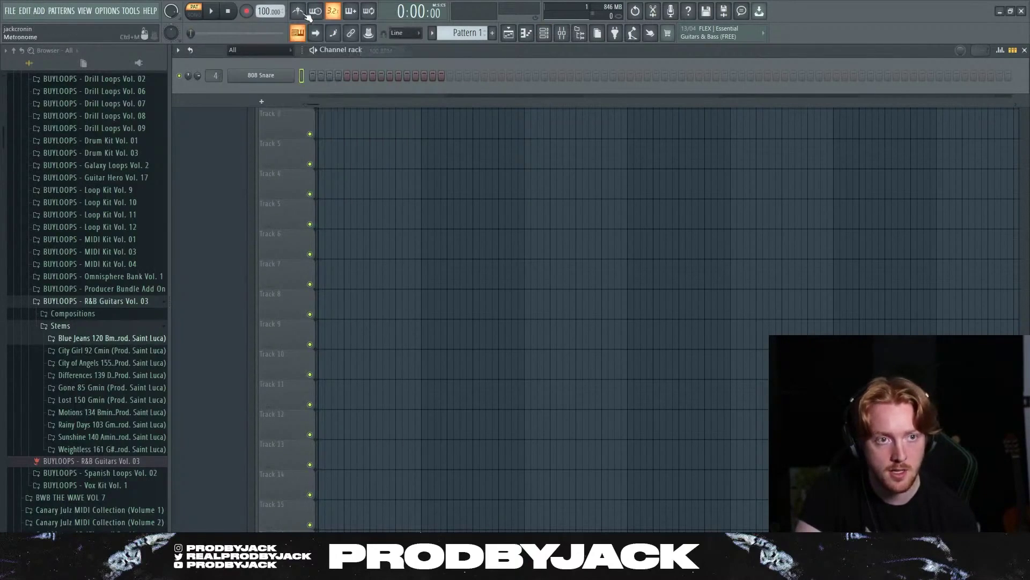
- Load FLEX with the Rhodes MK1 preset from Essential Pianos and import the Sunshine 140 Piano MIDI file into its piano roll
click(545, 34)
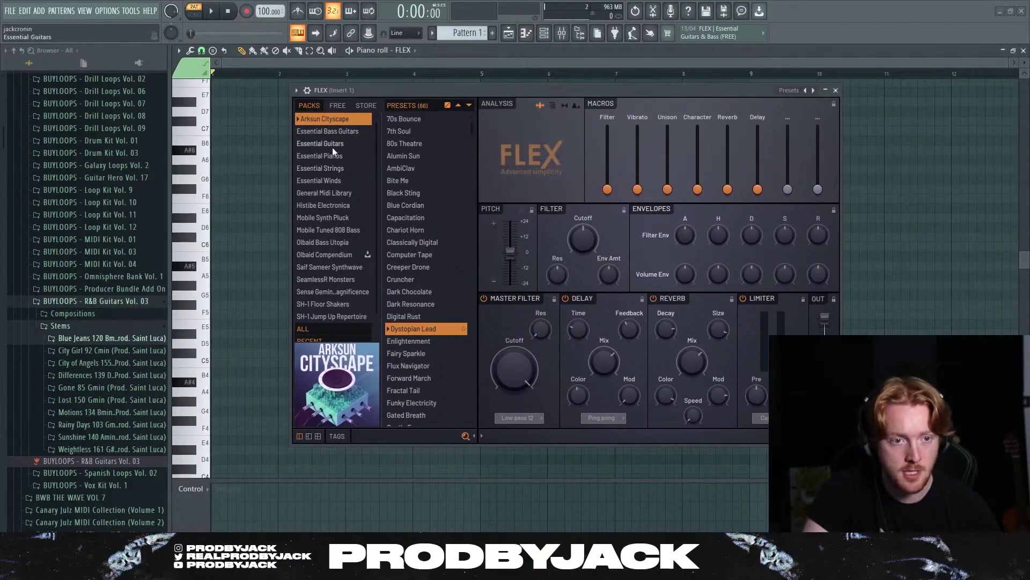
click(333, 151)
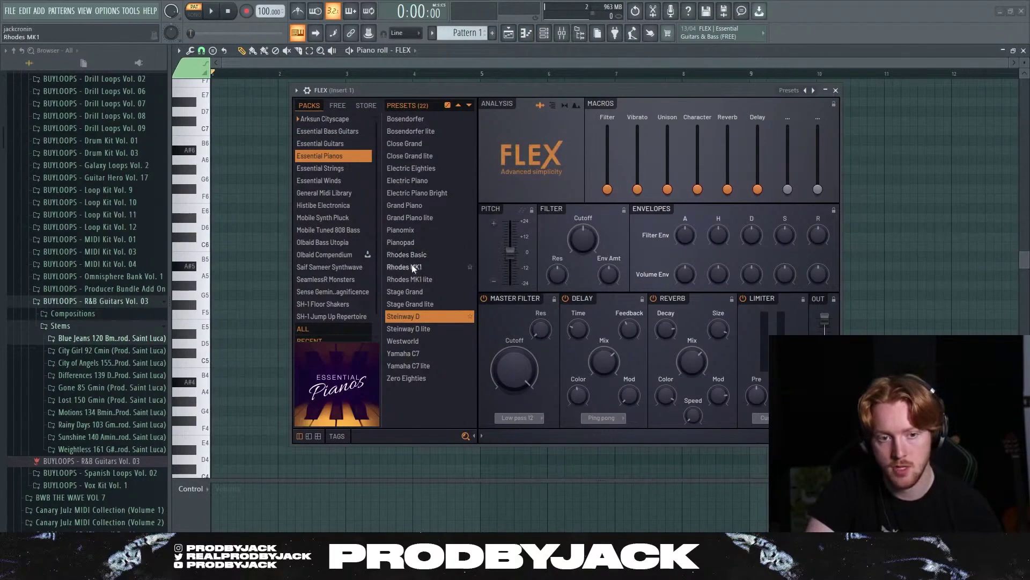
click(835, 91)
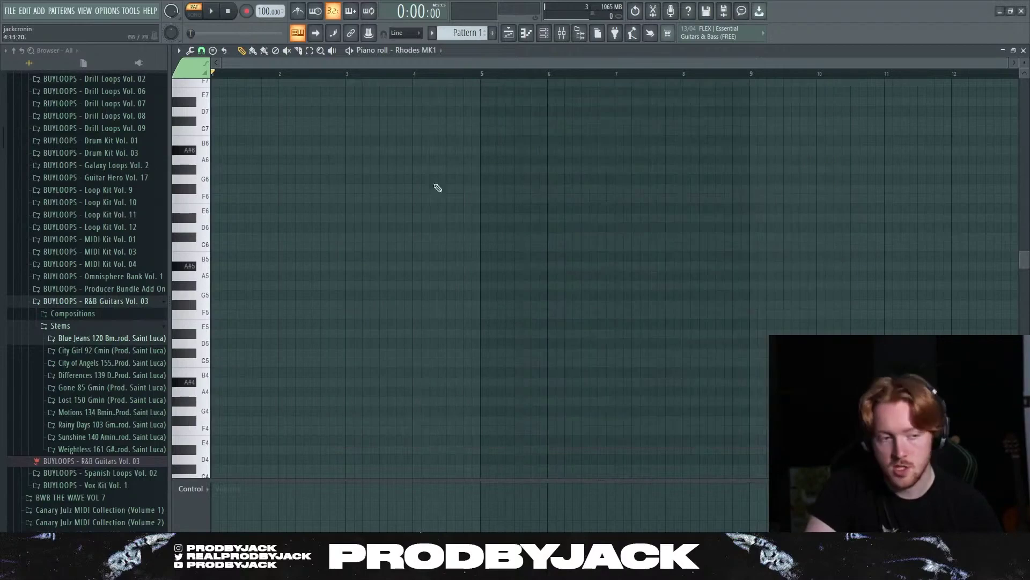
click(94, 374)
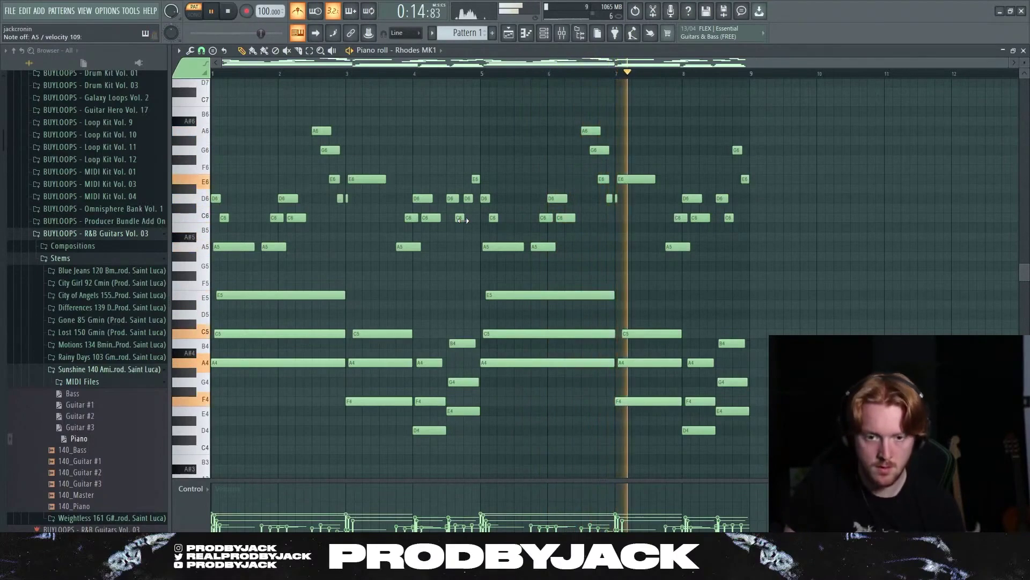
- Dump the recently played score log into the selected pattern on the Rhodes MK1 channel
click(179, 50)
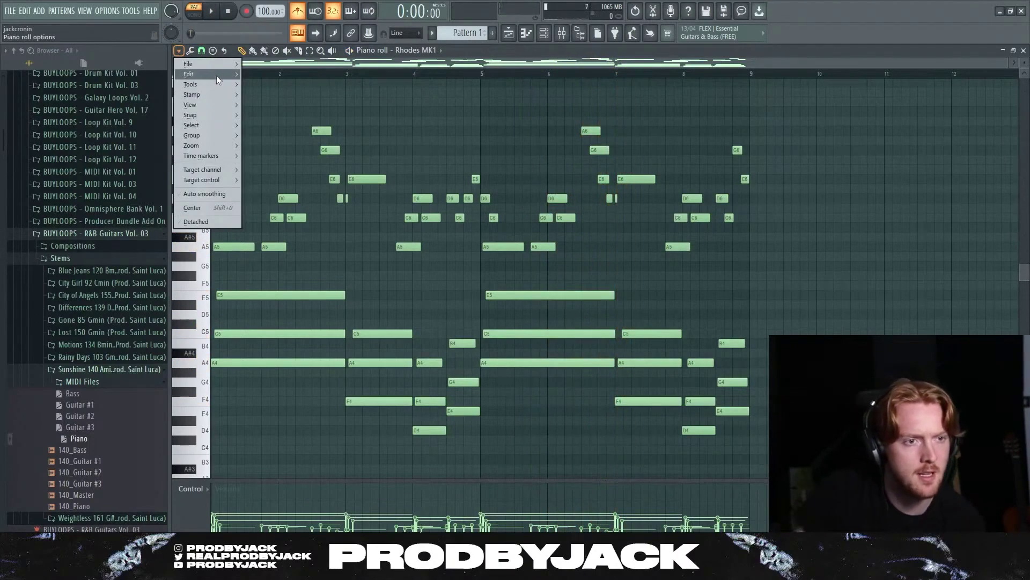
click(117, 11)
mouse_move(138, 10)
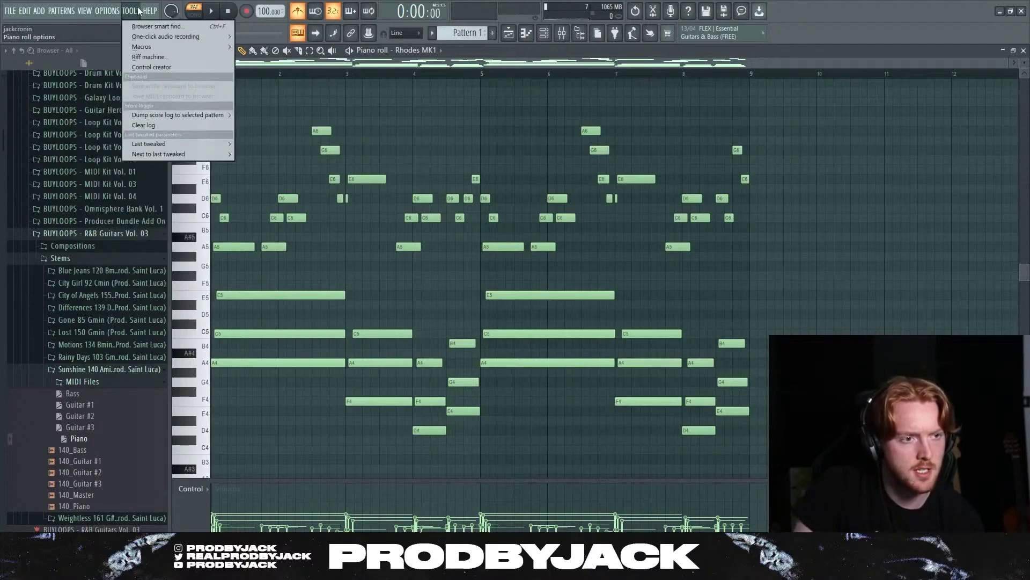
click(260, 114)
click(566, 318)
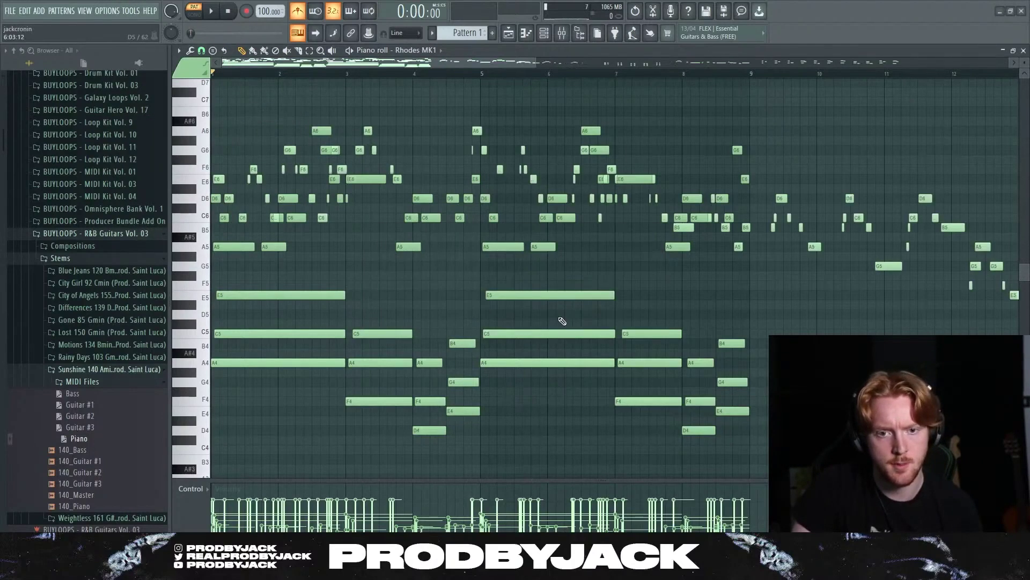
- Delete all notes before bar 21 so only the last played phrase is kept in the Rhodes MK1 piano roll
scroll(450, 292, down, 5)
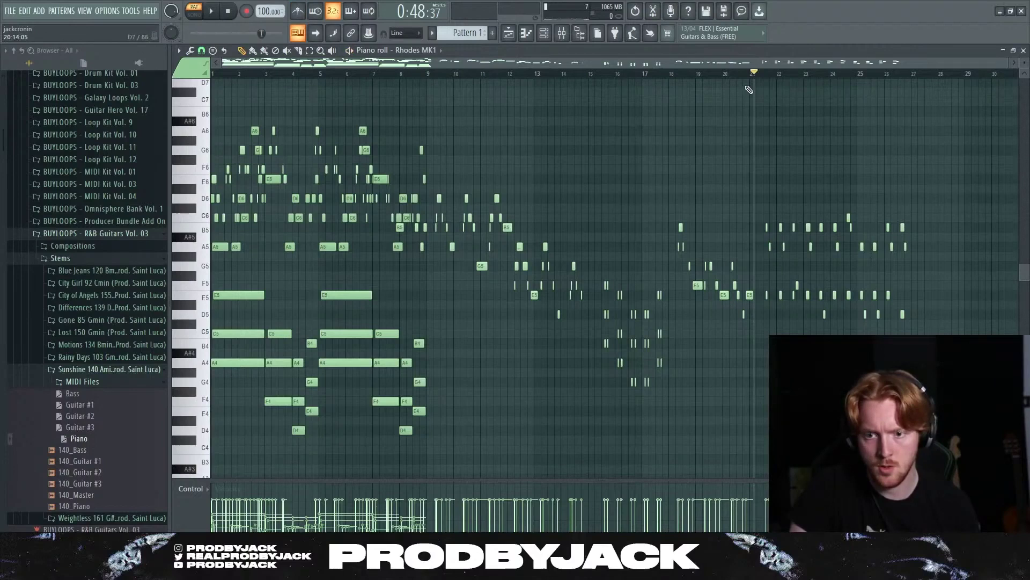
drag(751, 87, 211, 464)
key(Delete)
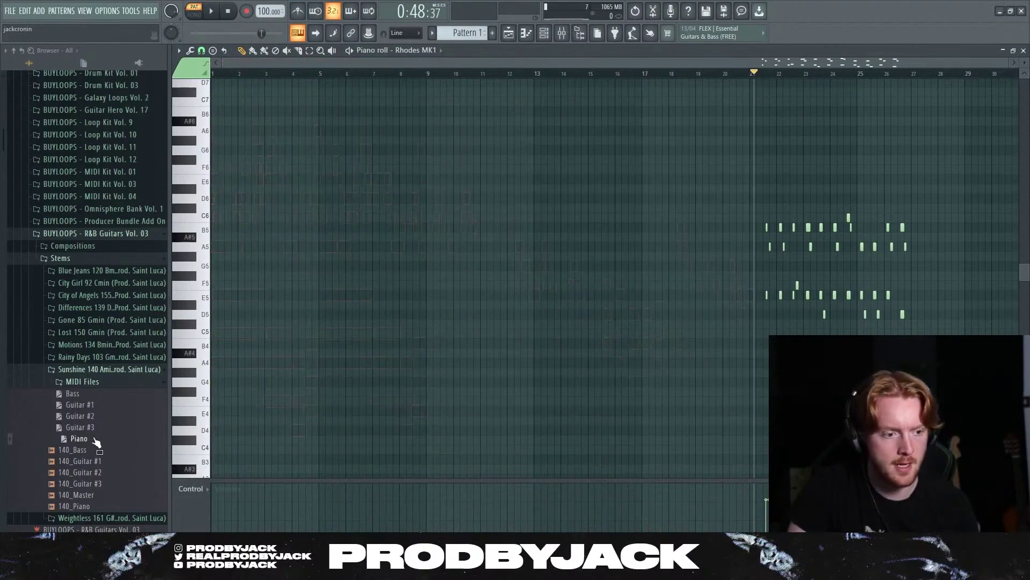
drag(236, 387, 313, 340)
key(ctrl+z)
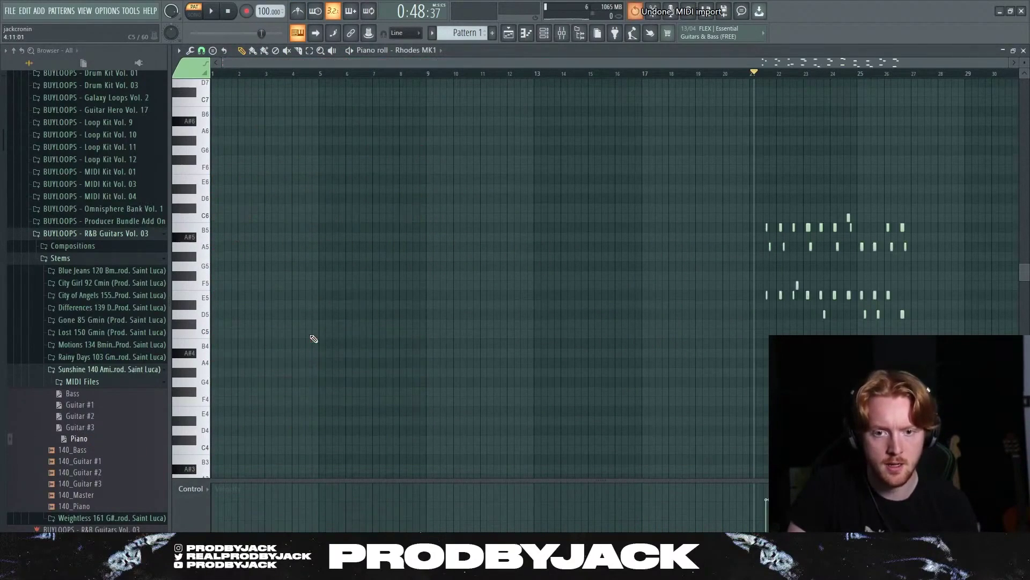
- Put the Sunshine Piano MIDI on a second Rhodes MK1 channel and repeat the played four-bar phrase across bars 5 to 8
click(542, 36)
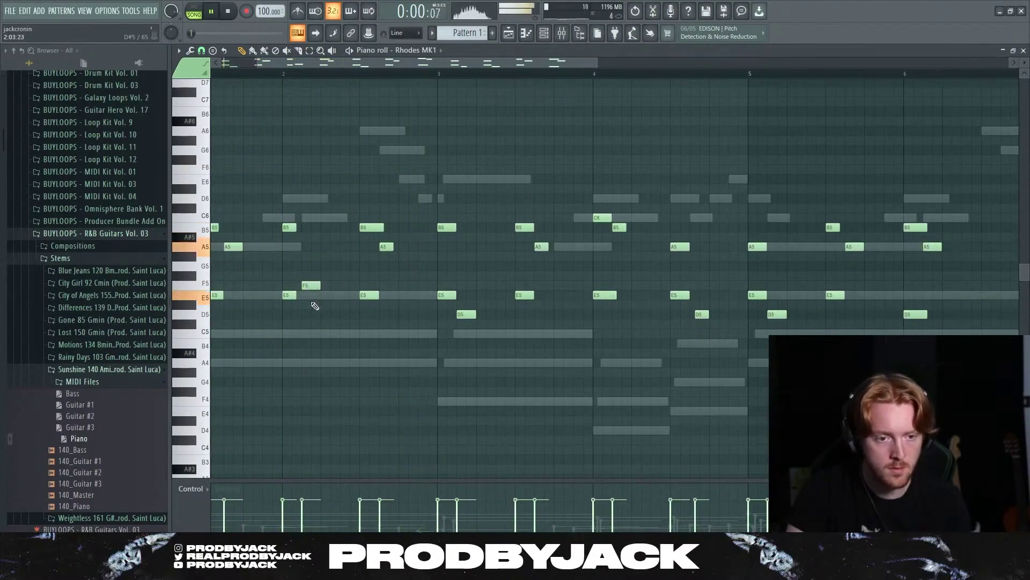
scroll(348, 329, down, 2)
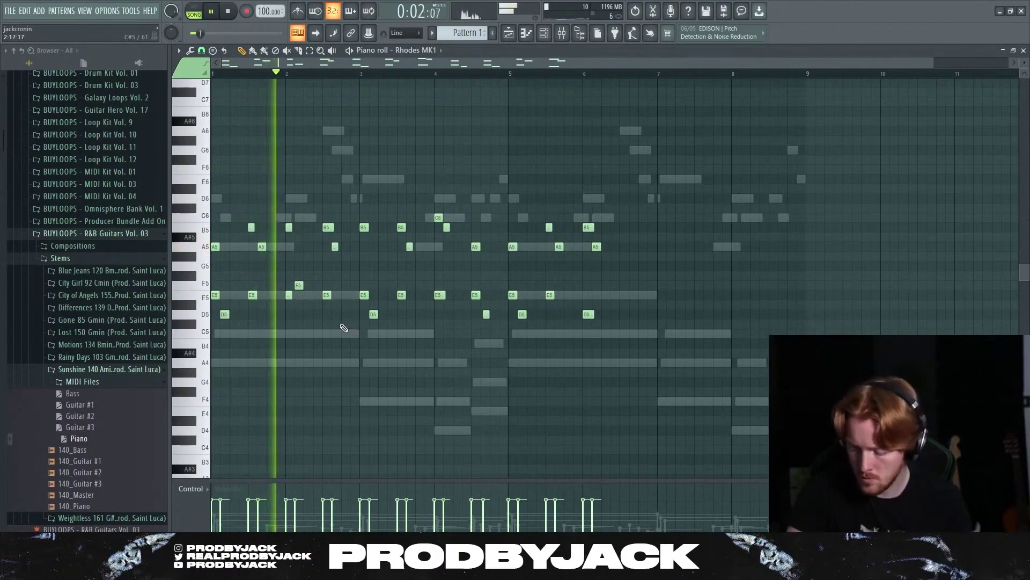
scroll(357, 317, down, 1)
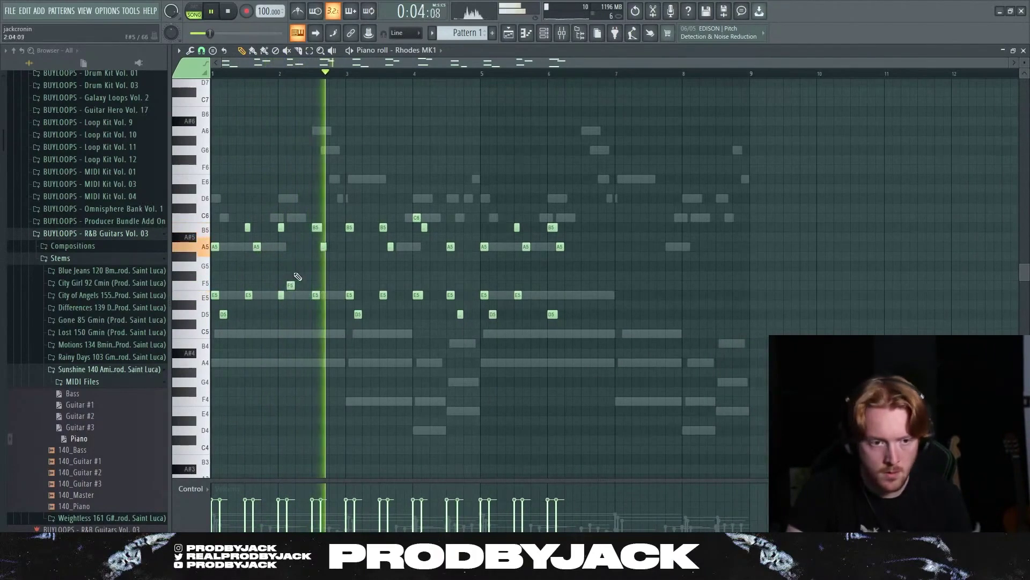
click(460, 314)
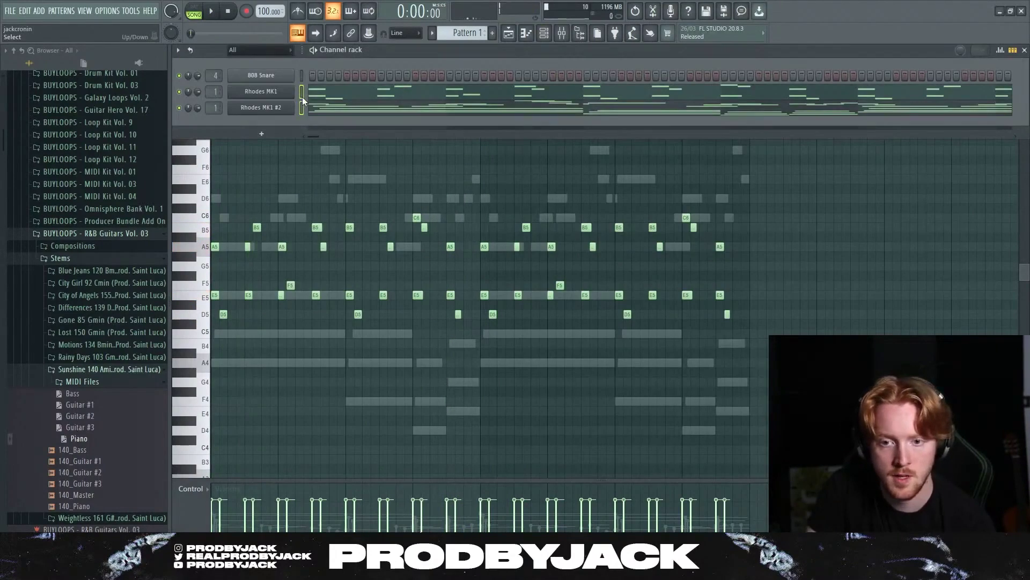
- Transpose both Rhodes MK1 channels by -4 semitones and play the result
click(178, 50)
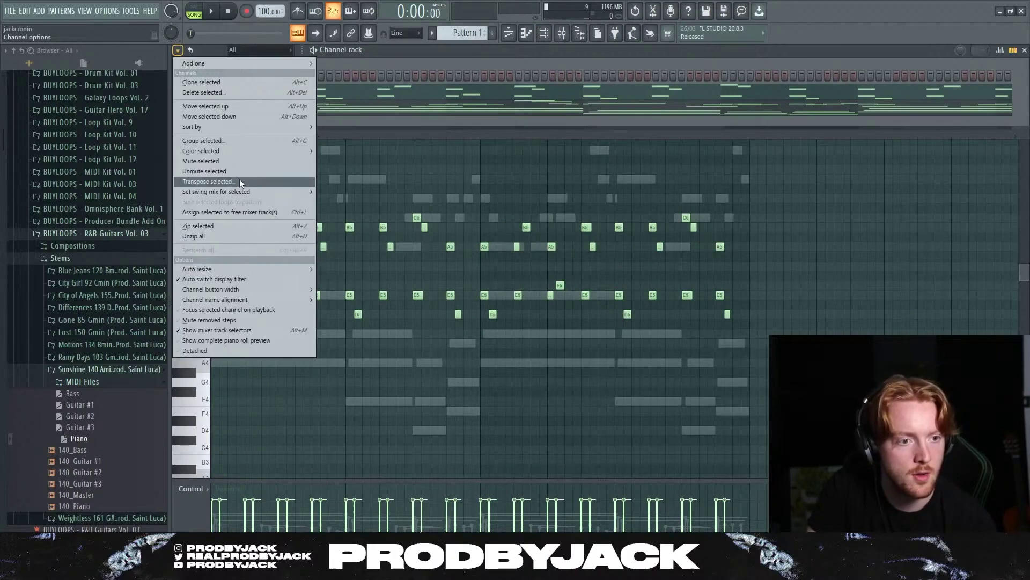
click(240, 182)
text(-4)
key(Return)
key(space)
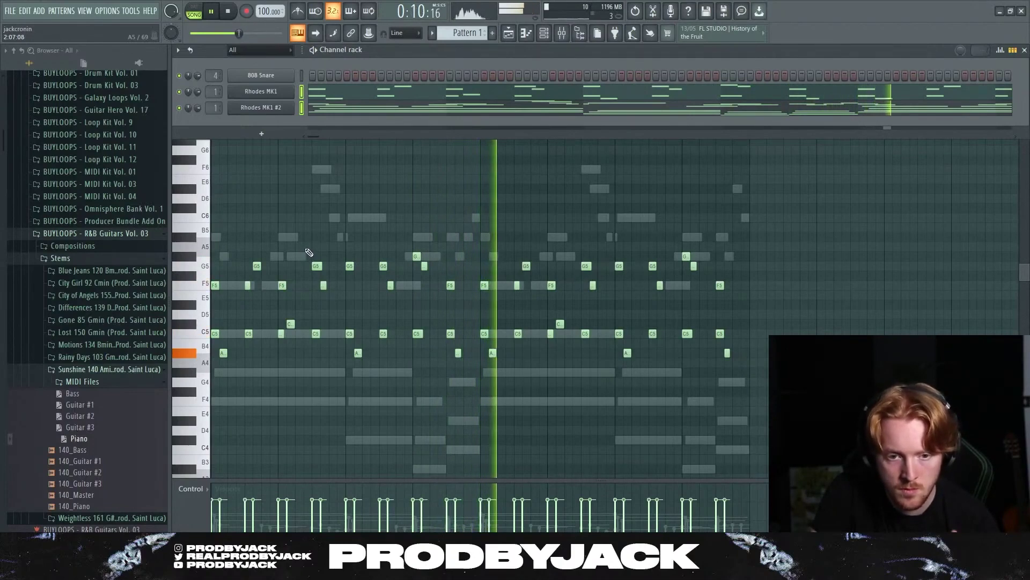
- Lower the two short notes just above C5 in bars 2 and 6 of the Rhodes MK1 phrase by three semitones
key(F6)
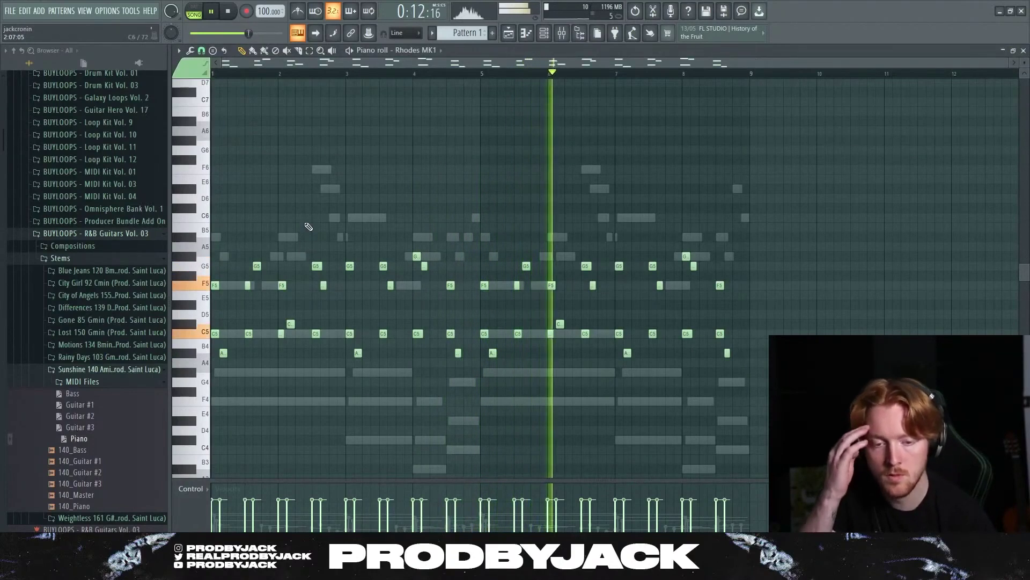
drag(276, 299, 591, 328)
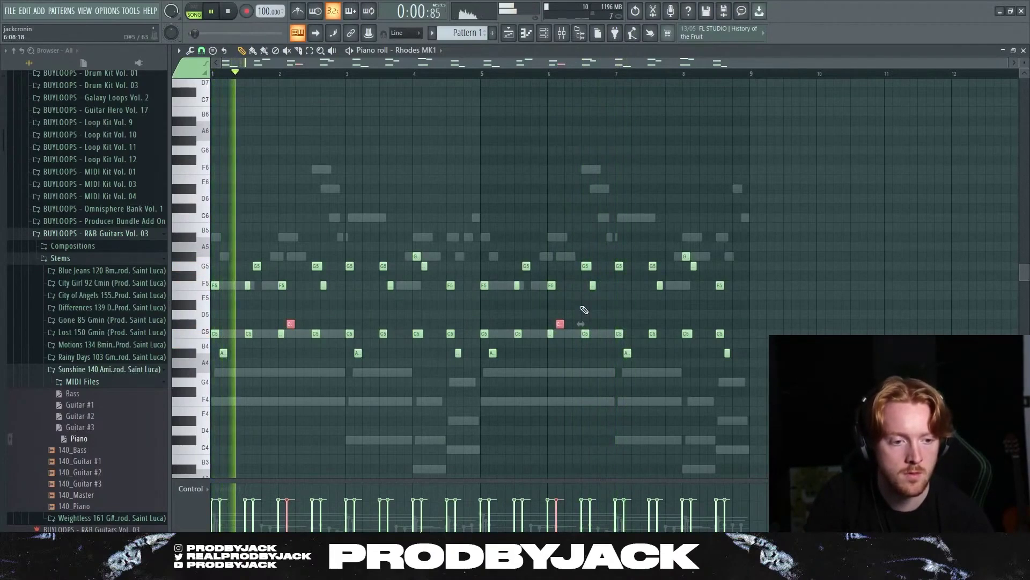
key(Down)
key(Down)
key(Down)
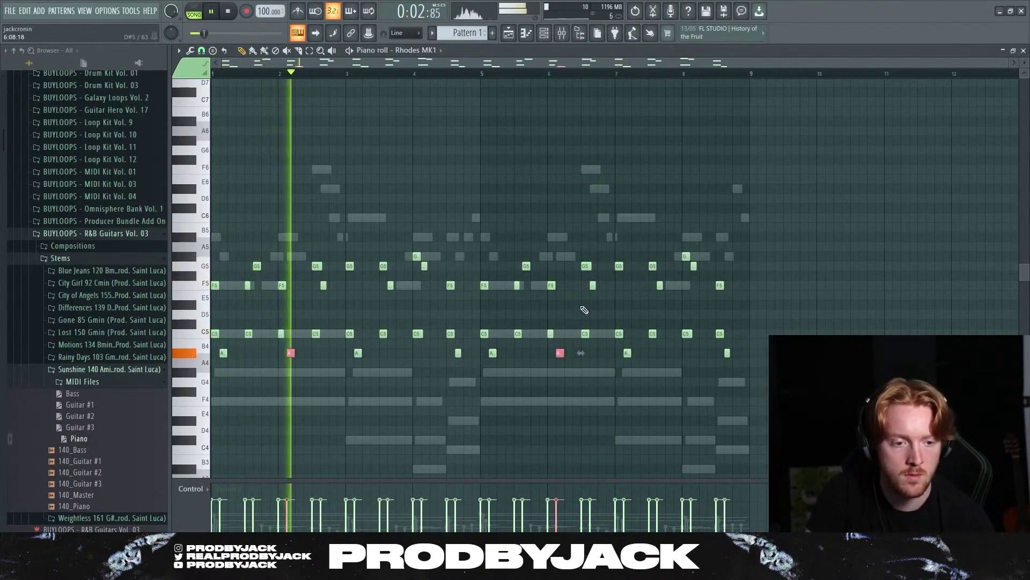
key(ctrl+d)
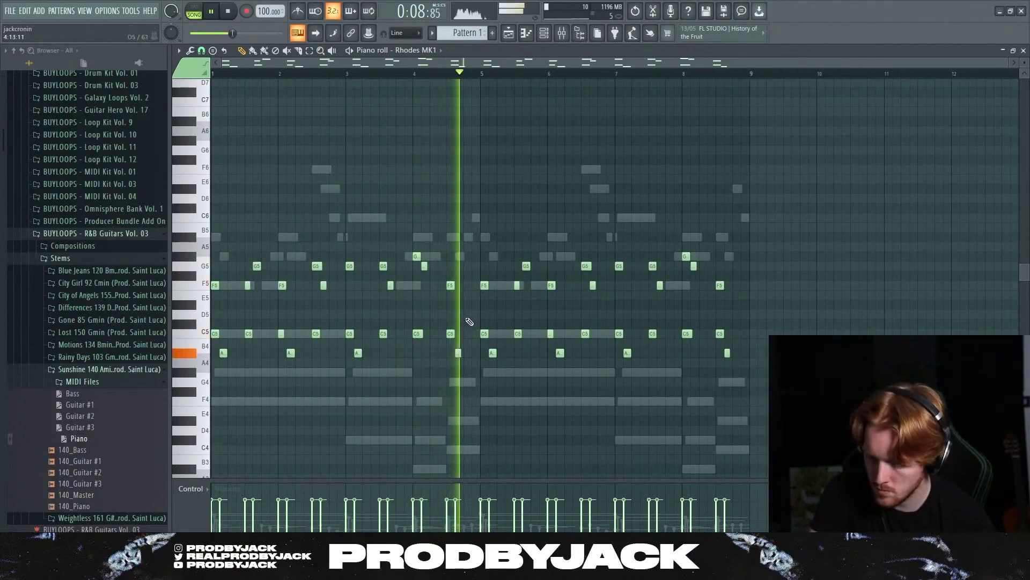
- Add an ARP 2600 V3 synth channel and decline its feature tour
click(39, 10)
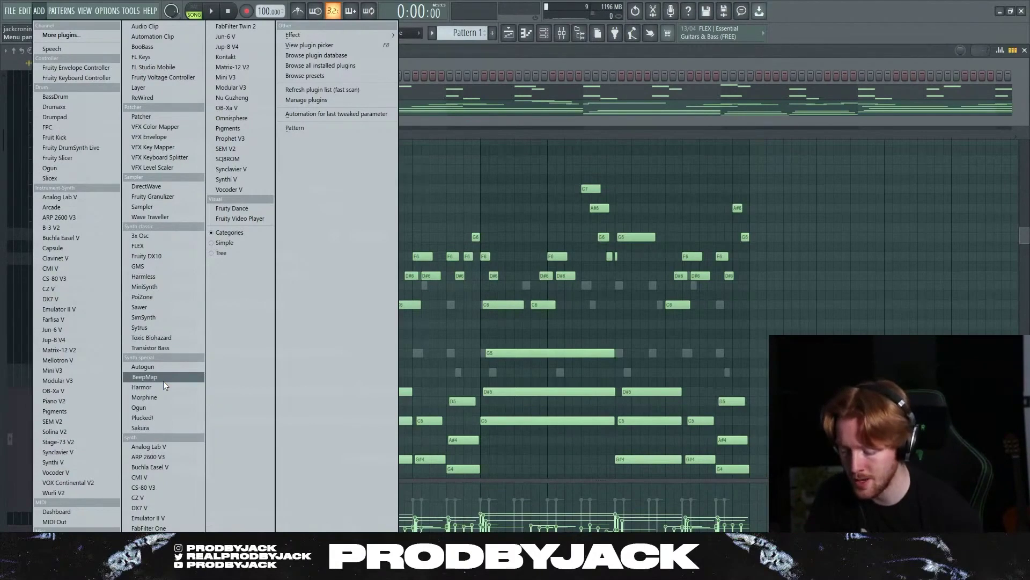
click(148, 456)
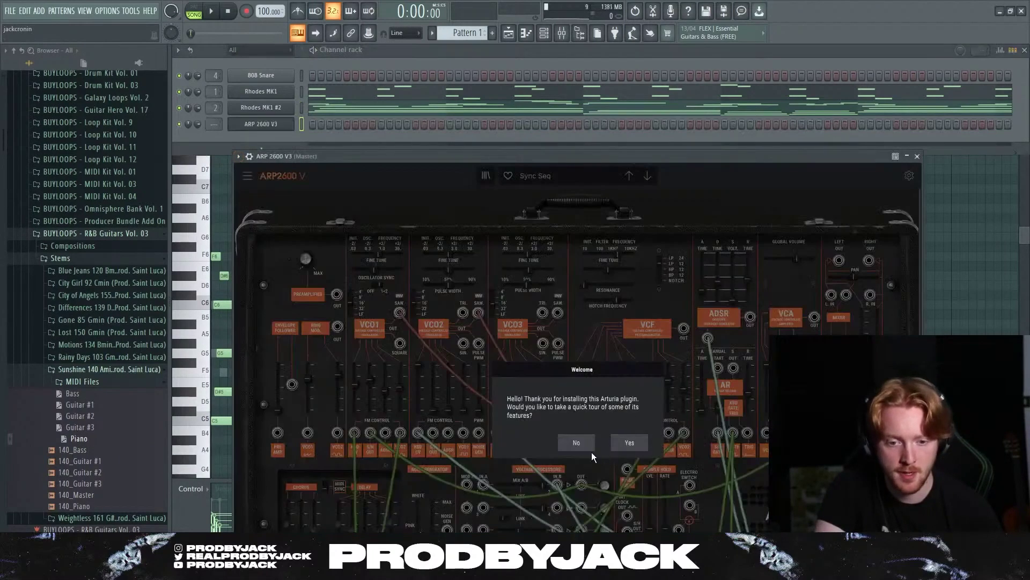
click(591, 452)
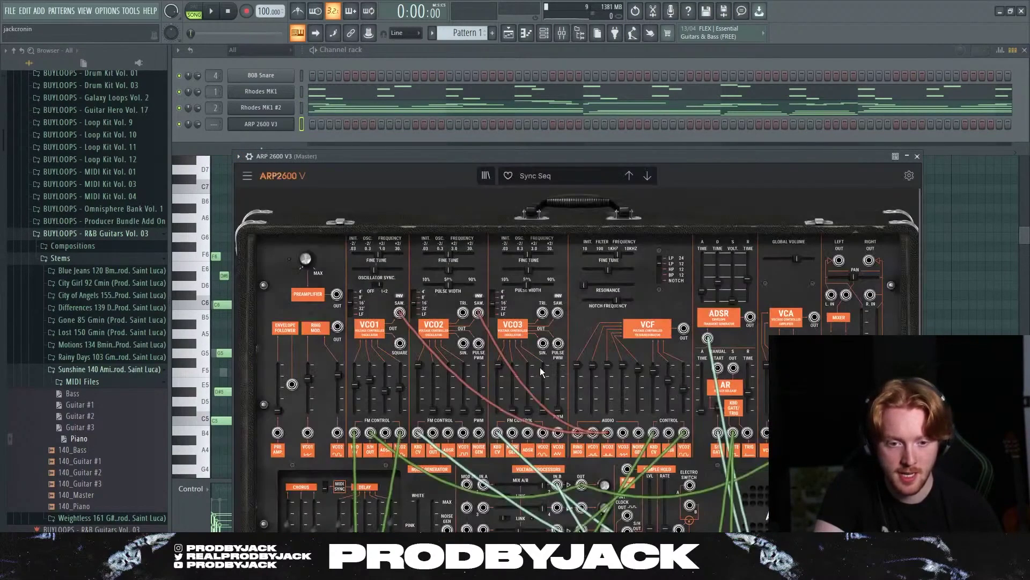
scroll(619, 357, up, 5)
- Detach the ARP 2600 V3 window and route its channel to mixer track 3
click(238, 157)
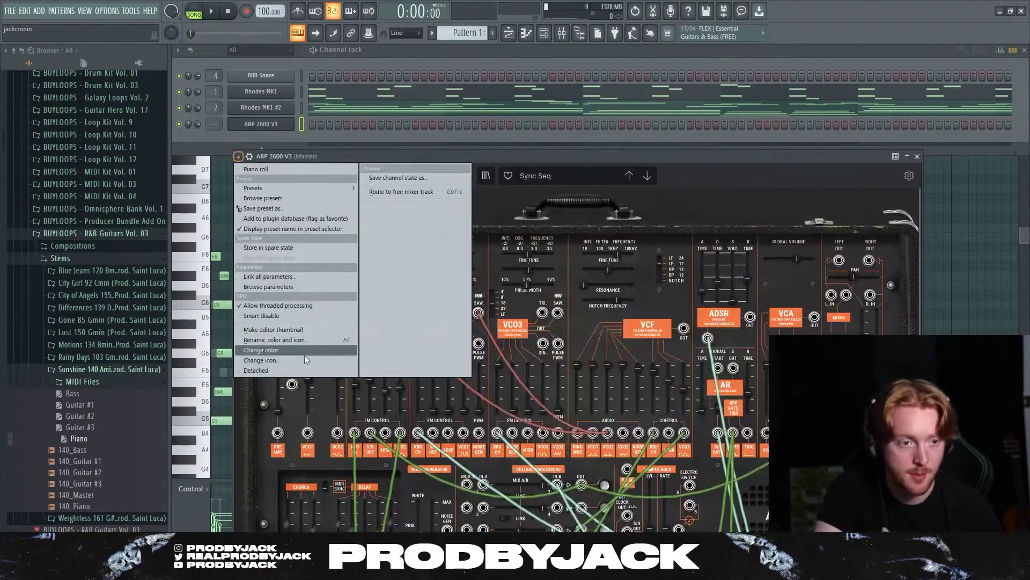
click(278, 374)
click(238, 156)
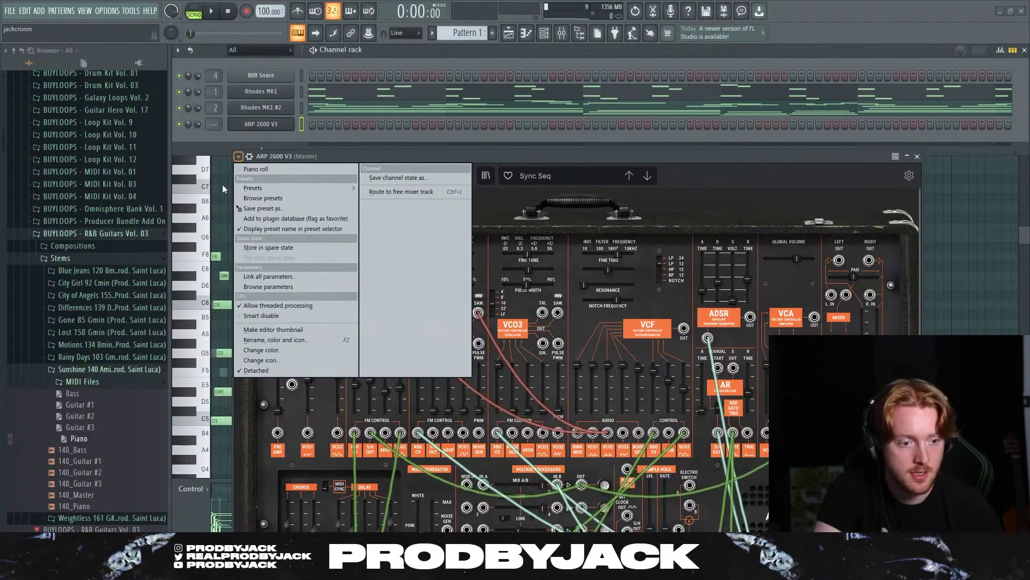
click(215, 125)
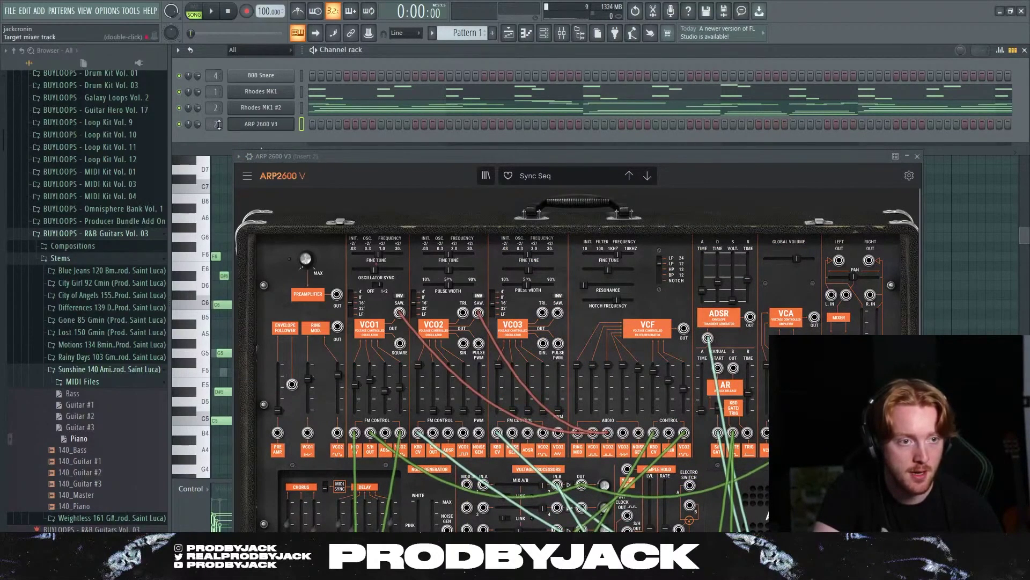
- Copy the Rhodes MK1 #2 notes into the ARP 2600 V3 piano roll and play them back
right_click(256, 129)
click(330, 124)
drag(374, 156, 414, 73)
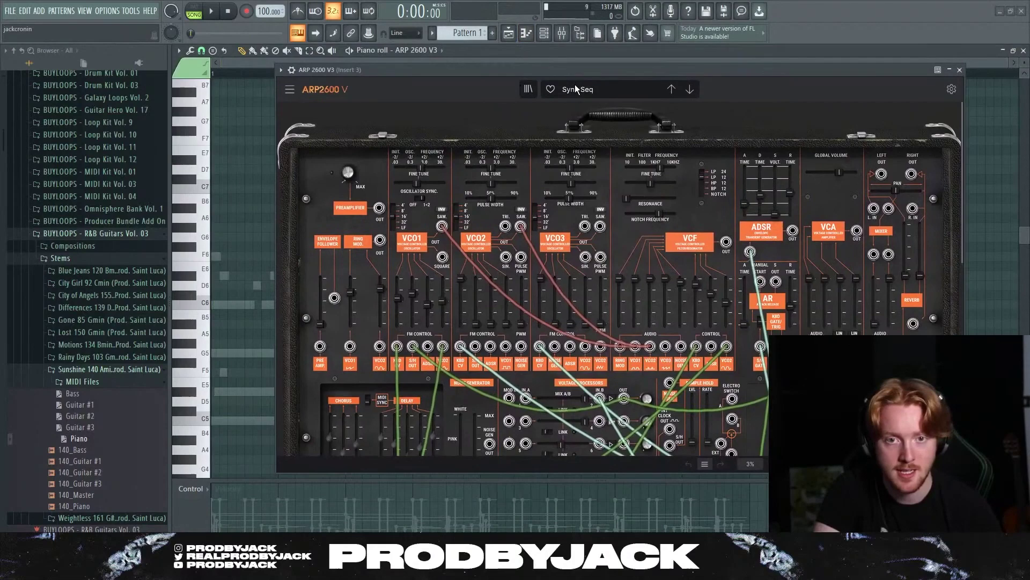
key(space)
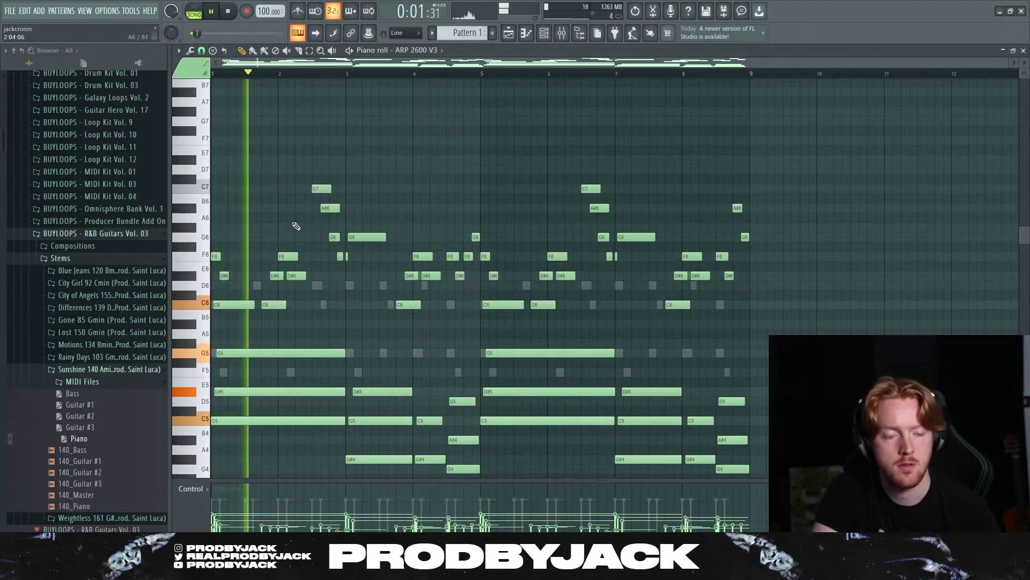
scroll(298, 231, down, 3)
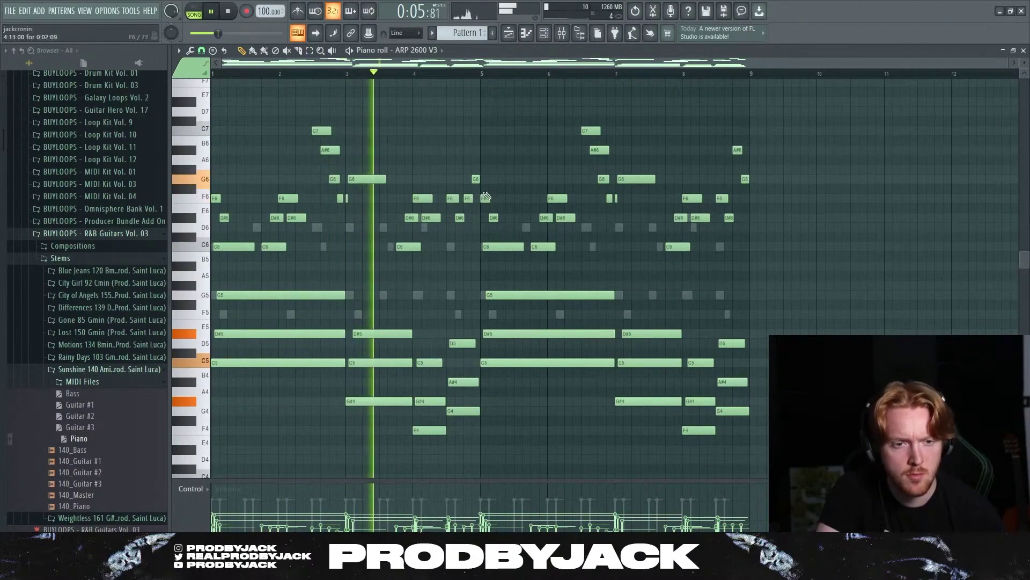
click(545, 33)
key(space)
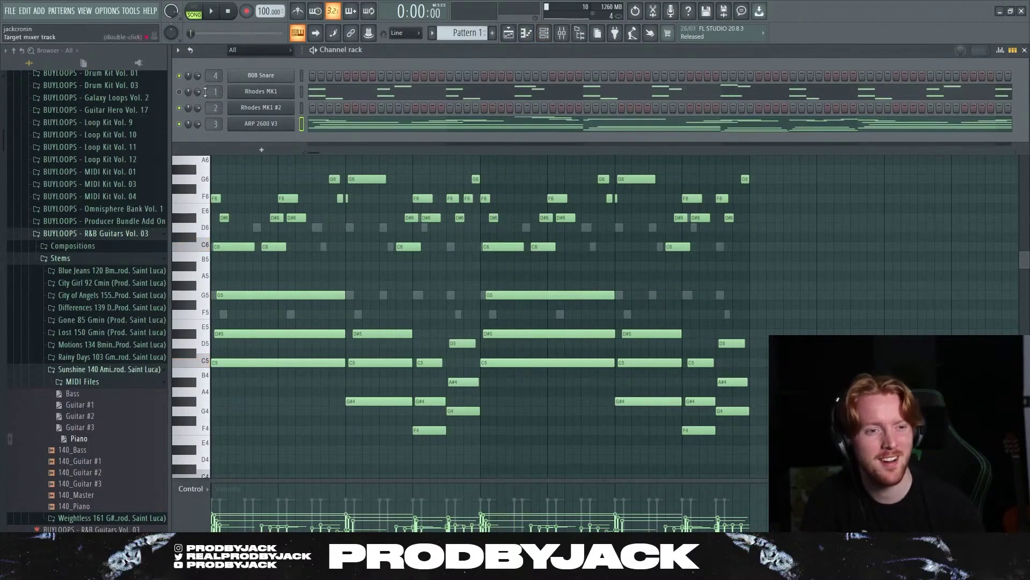
right_click(275, 94)
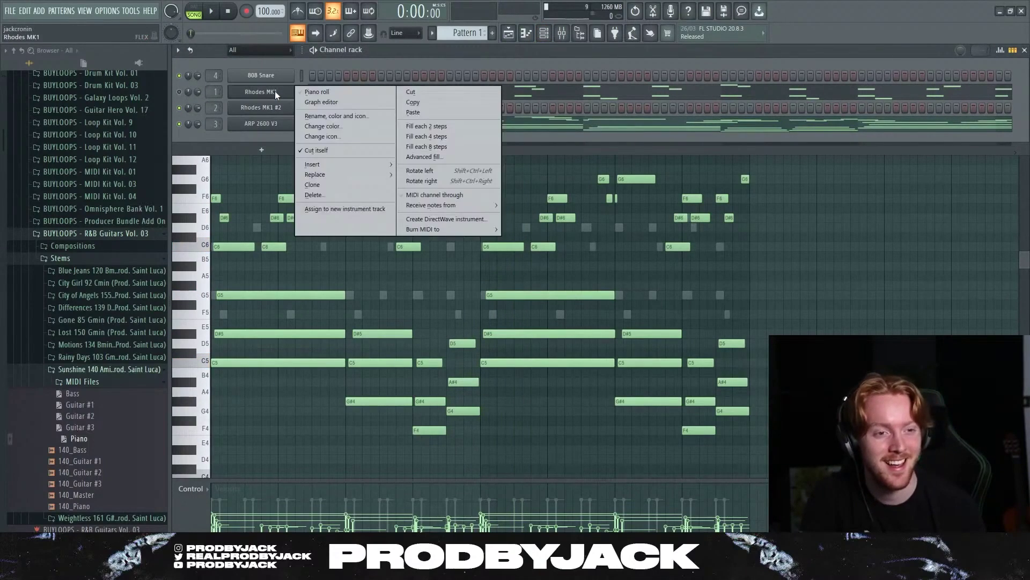
click(261, 183)
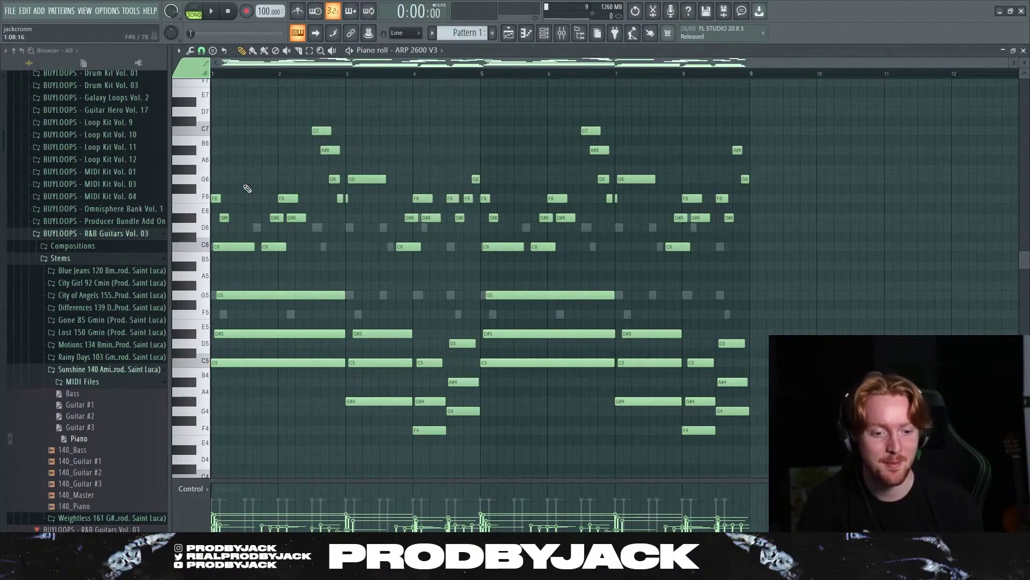
- Transpose all ARP 2600 V3 notes down one octave and play them back
key(ctrl+Down)
key(space)
scroll(248, 189, down, 4)
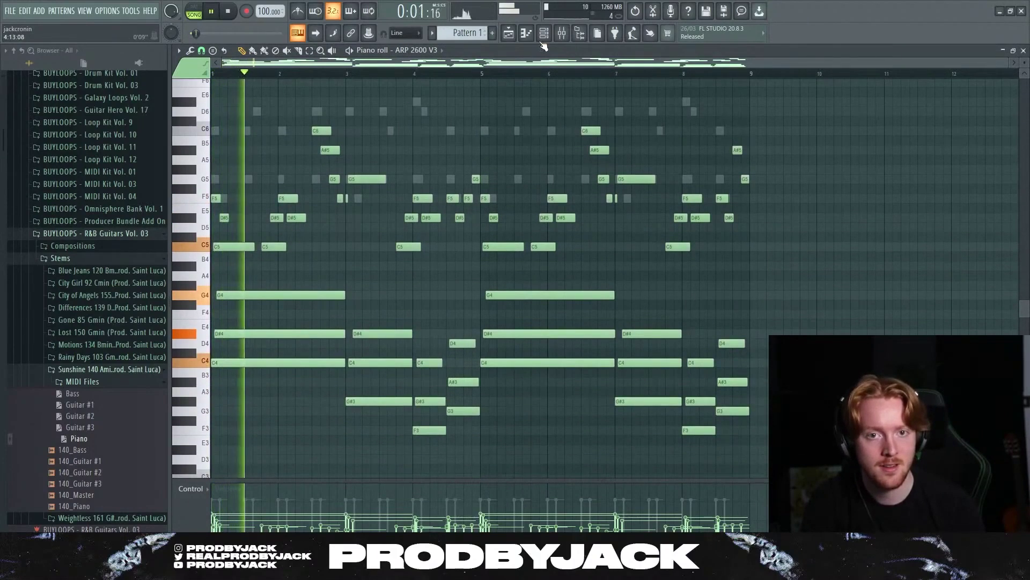
- Replace the Rhodes MK1 channel with another ARP 2600 V3 and save the project as 420 in the BEATS PC folder
key(F6)
key(space)
right_click(271, 97)
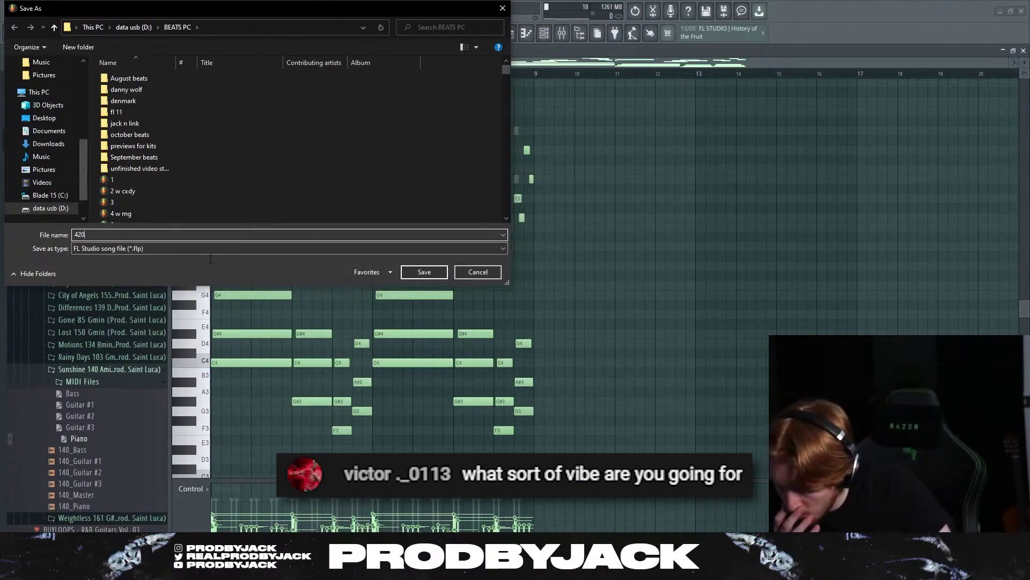
key(Return)
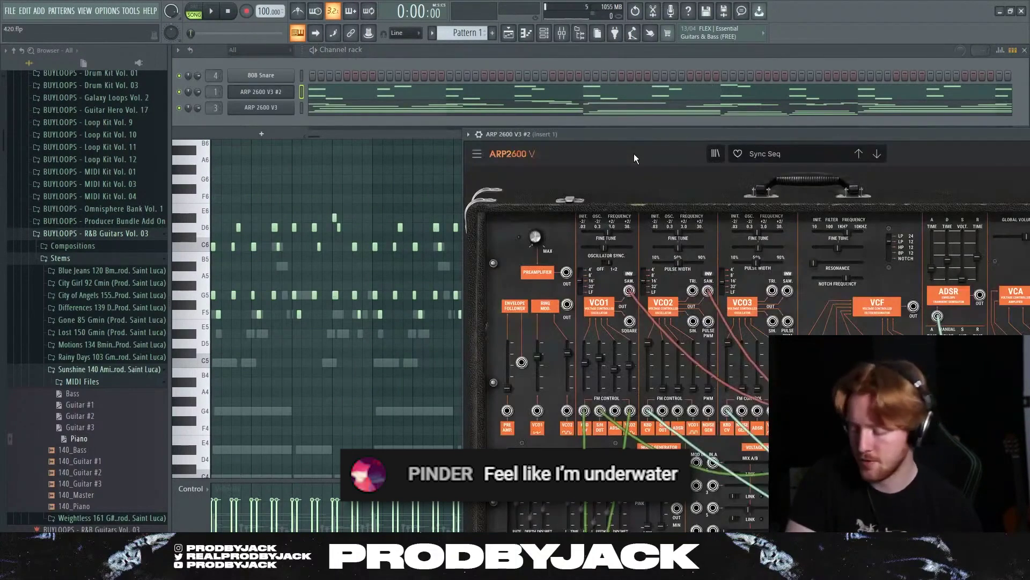
- Detach the ARP 2600 V3 #2 window and audition its Lfo preset
click(468, 134)
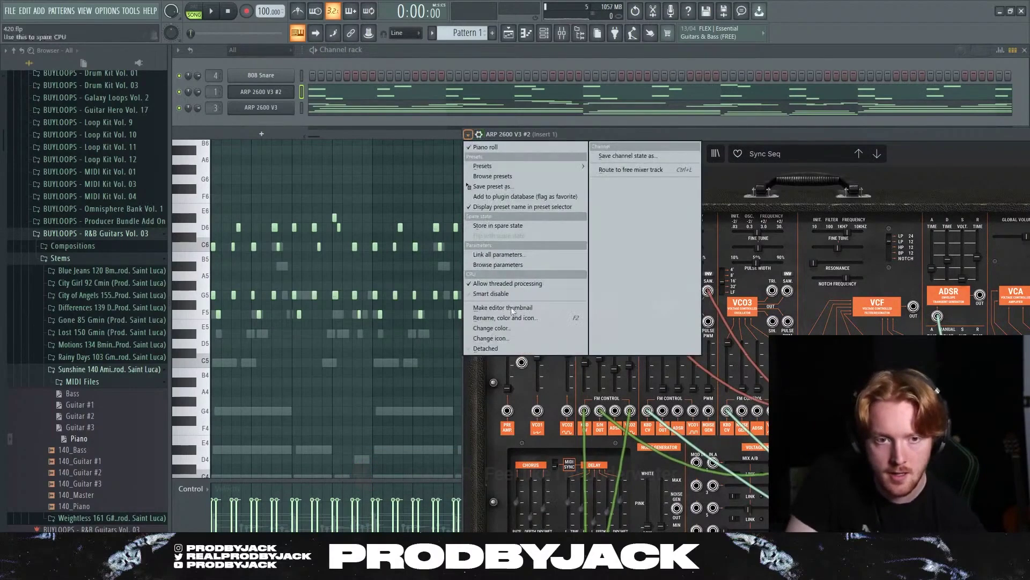
click(500, 350)
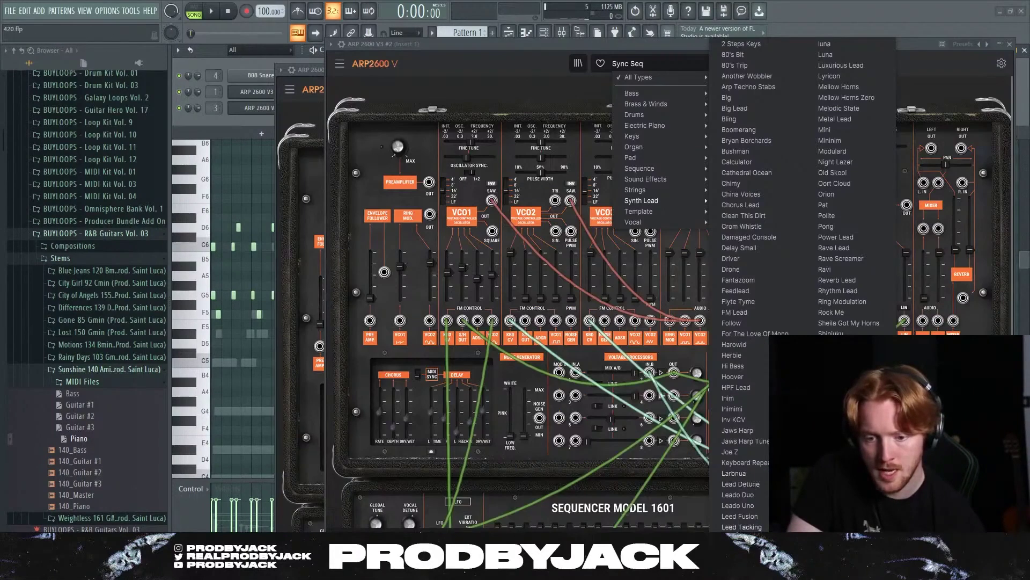
click(794, 137)
key(space)
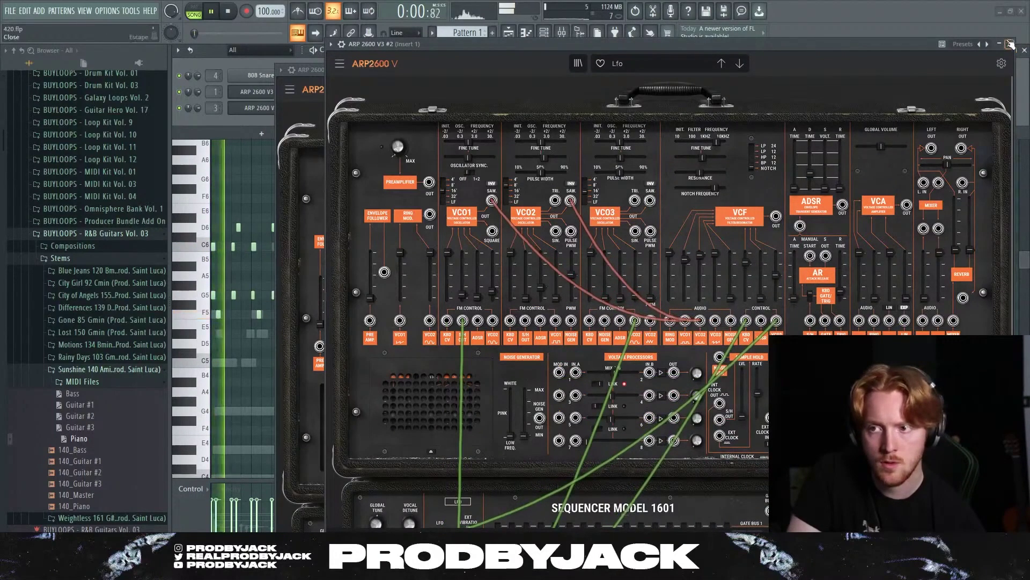
- Switch ARP 2600 V3 #2 to the Long Attack preset during playback
drag(830, 46, 664, 101)
click(977, 79)
click(638, 90)
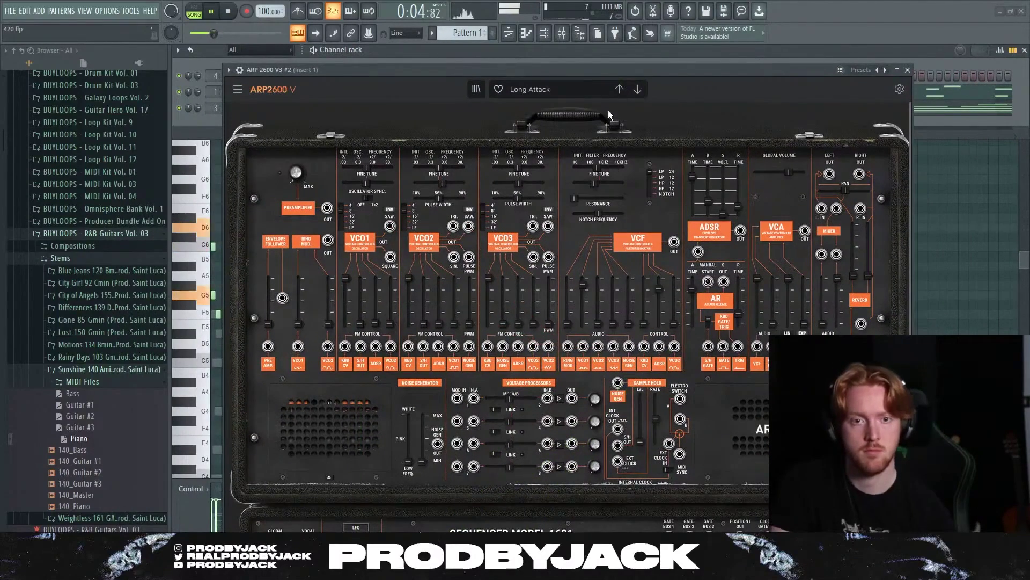
- Set the ADSR attack time of the Long Attack preset to 785.9 ms and close the synth window
drag(600, 73, 675, 91)
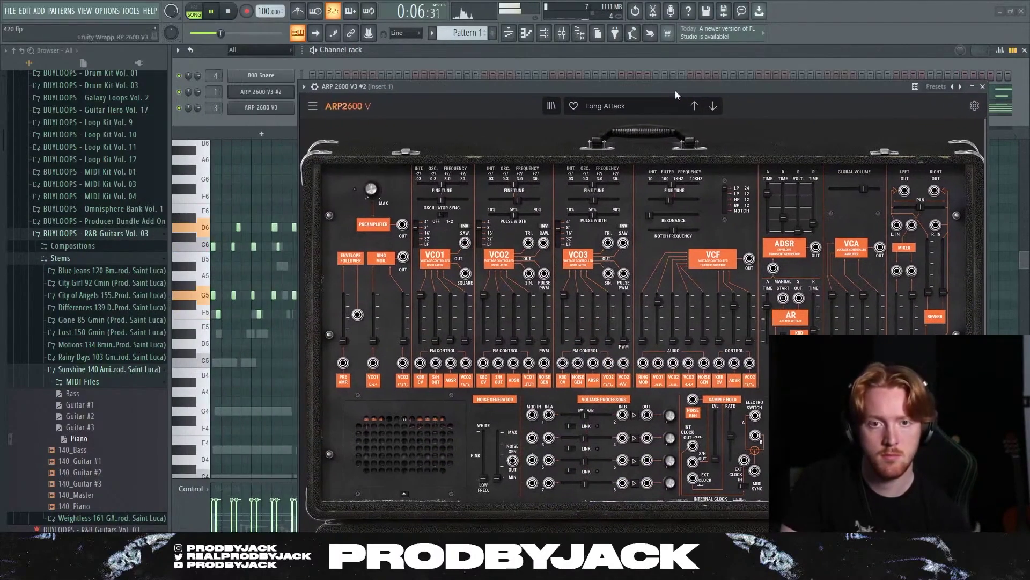
click(531, 33)
drag(527, 85, 476, 28)
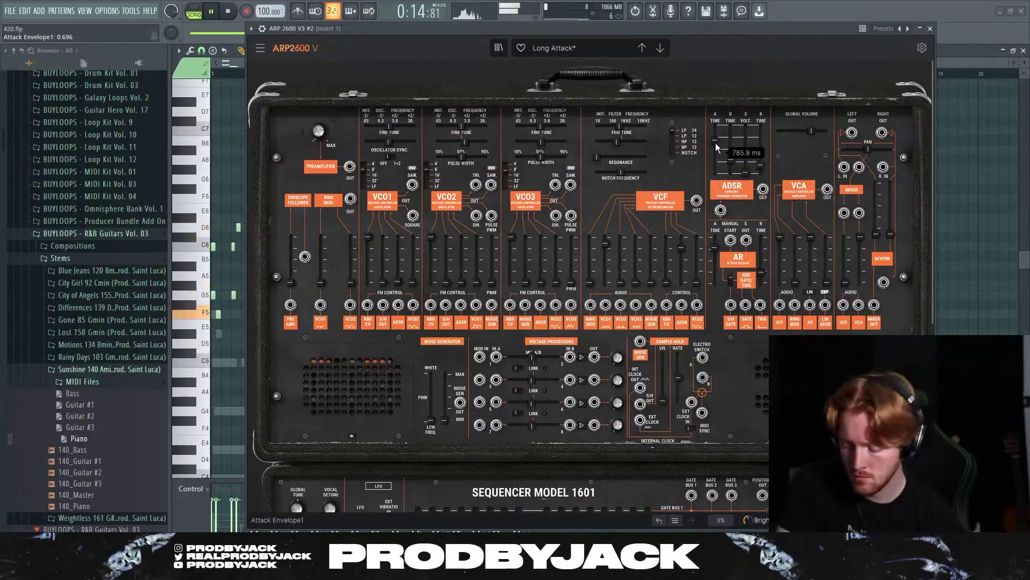
click(932, 31)
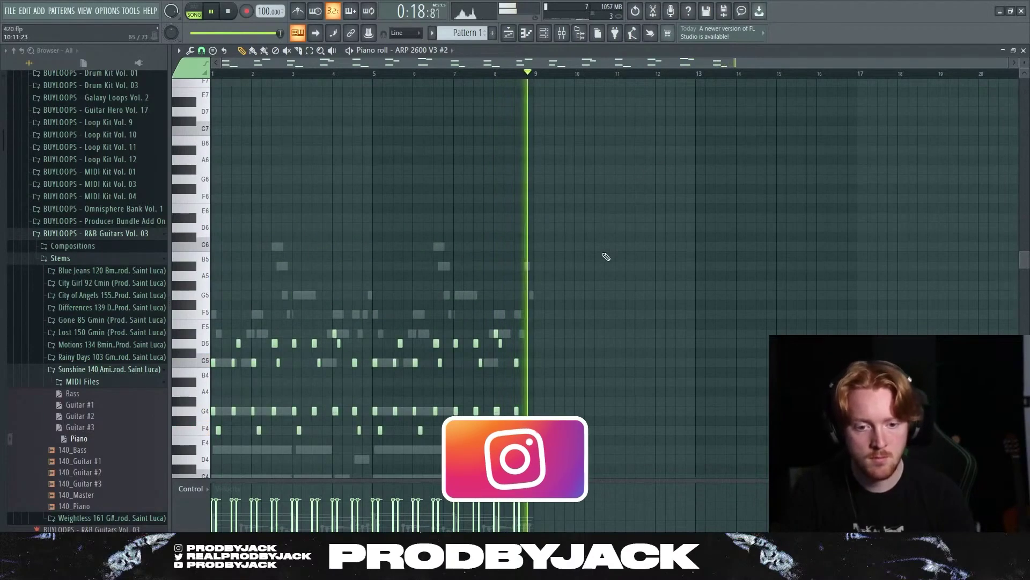
- Lower the volume of mixer track 3 to -2.4 dB
scroll(606, 259, down, 2)
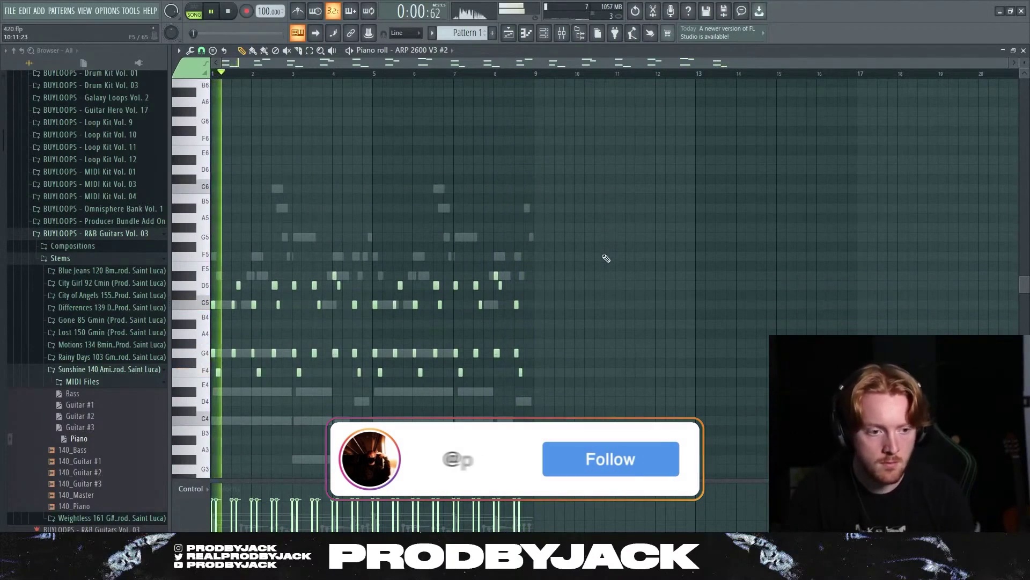
click(544, 33)
click(562, 33)
scroll(383, 208, down, 4)
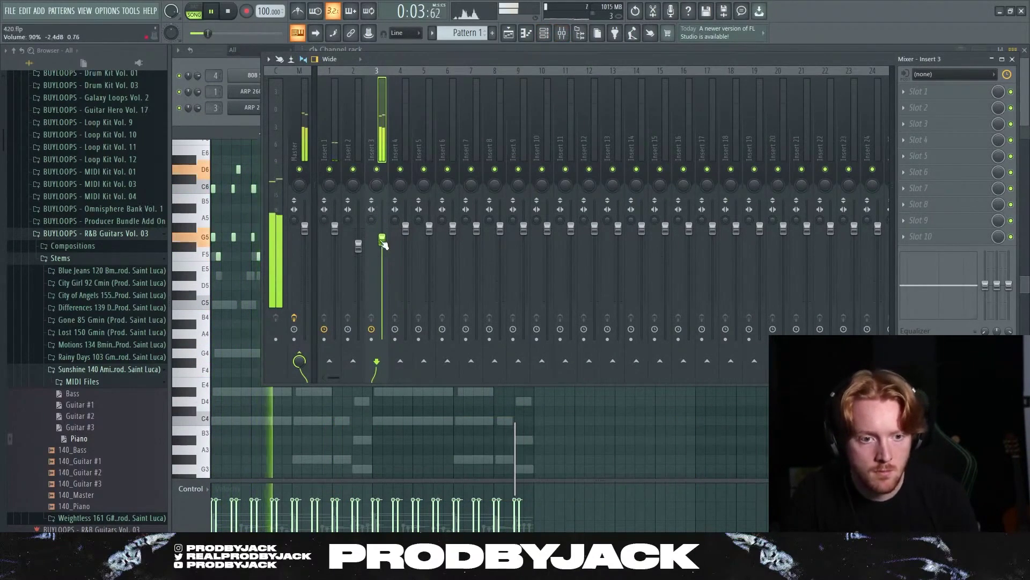
click(510, 33)
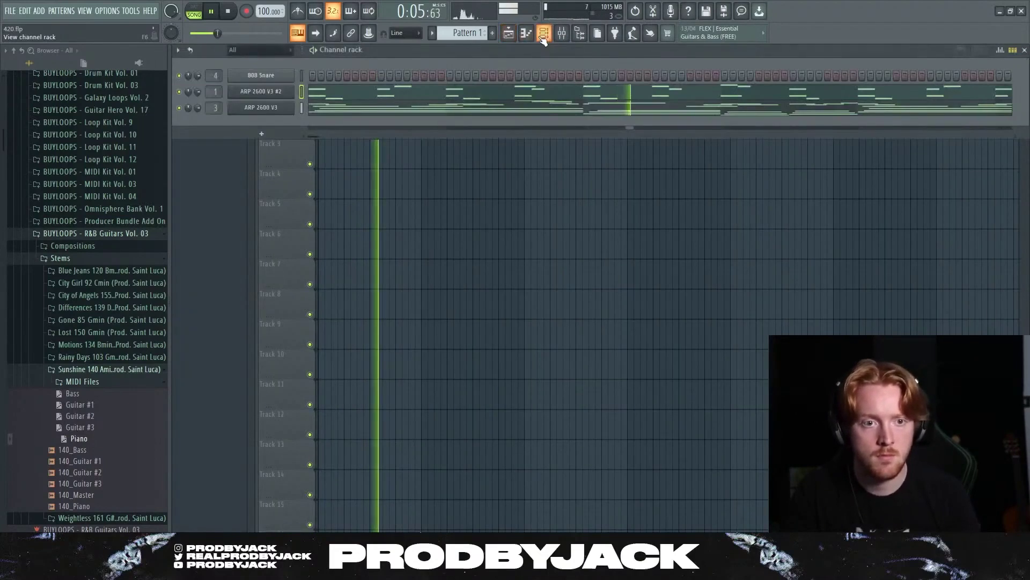
click(527, 35)
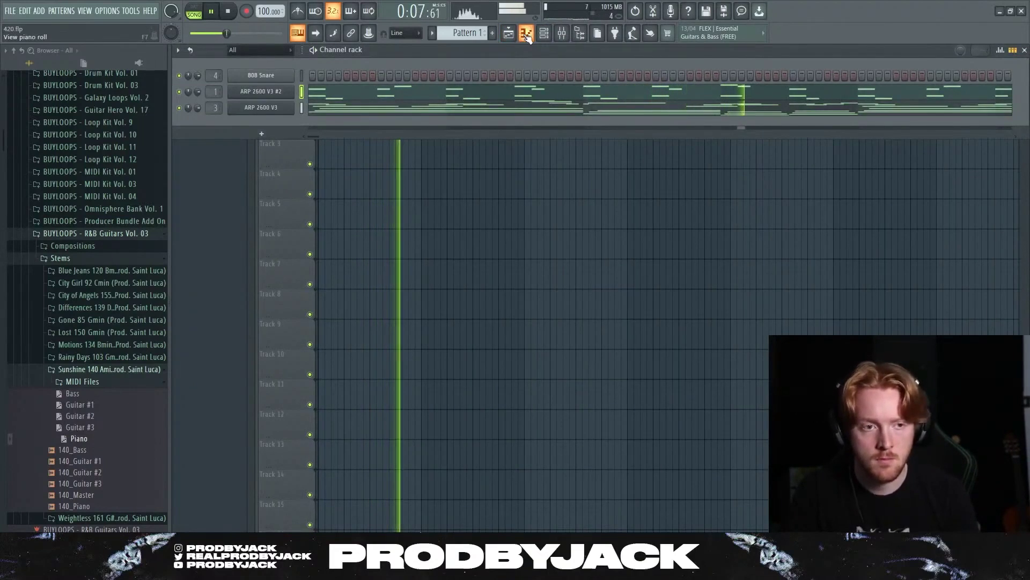
click(544, 35)
click(509, 35)
click(543, 35)
key(space)
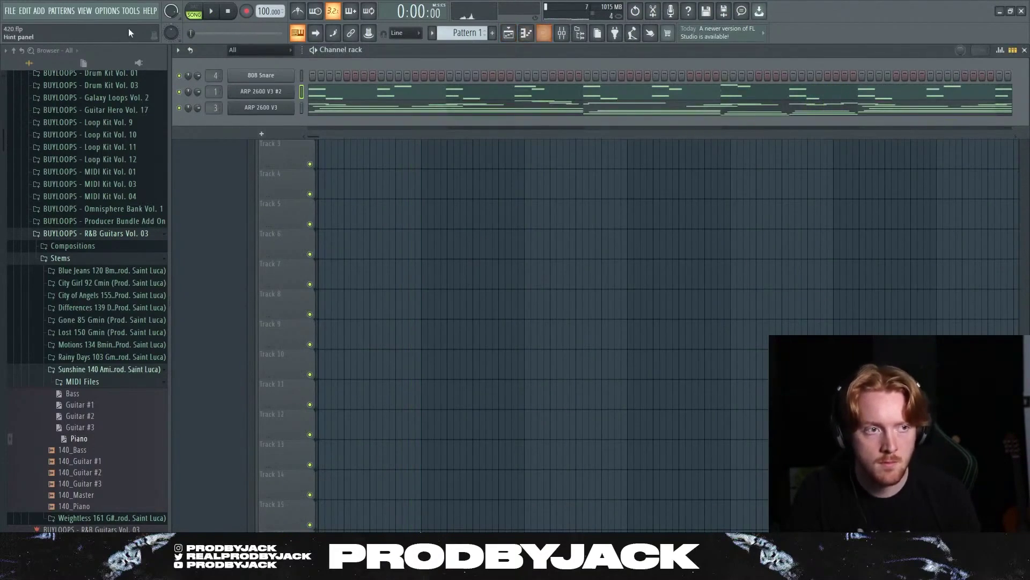
- Add an Omnisphere channel, search its patches for "growler" and load Growler Moog Bass
click(43, 12)
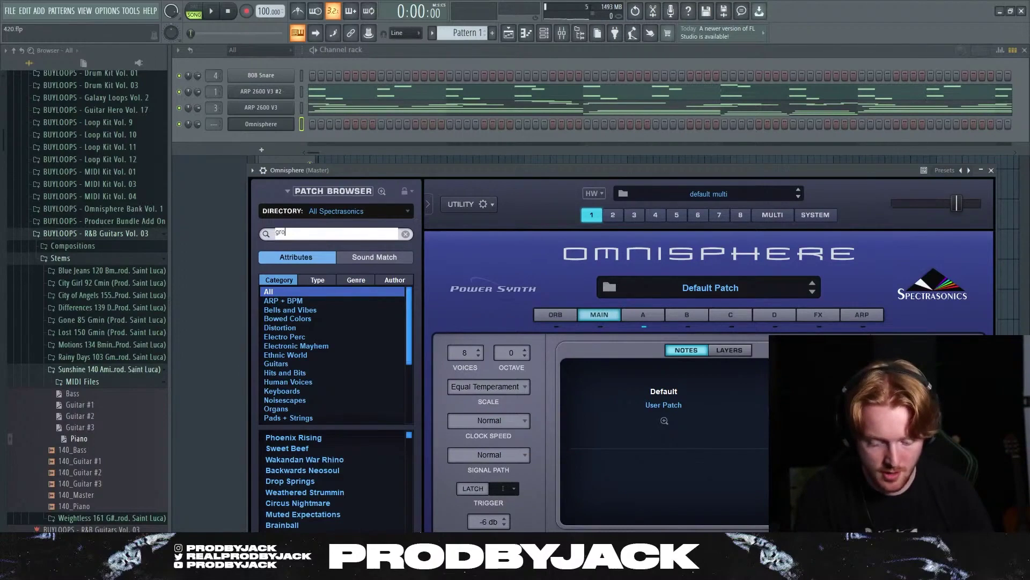
text(r)
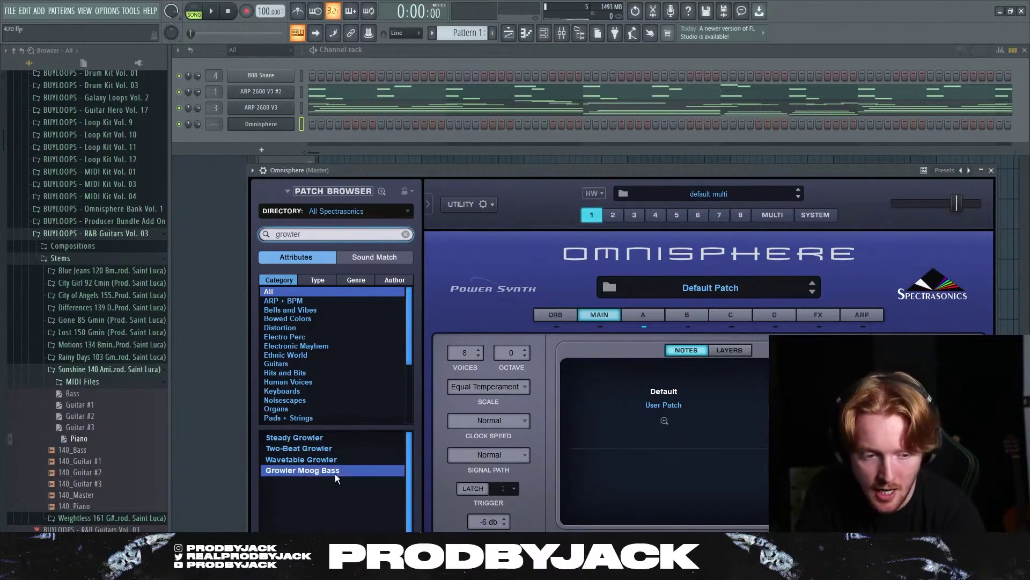
click(991, 170)
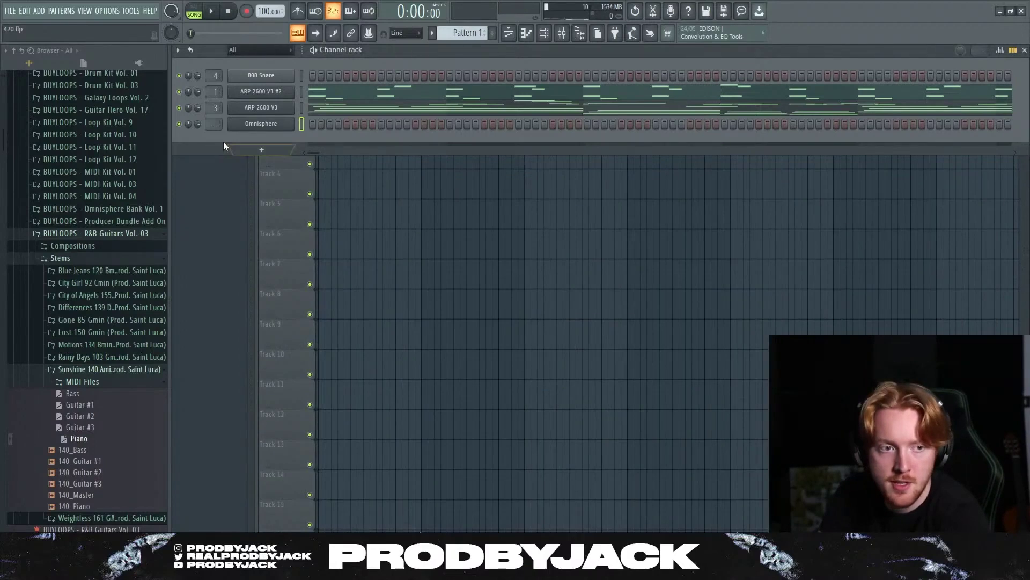
- Draw a two-bar C4 note at bar 1 and a two-bar G#4 note at bar 3 in the Omnisphere piano roll
right_click(235, 132)
click(310, 127)
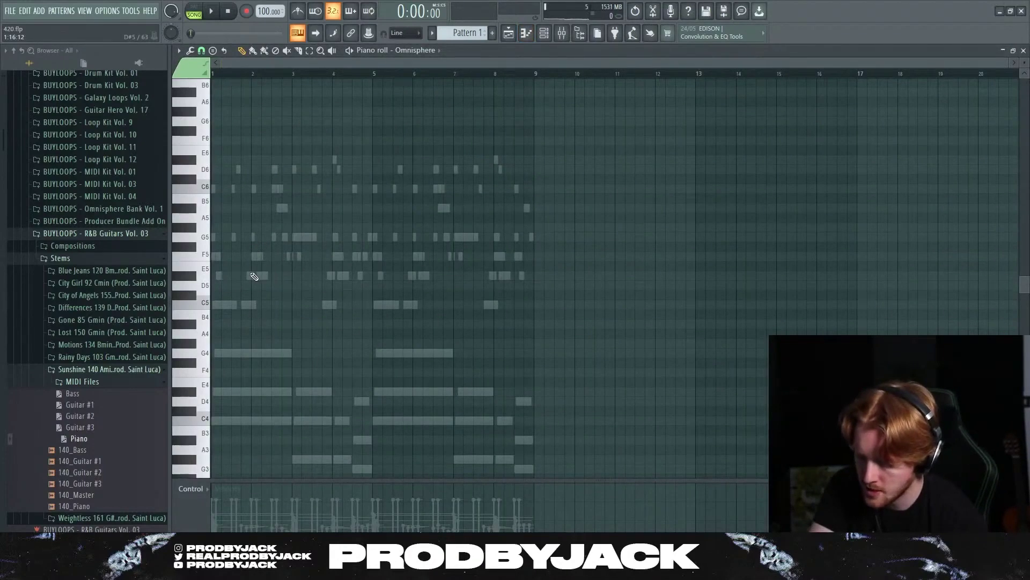
scroll(254, 276, up, 2)
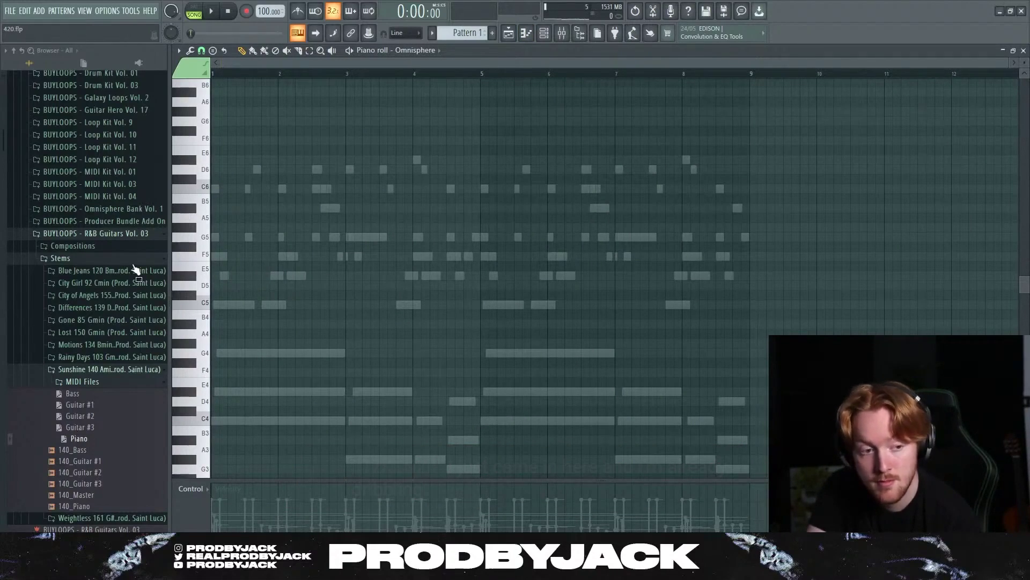
key(space)
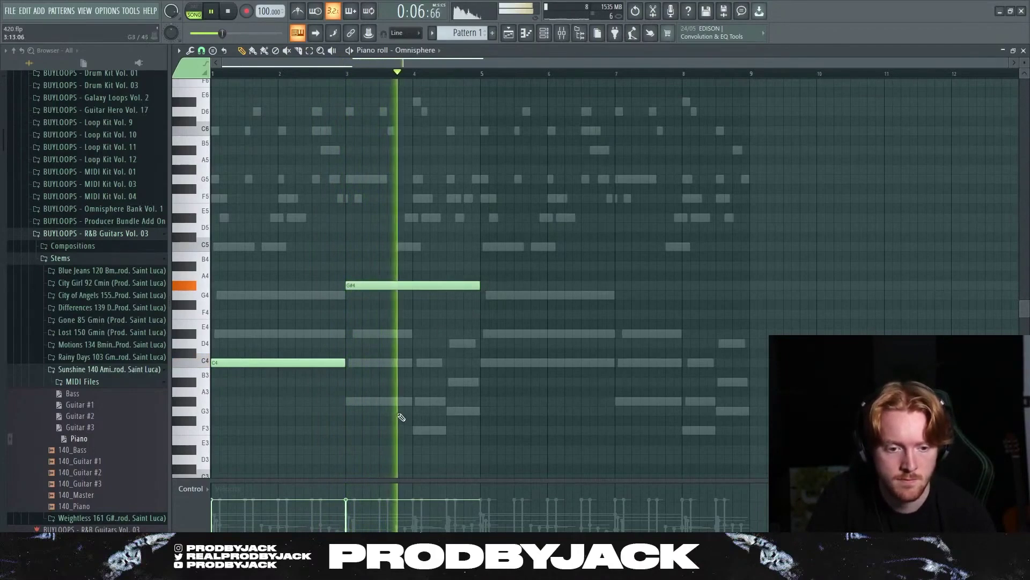
- Add an F4 bass note at bar 4 and shorten the G#4 and F4 notes to one bar each
key(space)
drag(421, 429, 439, 313)
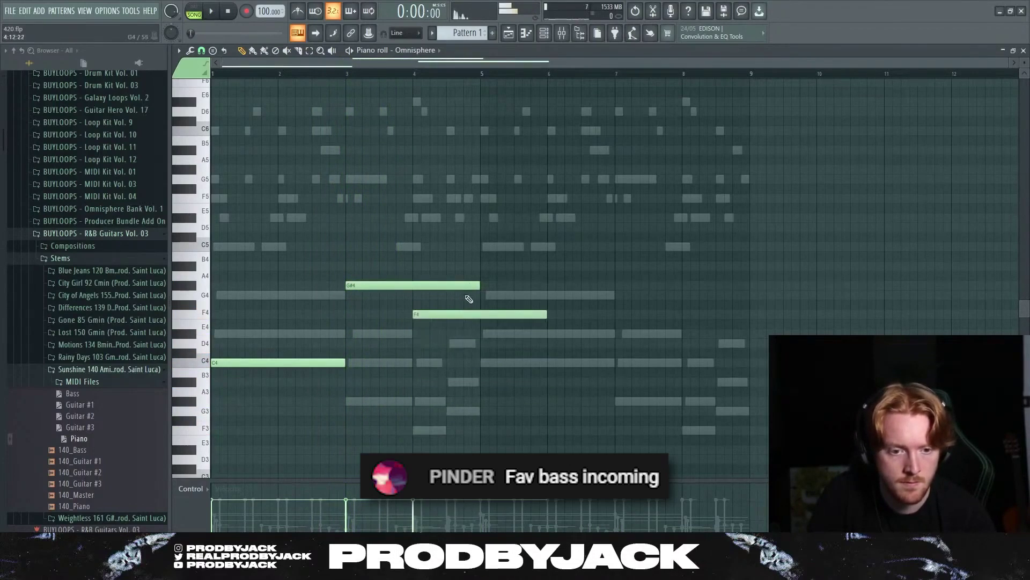
key(space)
click(483, 285)
right_click(483, 285)
drag(478, 285, 413, 286)
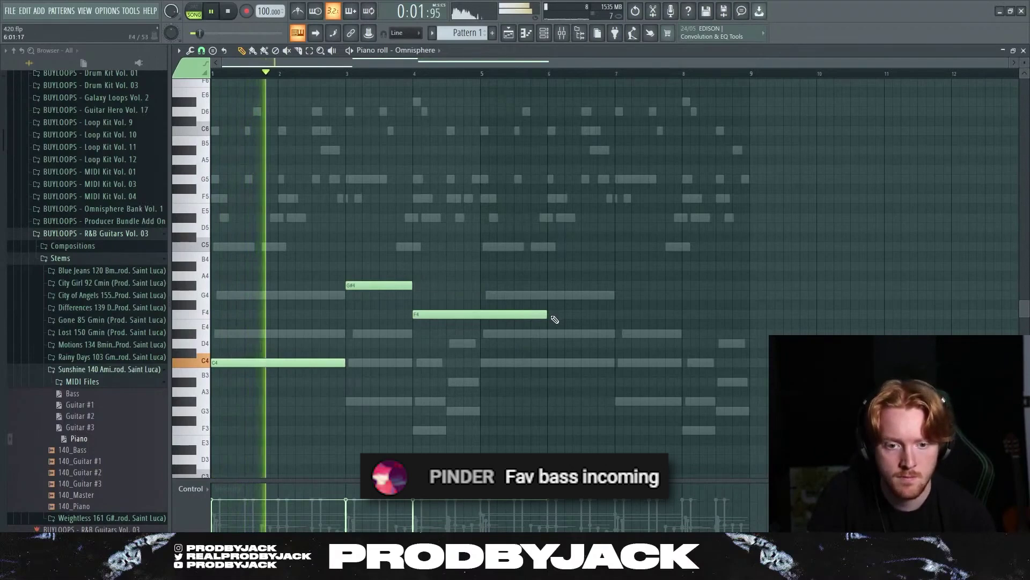
drag(545, 315, 479, 314)
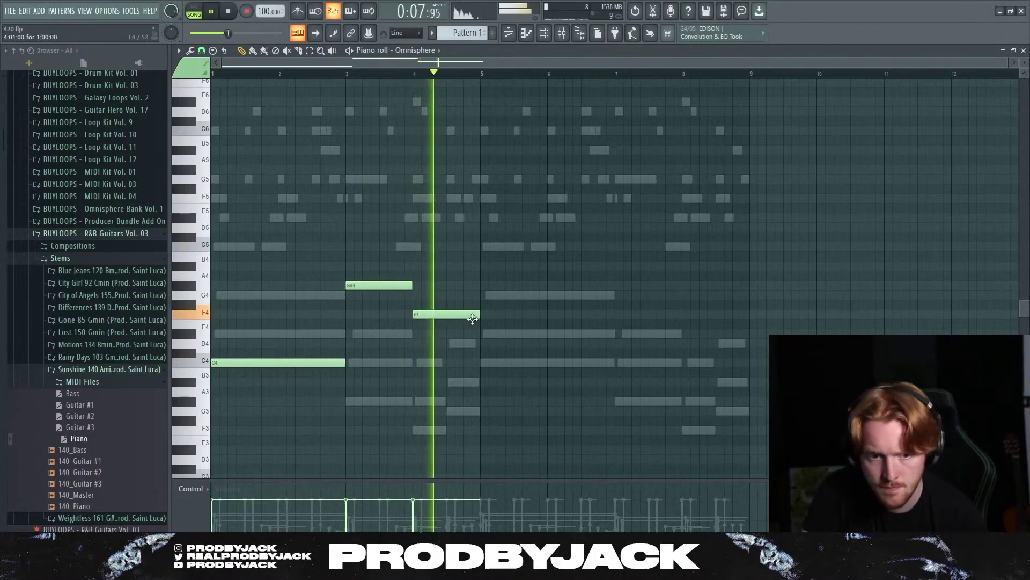
- Fill bar 4 with half-bar F4 and G4 bass notes and duplicate the four-bar phrase into bars 5 to 8
key(space)
mouse_move(454, 410)
mouse_down()
mouse_move(472, 293)
mouse_move(446, 314)
mouse_up()
key(space)
drag(513, 294, 481, 295)
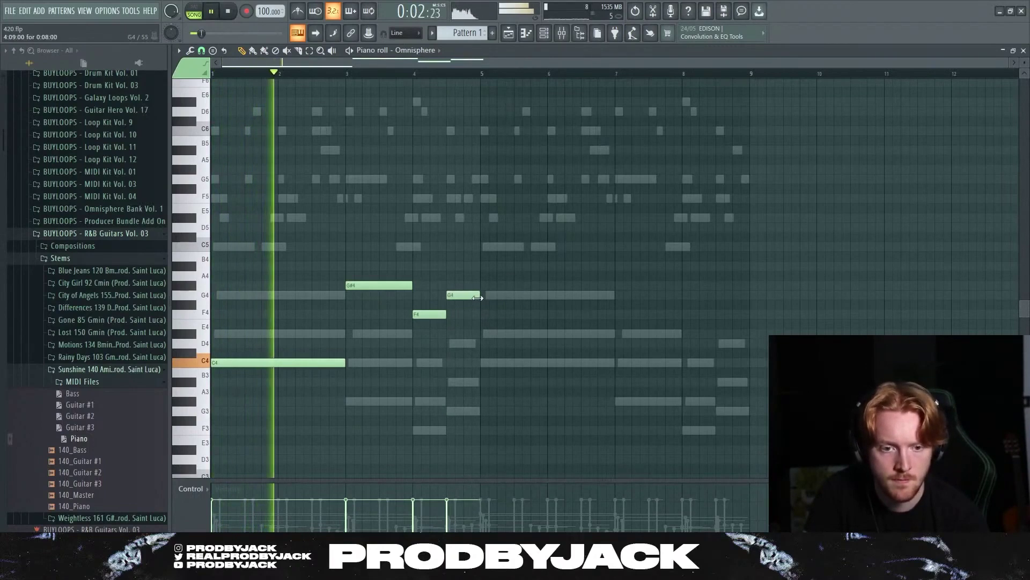
key(ctrl+b)
ctrl+click(479, 412)
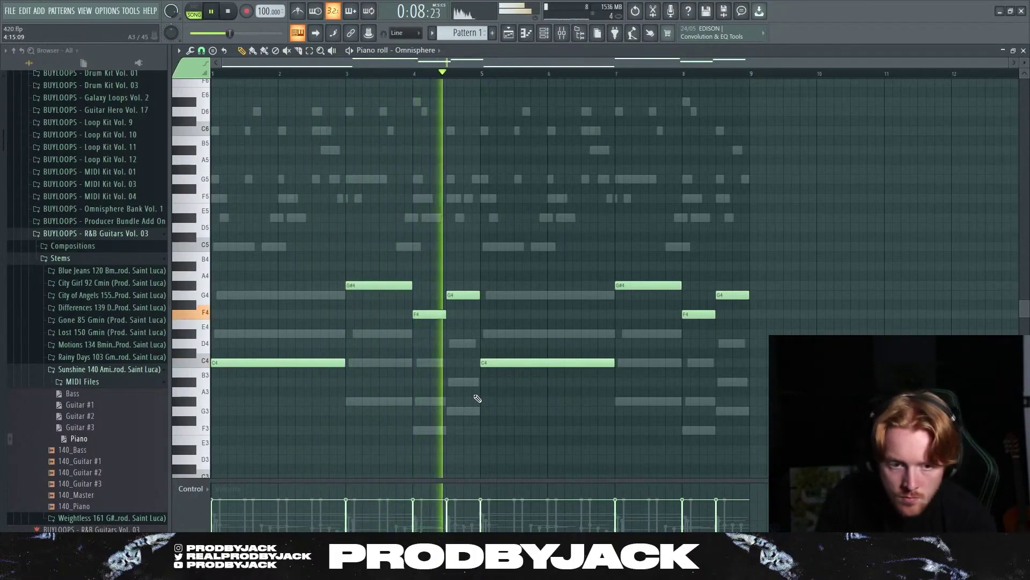
- Load ValhallaVintageVerb on mixer track 15 with LowCut at 420 Hz, Size at 61.6% and Decay at 2.37 s
click(562, 36)
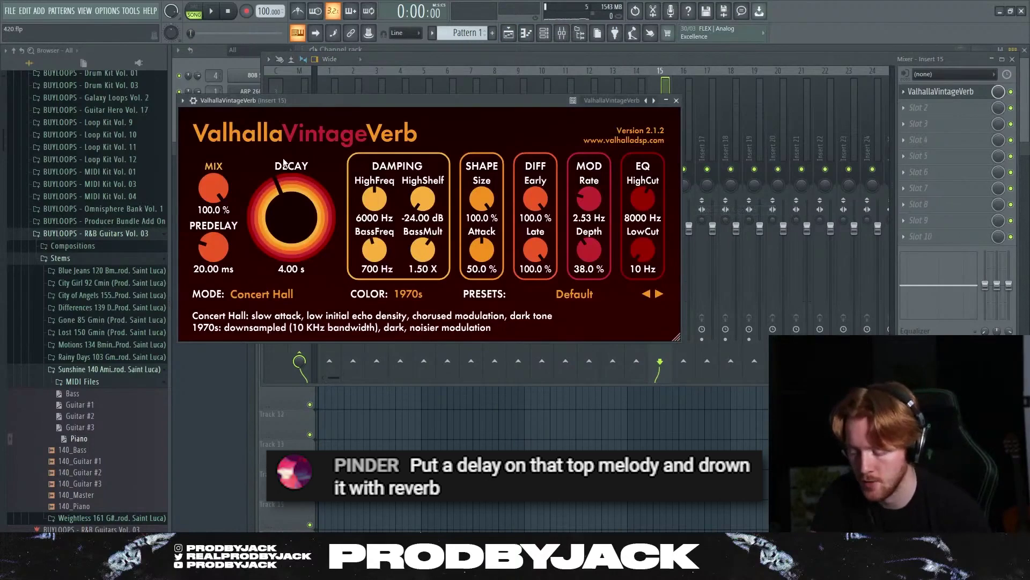
drag(642, 248, 642, 231)
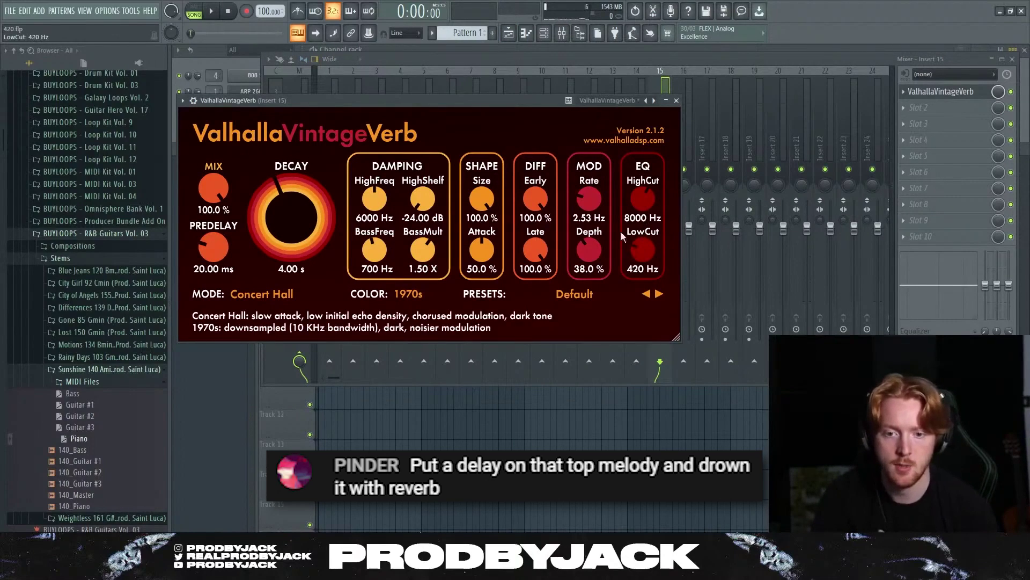
drag(482, 198, 482, 212)
drag(265, 207, 265, 215)
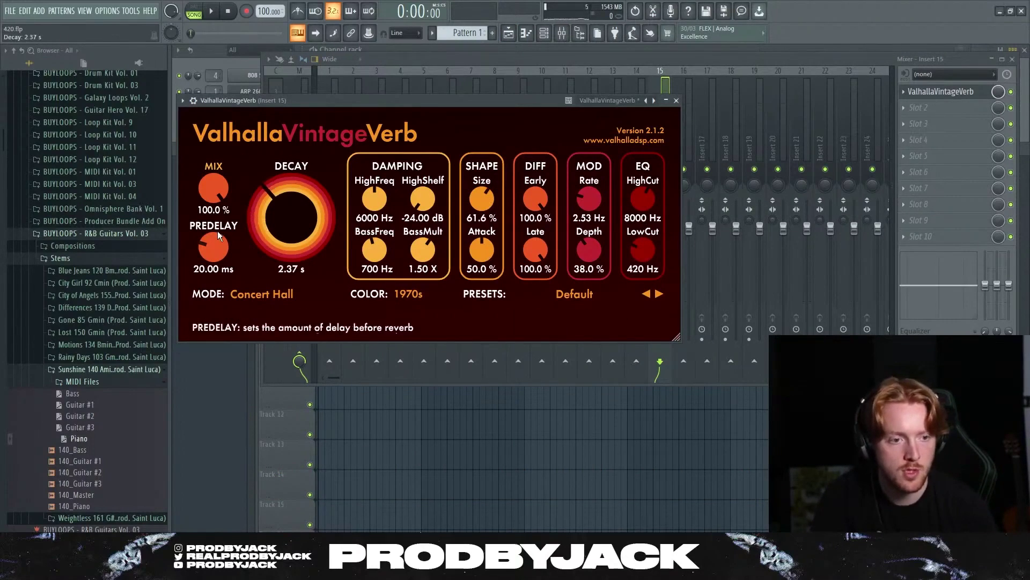
- Send mixer track 1 at 58% and mixer track 3 at 100% to the reverb on track 15
click(330, 85)
click(660, 361)
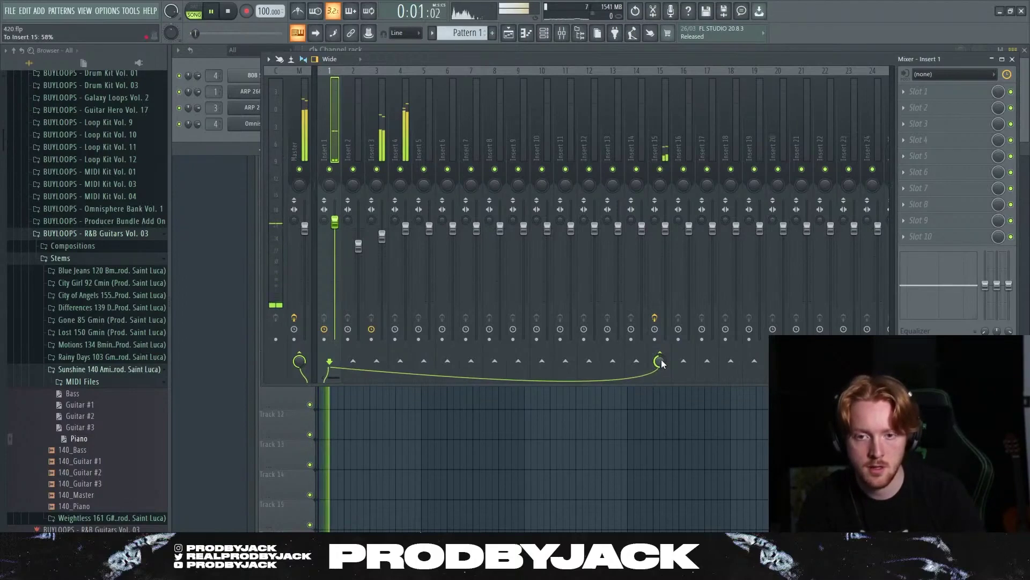
click(375, 124)
click(660, 360)
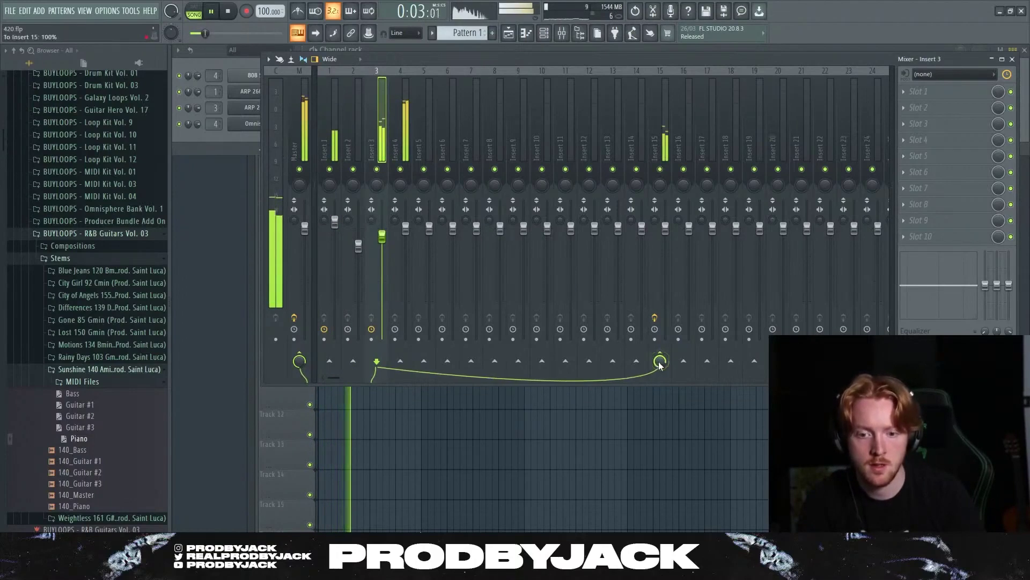
- Load EchoBoy in the first effect slot of mixer track 1
click(333, 150)
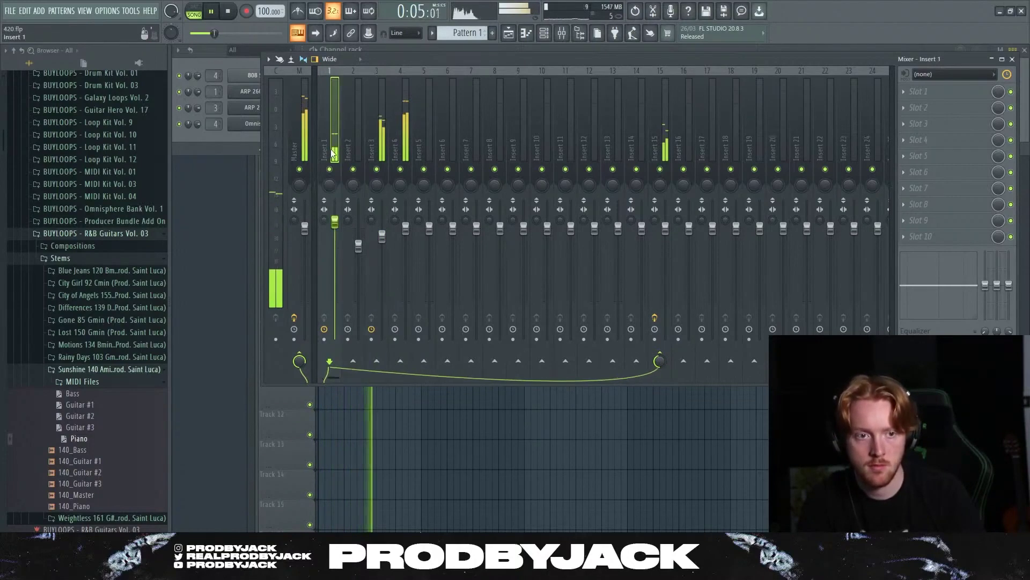
key(space)
click(931, 101)
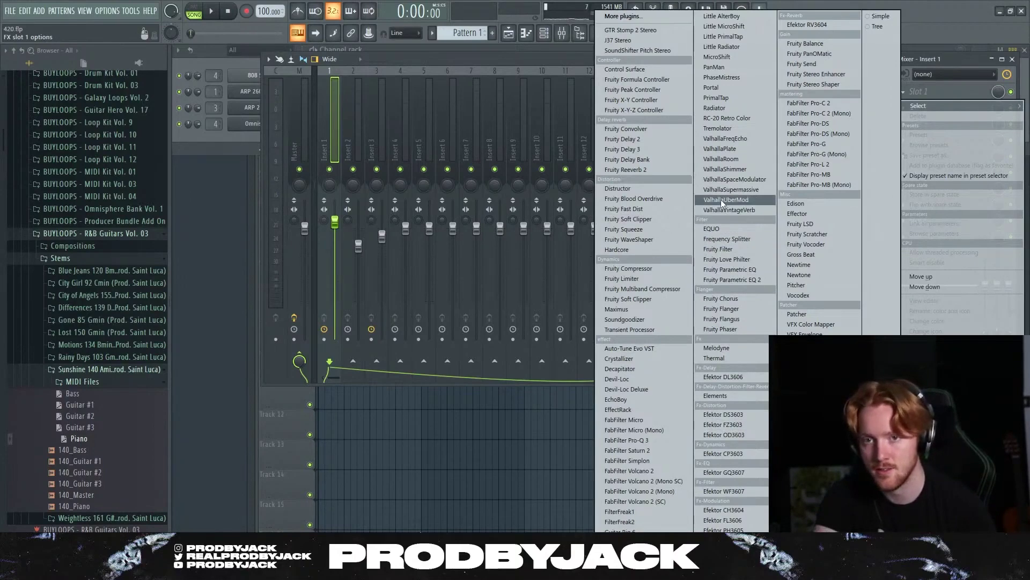
click(615, 399)
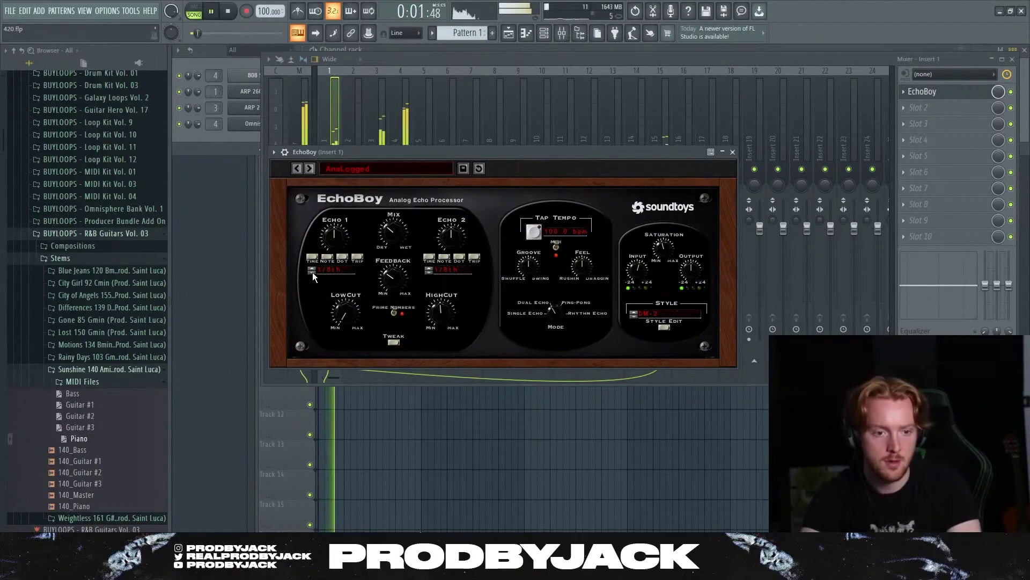
- Set both Echo 1 and Echo 2 in EchoBoy to a 1/4 note and close the plugin
click(311, 272)
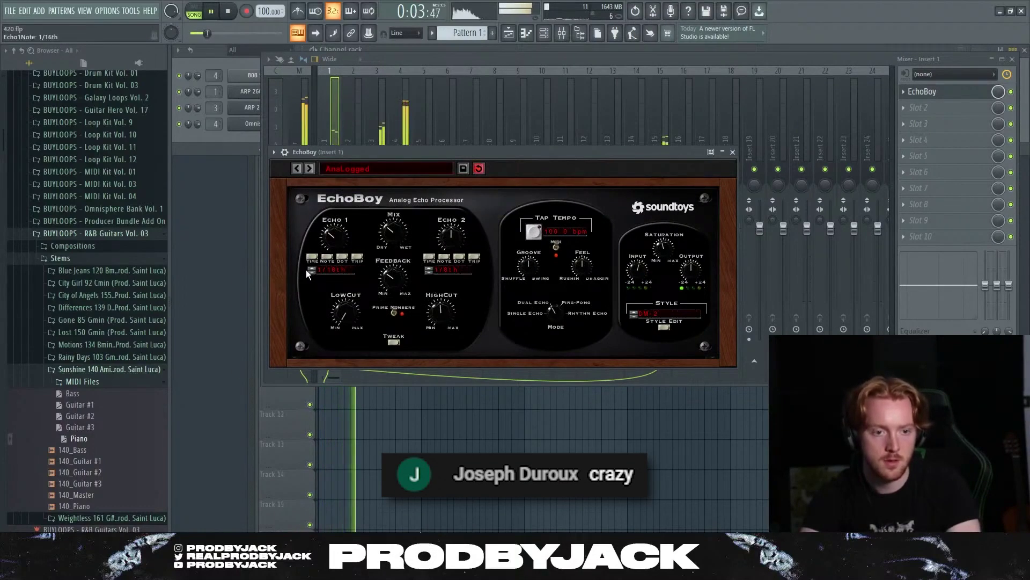
click(311, 267)
click(311, 268)
click(429, 268)
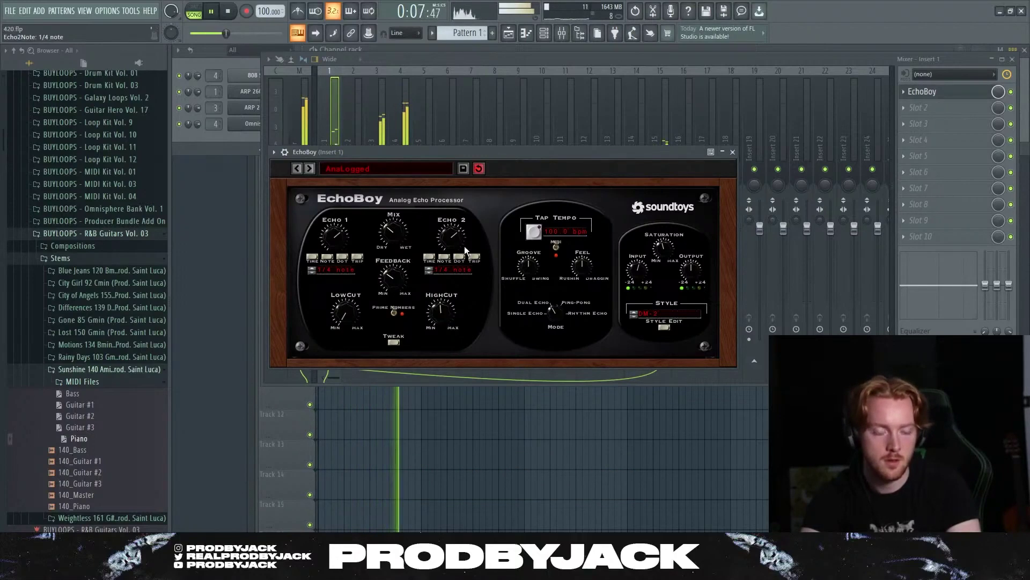
click(733, 153)
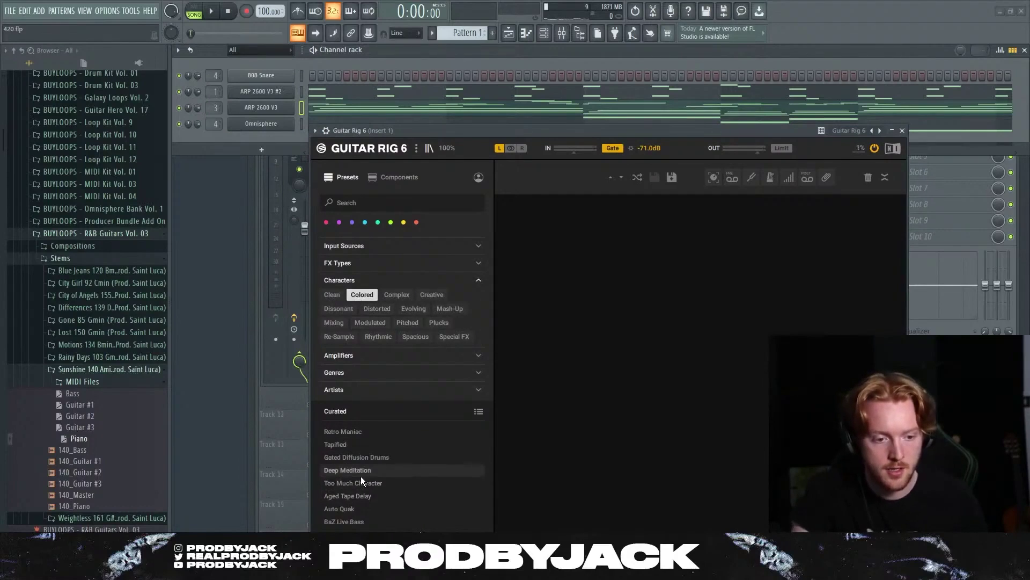
- Audition the Dream Lounge preset from the Colored presets in Guitar Rig 6 on mixer track 1
scroll(370, 482, down, 5)
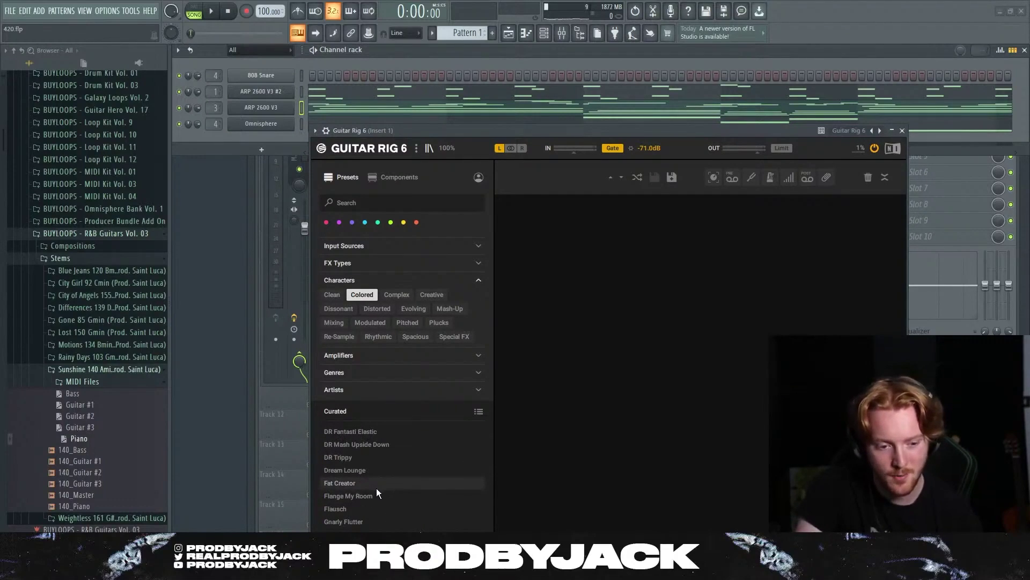
click(377, 496)
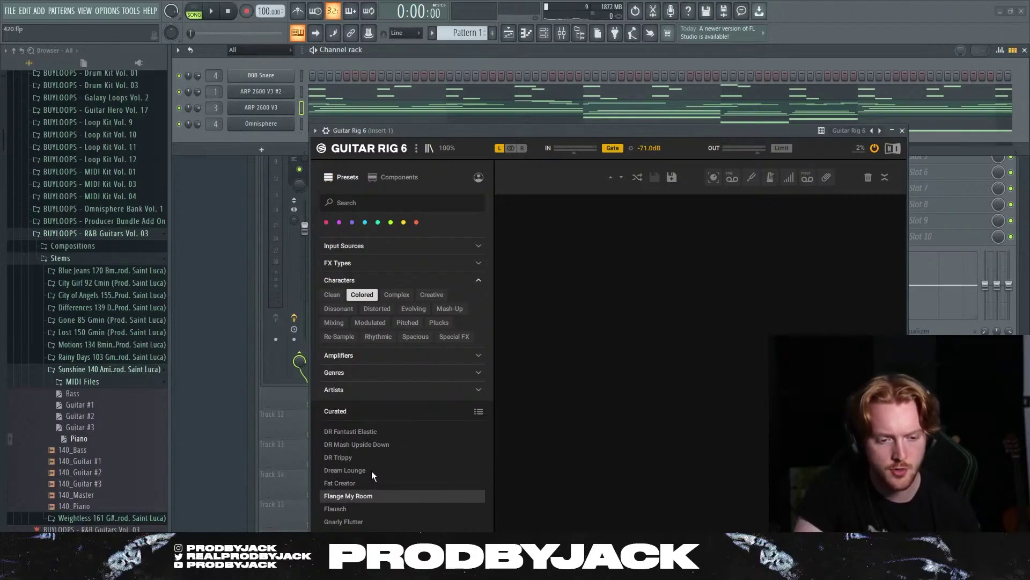
click(373, 470)
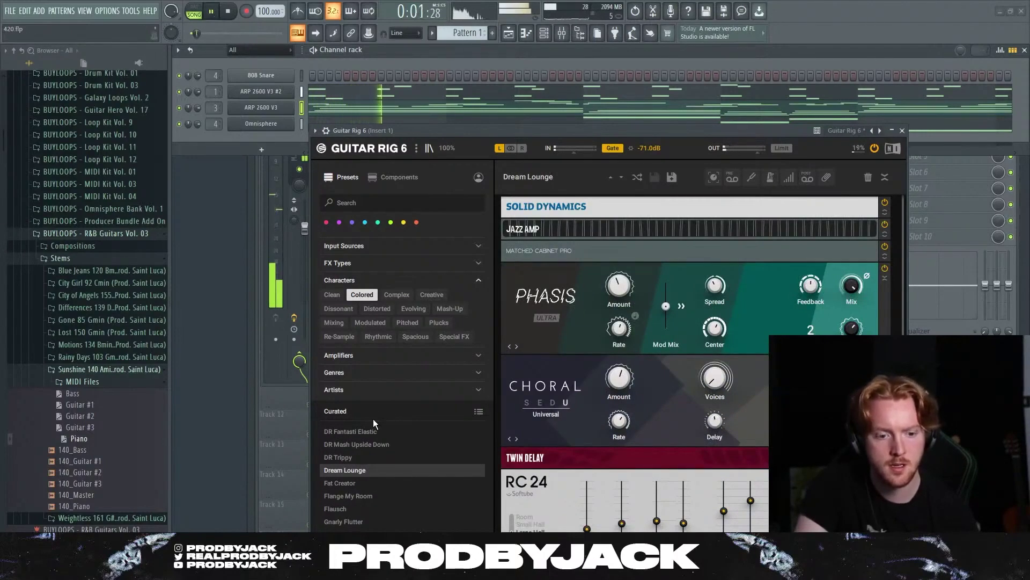
scroll(390, 469, down, 5)
scroll(390, 467, up, 5)
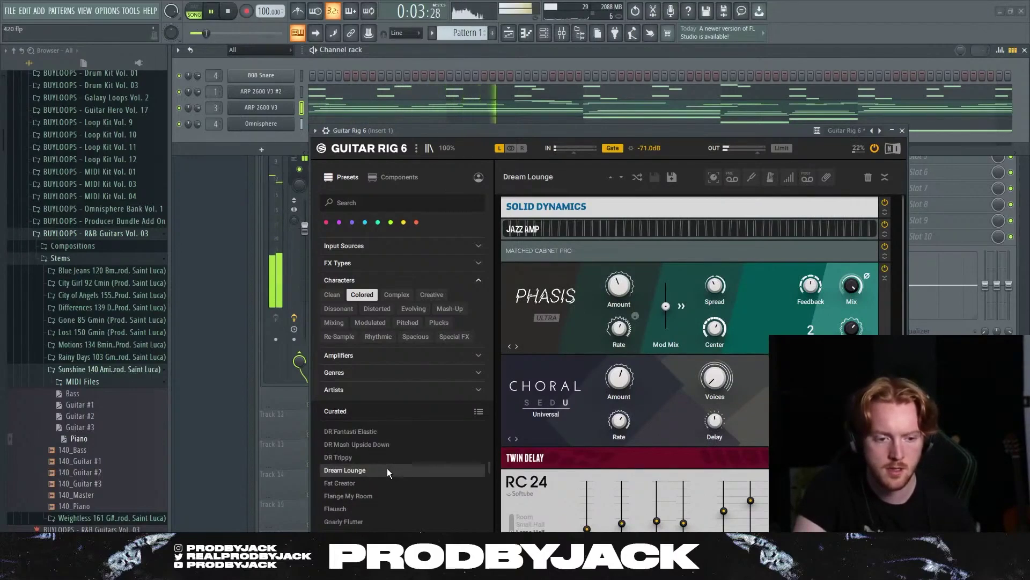
scroll(387, 468, up, 2)
- Load the Low Bit preset in Guitar Rig 6 with its Bite module switched off, and close the plugin
drag(379, 130, 456, 129)
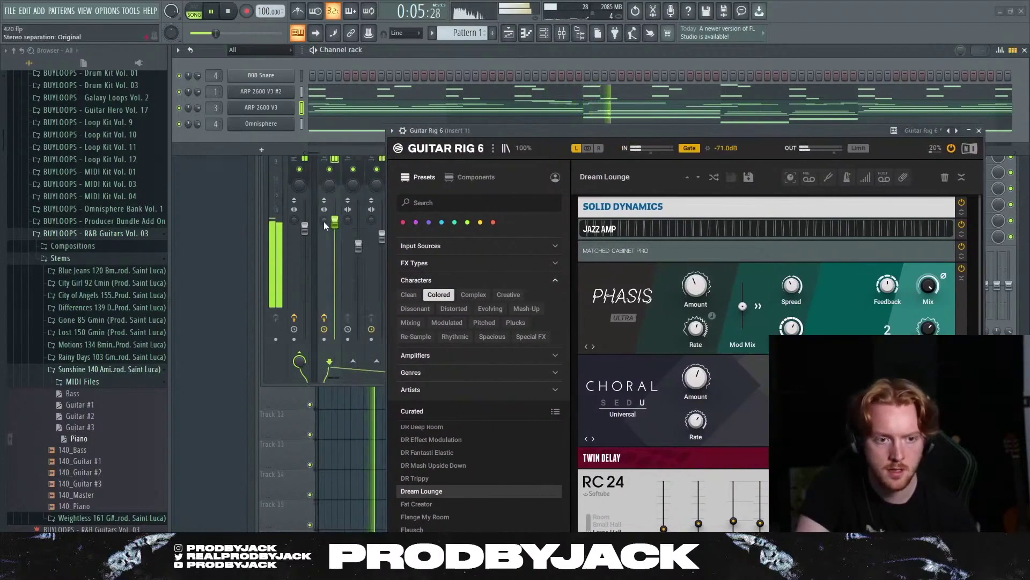
drag(518, 132, 453, 95)
scroll(408, 443, down, 2)
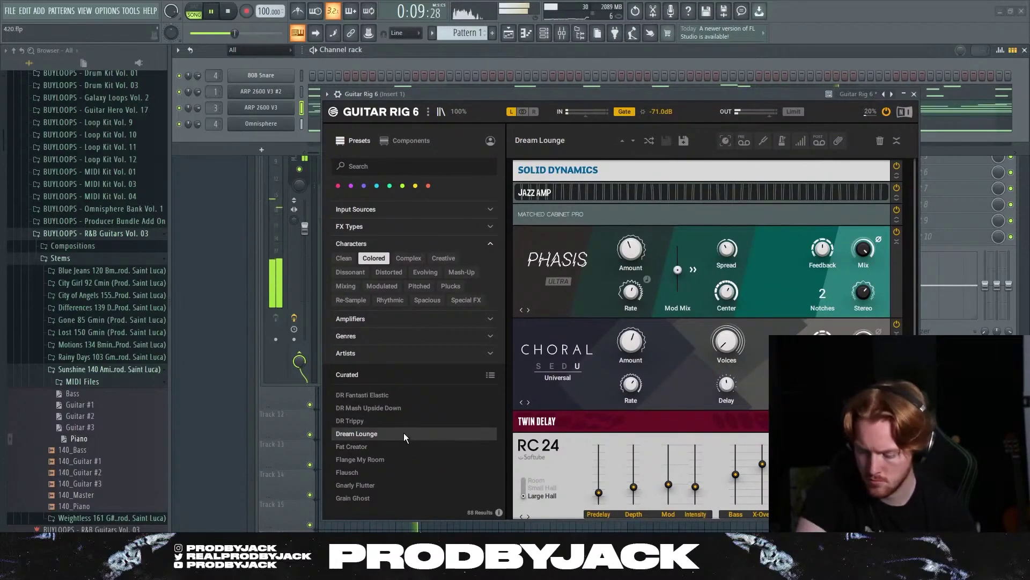
key(space)
key(Escape)
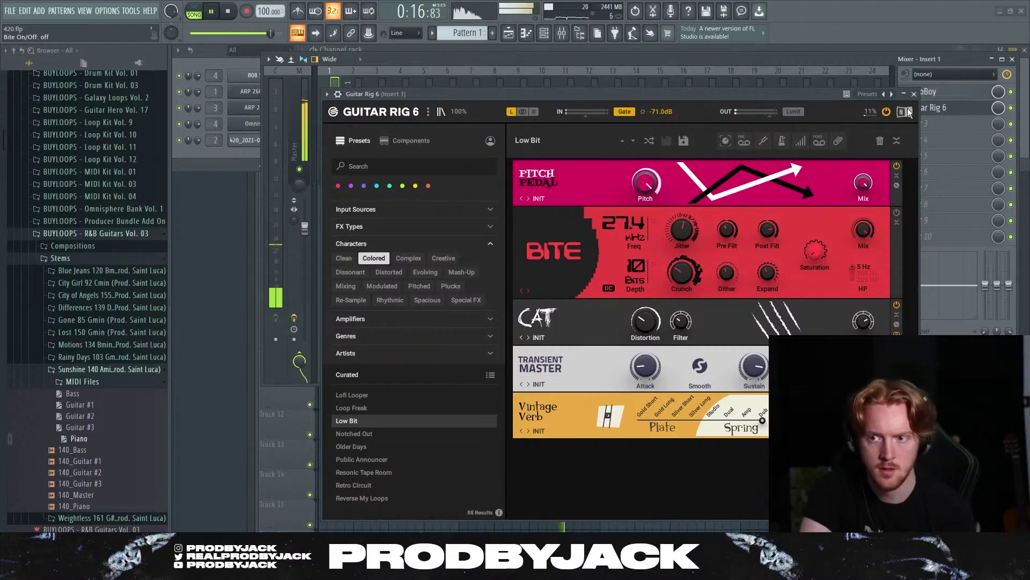
click(913, 95)
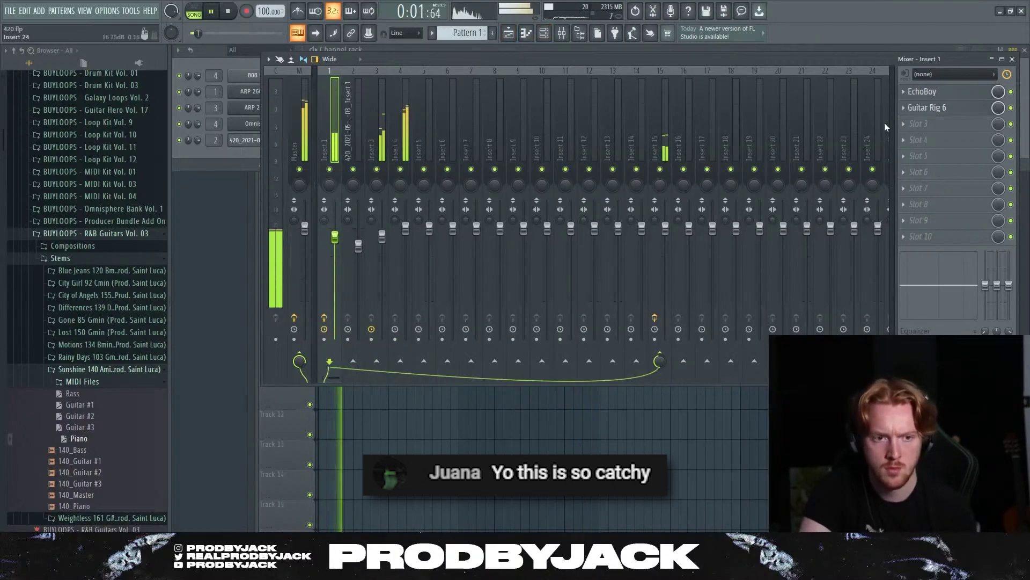
- Add FabFilter Pro-Q 3 in slot 3 of mixer track 1 with a 24 dB/oct low cut raised into the mid frequencies
click(917, 125)
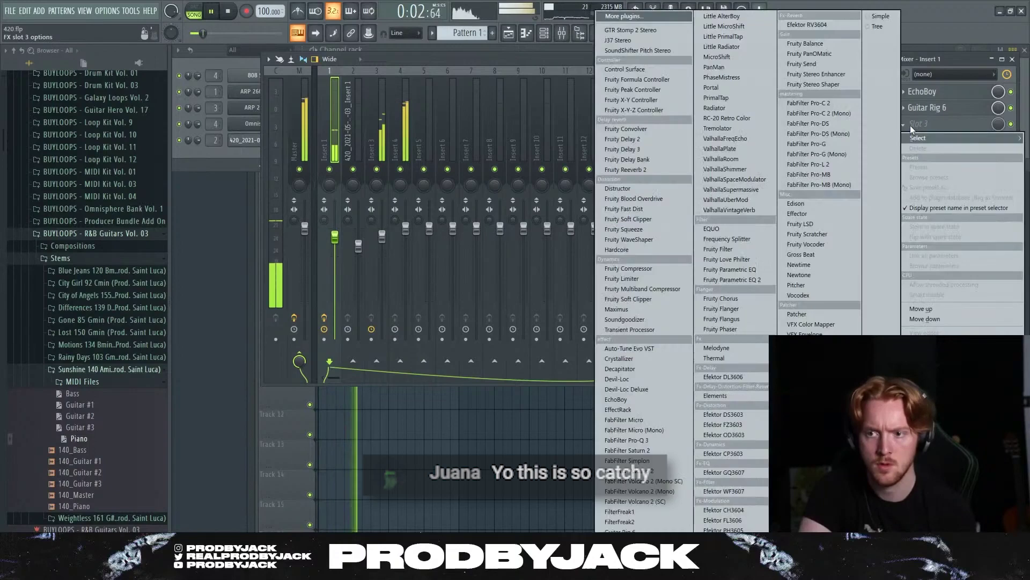
click(648, 436)
click(283, 146)
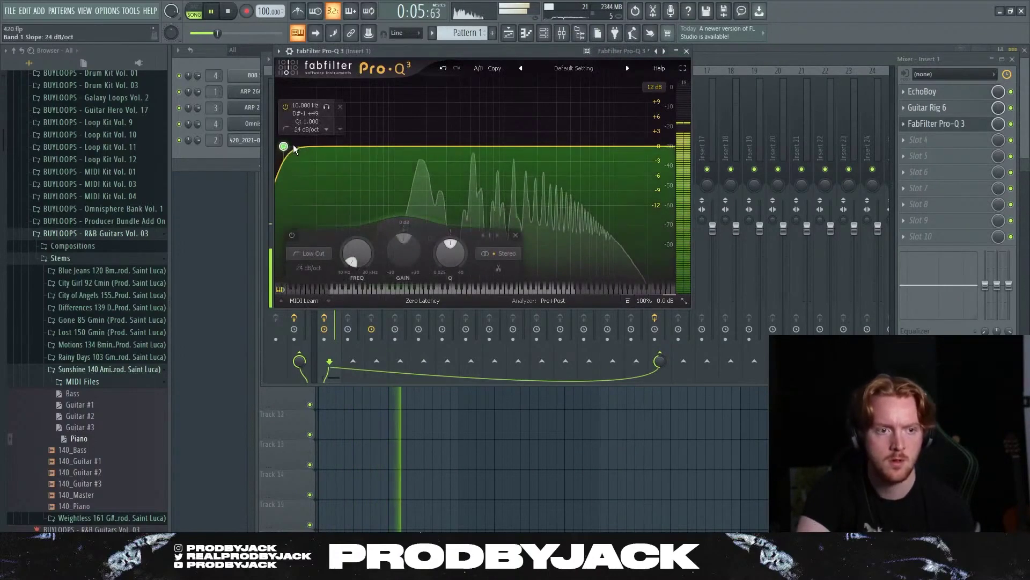
drag(283, 146, 444, 148)
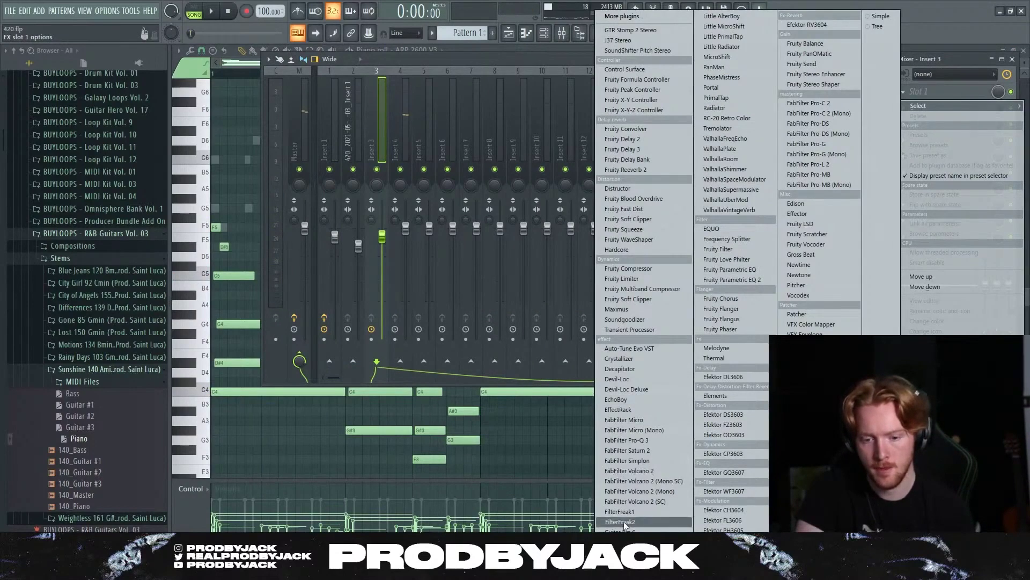
- Load FilterFreak2 on mixer track 3 with the Stepped Down Sweep preset and a Mix of 60.5%
click(620, 522)
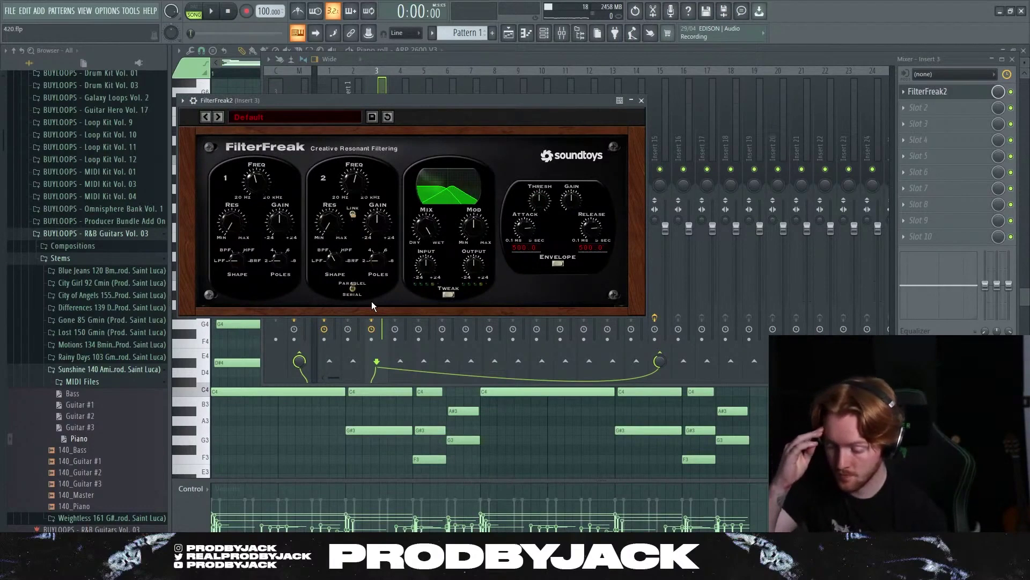
click(261, 117)
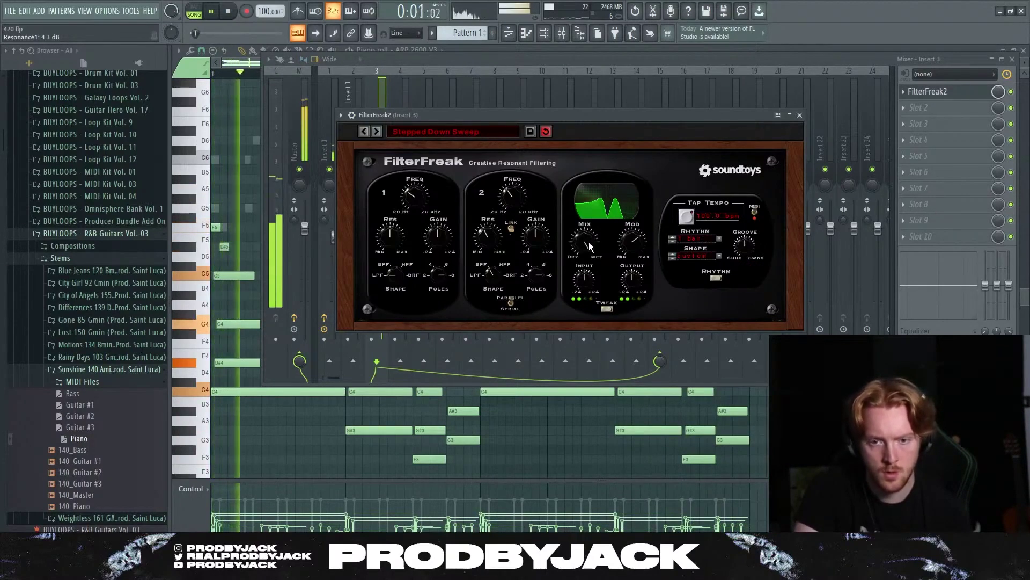
drag(632, 244, 638, 298)
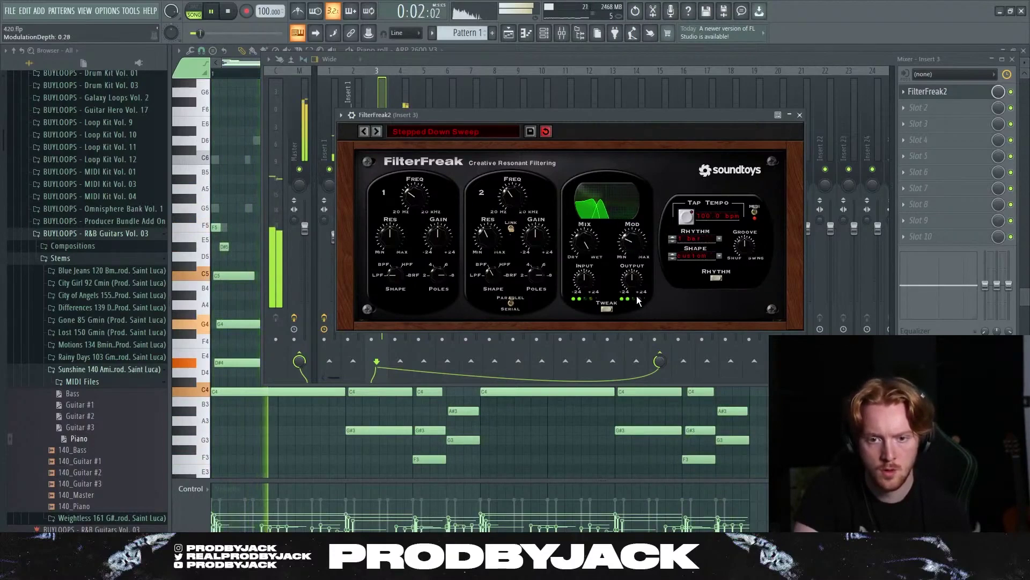
drag(634, 247, 586, 242)
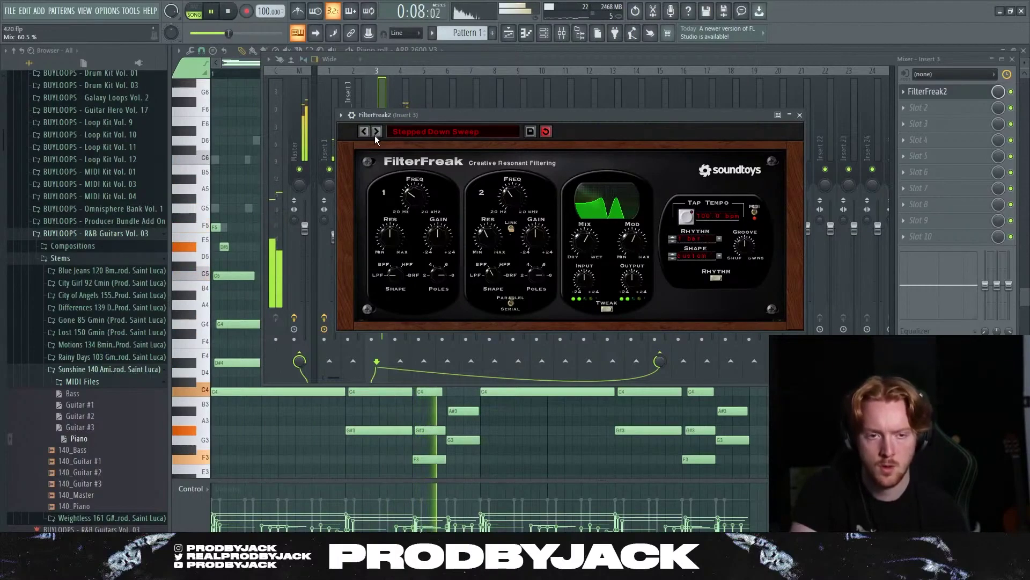
key(space)
key(F12)
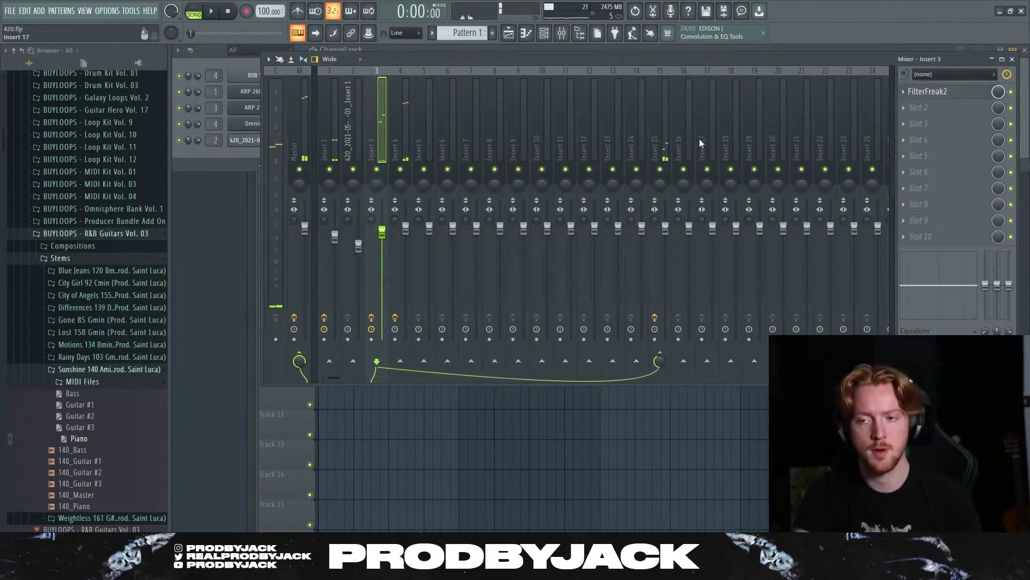
- Add a FLEX instrument with the Bright Humbucker AC15 preset from the Essential Guitars pack
click(39, 10)
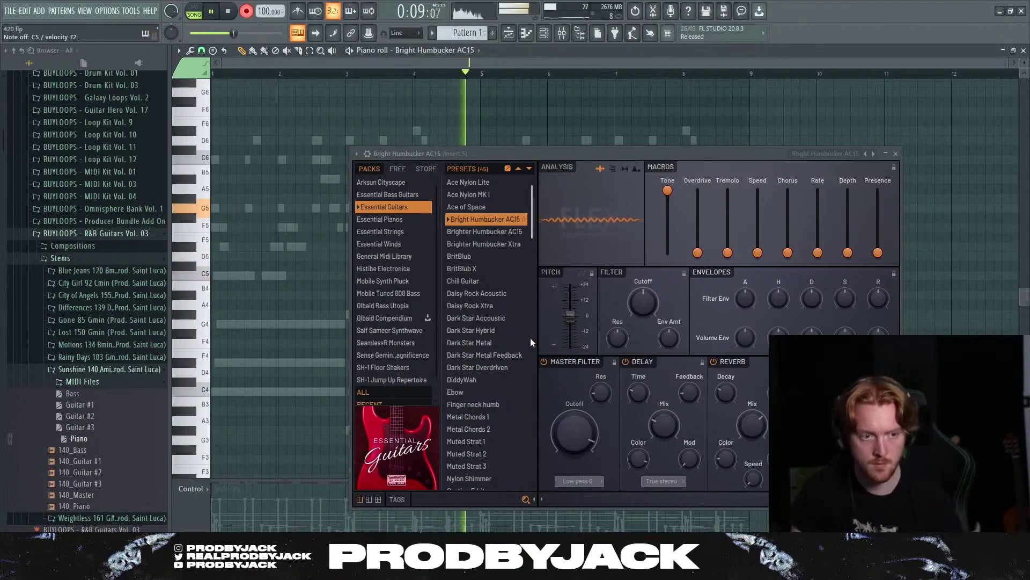
click(896, 154)
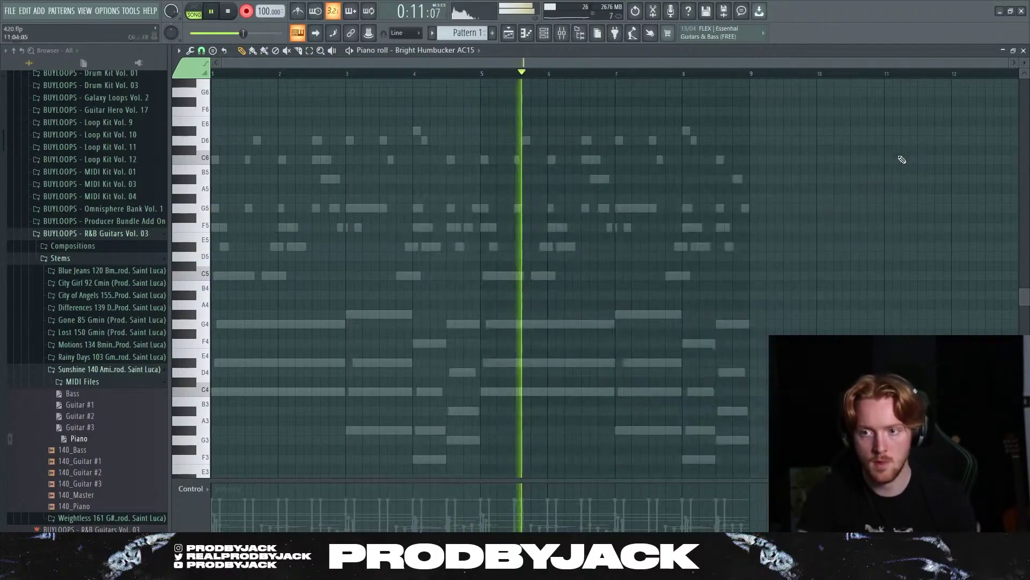
- Draw one-bar guitar notes F5, D#5, D5 and C5 in bars 1 to 4 and duplicate them into bars 5 to 8
key(space)
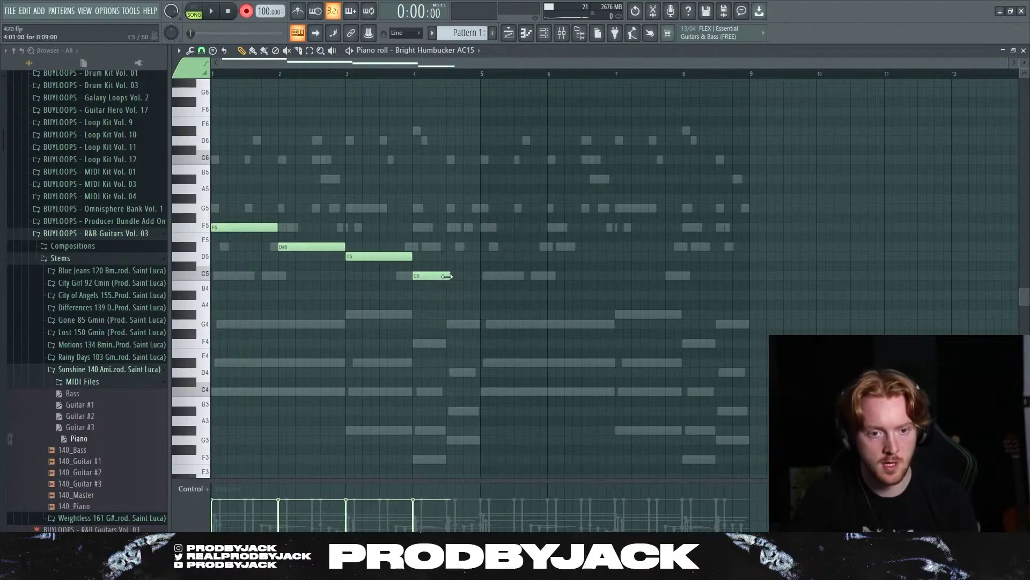
key(ctrl+b)
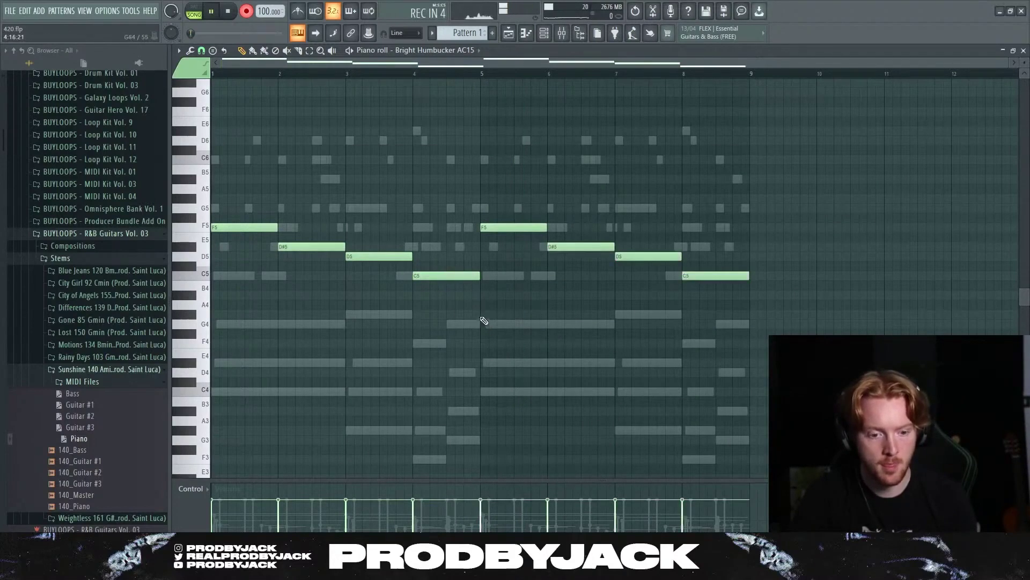
key(space)
- Switch the FLEX guitar to the Nylon Shimmer preset, set its volume envelope release to 17% and turn off its delay
click(561, 33)
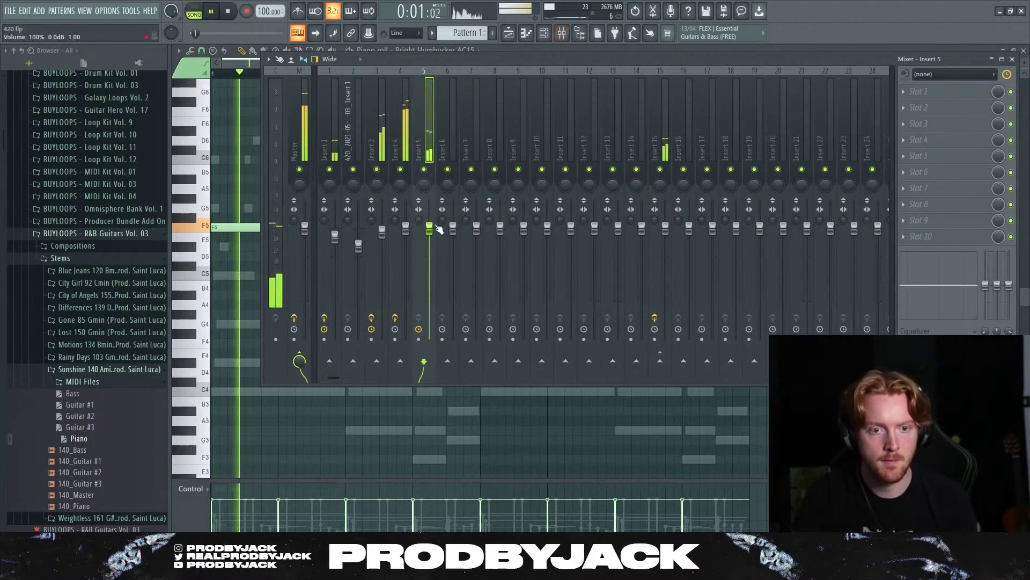
key(space)
key(F6)
click(278, 157)
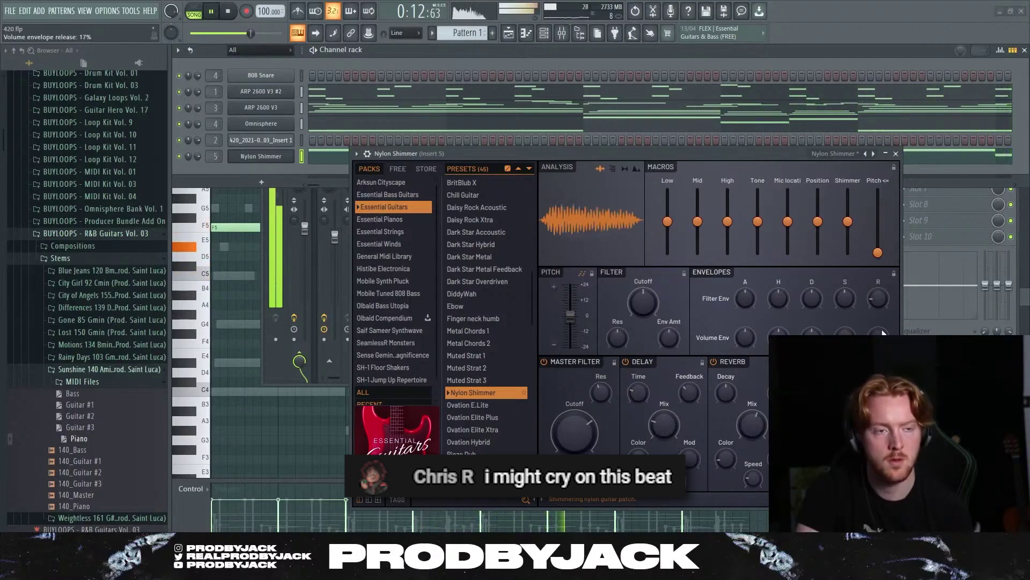
click(627, 362)
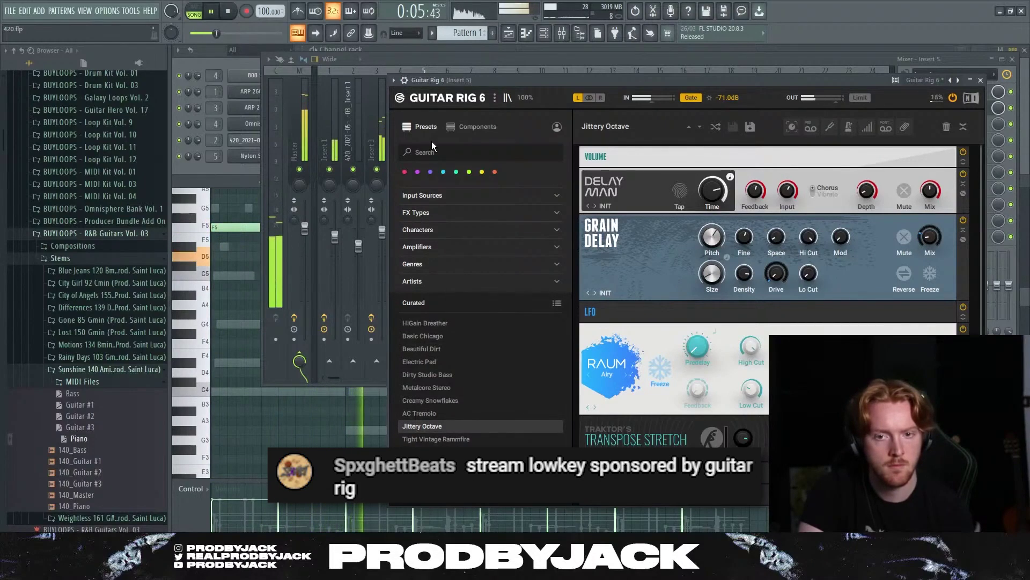
- Finish with the Jittery Octave preset in Guitar Rig 6 on mixer track 5 and render that track to an audio clip
key(Escape)
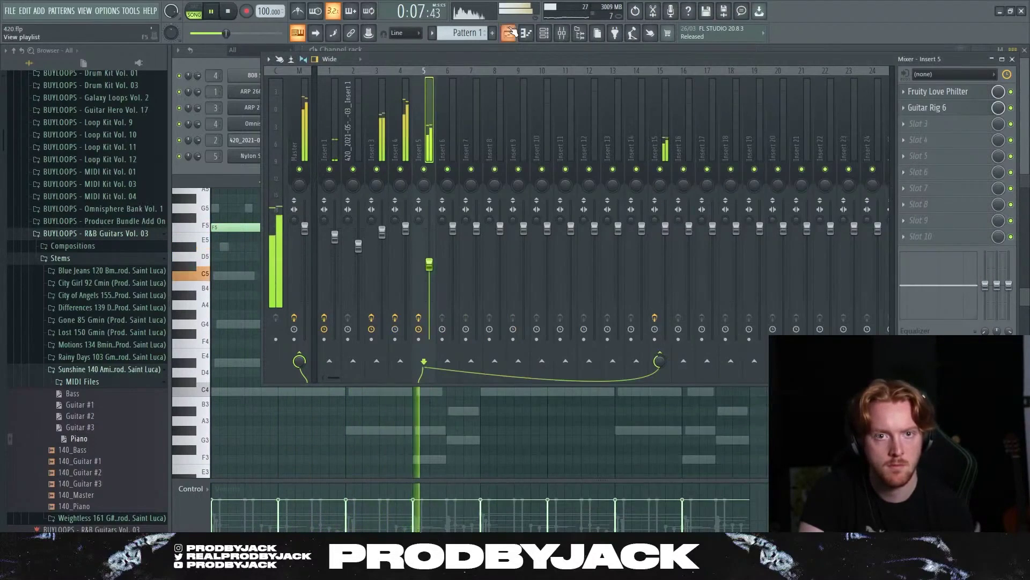
click(508, 34)
click(559, 33)
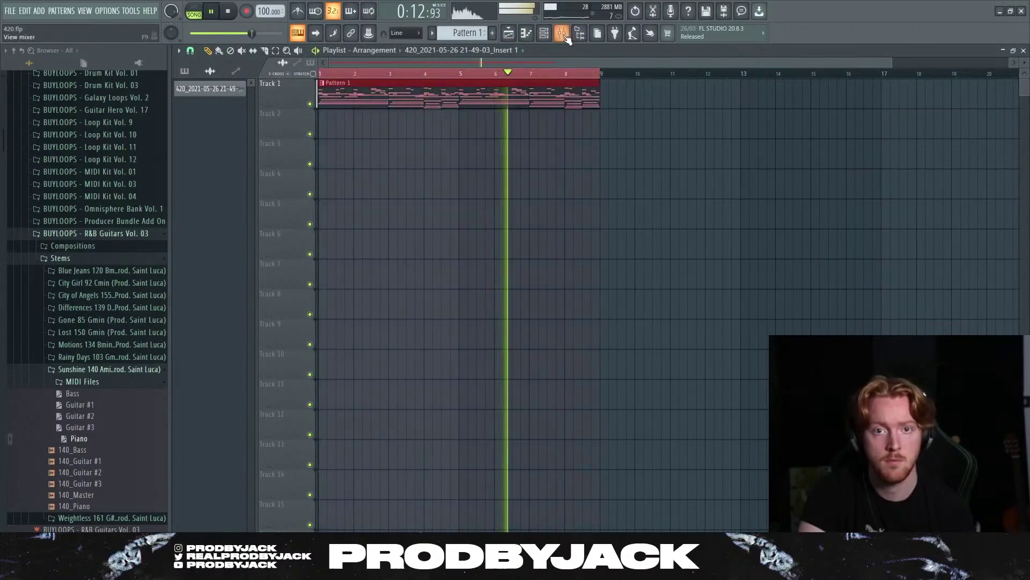
click(562, 33)
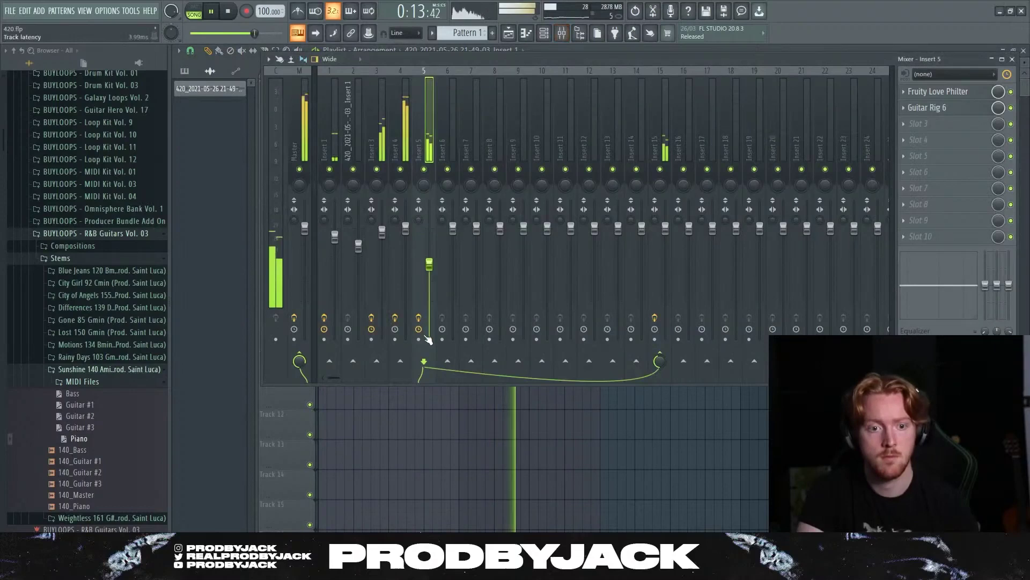
key(ctrl+alt+r)
key(Return)
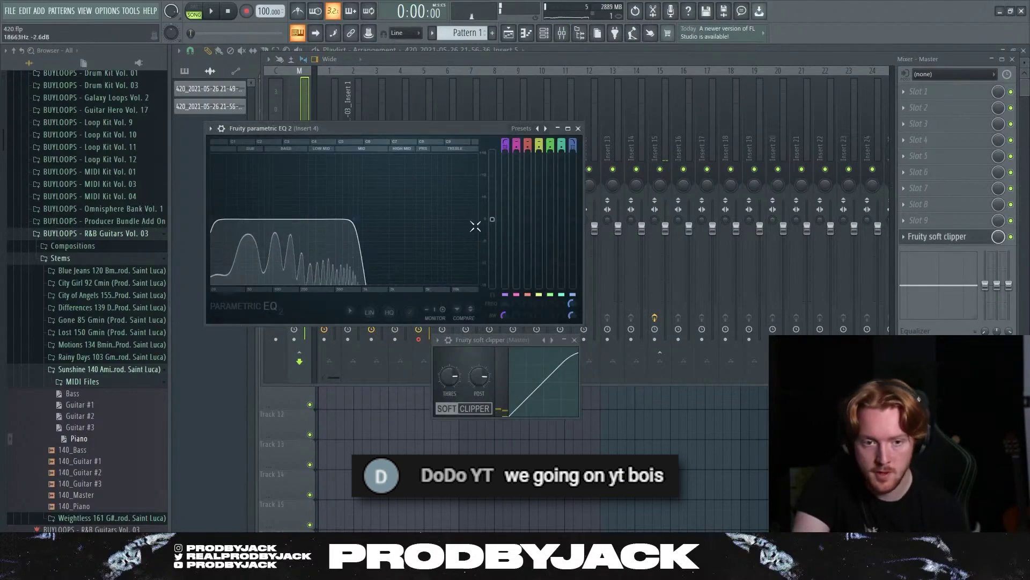
- Add the Tremolator effect to mixer track Insert 7 and choose its Demeter Pedal preset
key(F5)
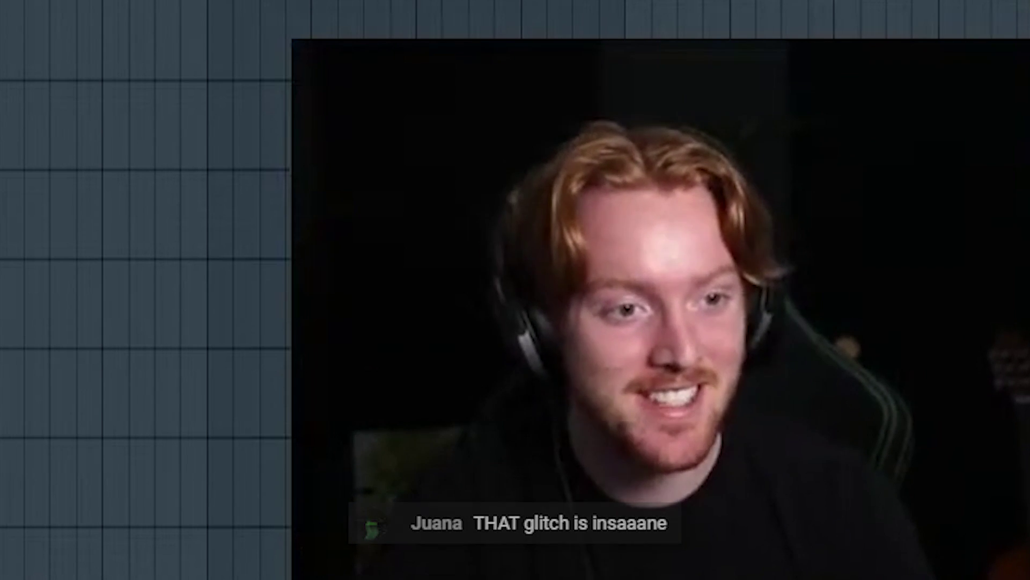
key(F9)
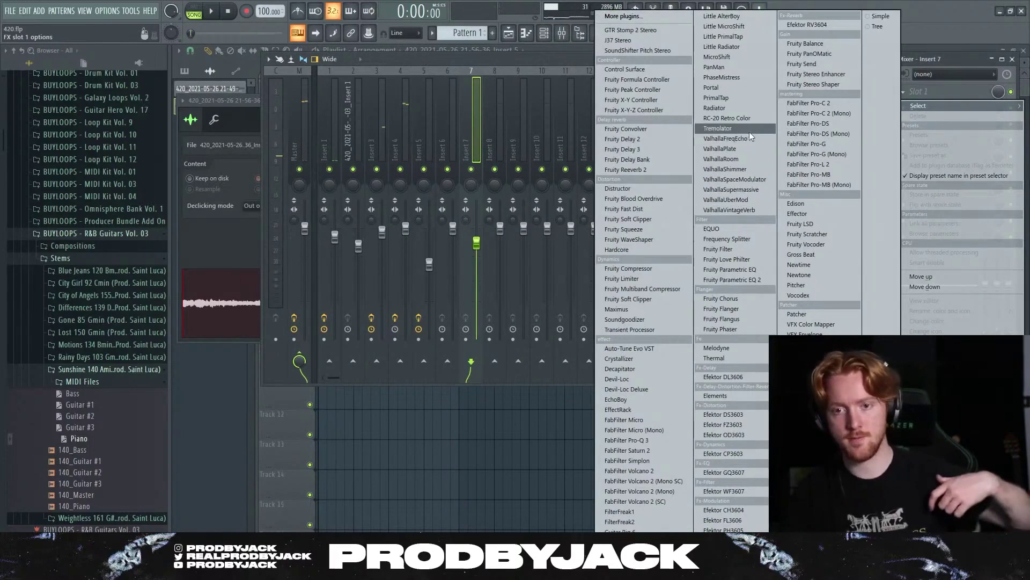
click(749, 131)
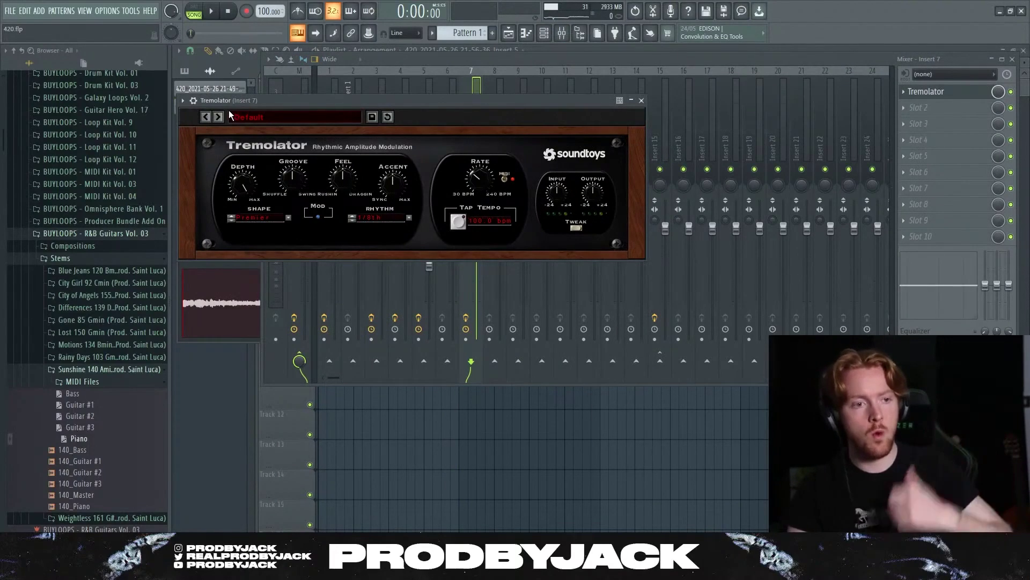
click(220, 120)
click(220, 119)
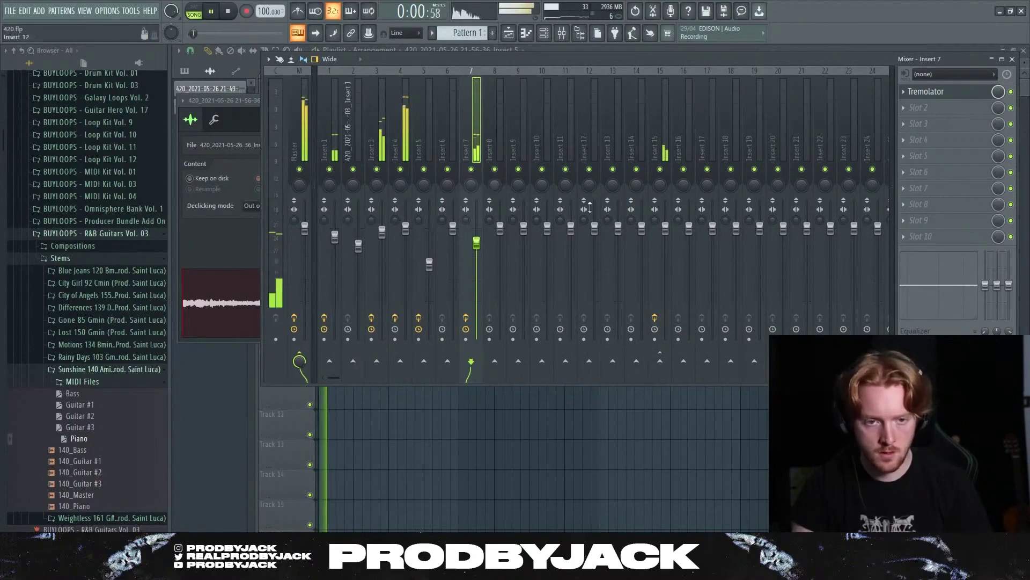
click(933, 93)
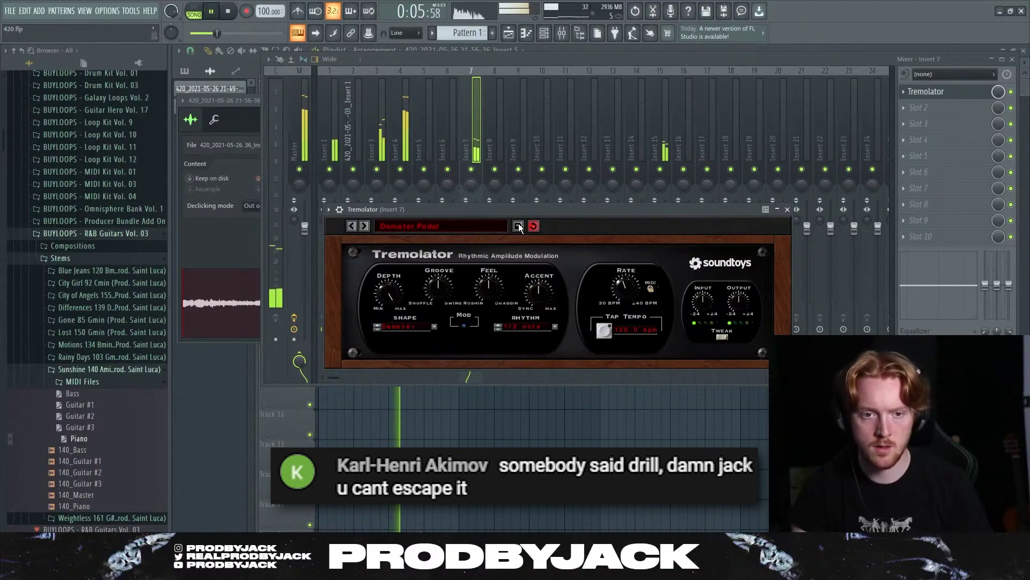
- Raise the Insert 7 mixer track's volume to about 101% and close the Tremolator
drag(503, 211, 510, 335)
drag(479, 253, 479, 228)
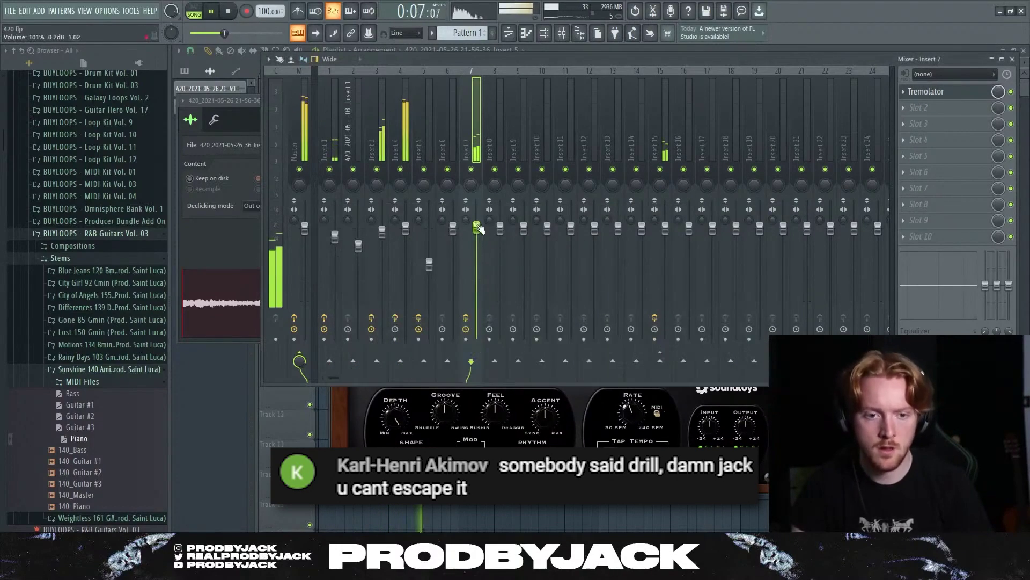
click(607, 396)
drag(591, 337, 598, 259)
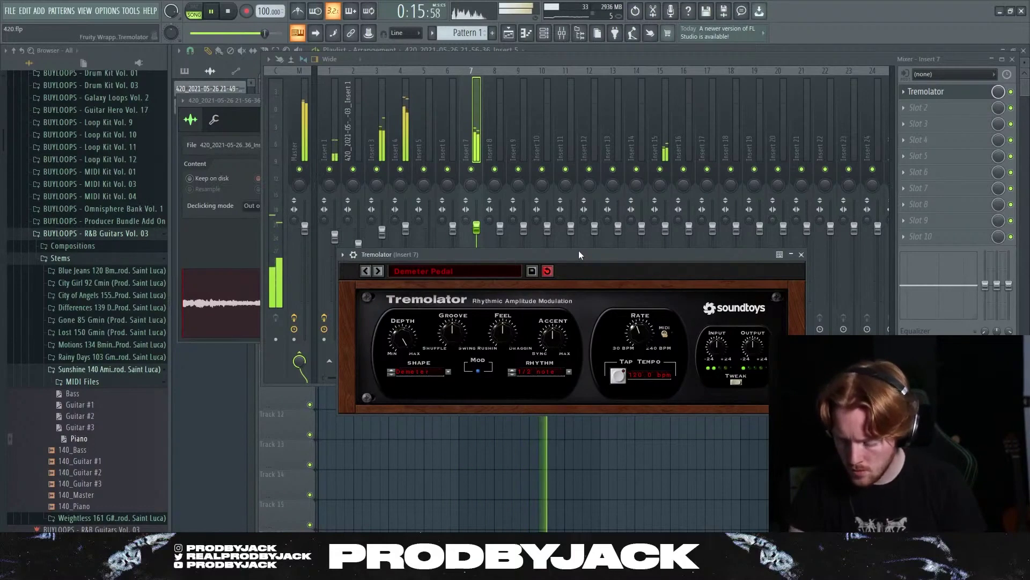
click(801, 255)
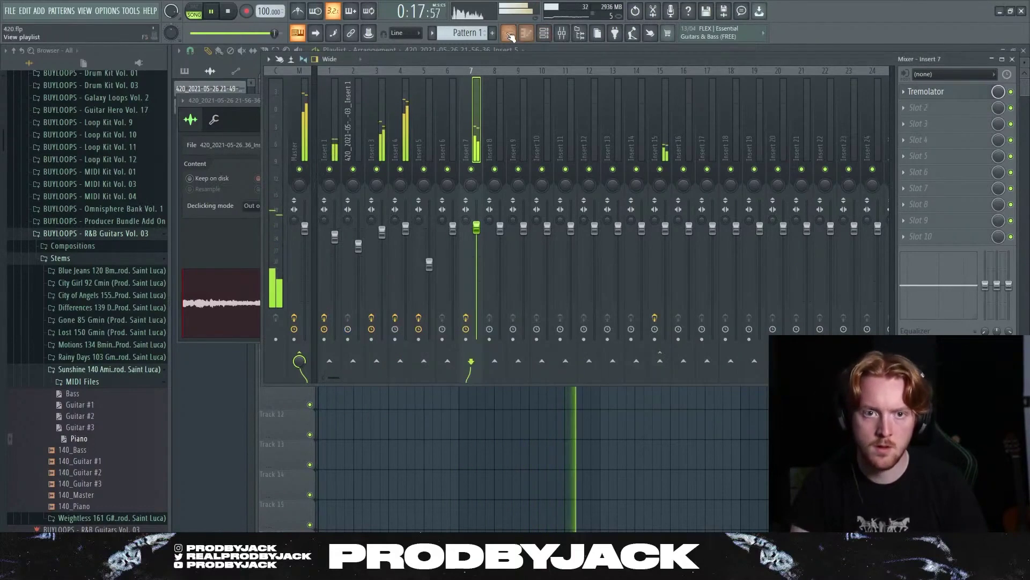
- Render the Master mixer track to an audio clip and solo its Track 3 in the playlist
click(561, 33)
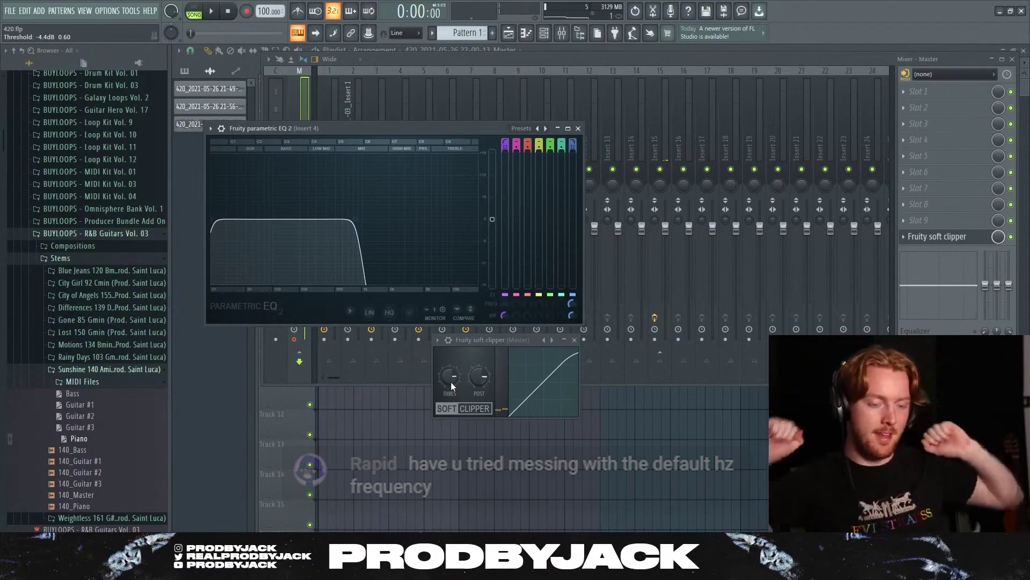
click(303, 352)
click(418, 465)
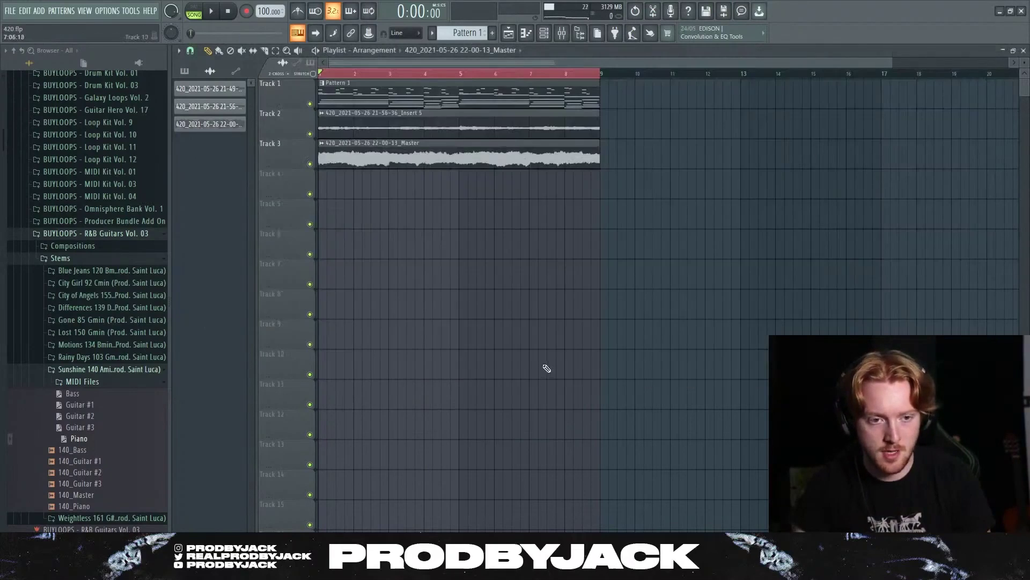
ctrl+click(310, 165)
- Open the rendered master clip's waveform in the pitch corrector and in the Edison audio editor
double_click(349, 156)
right_click(366, 345)
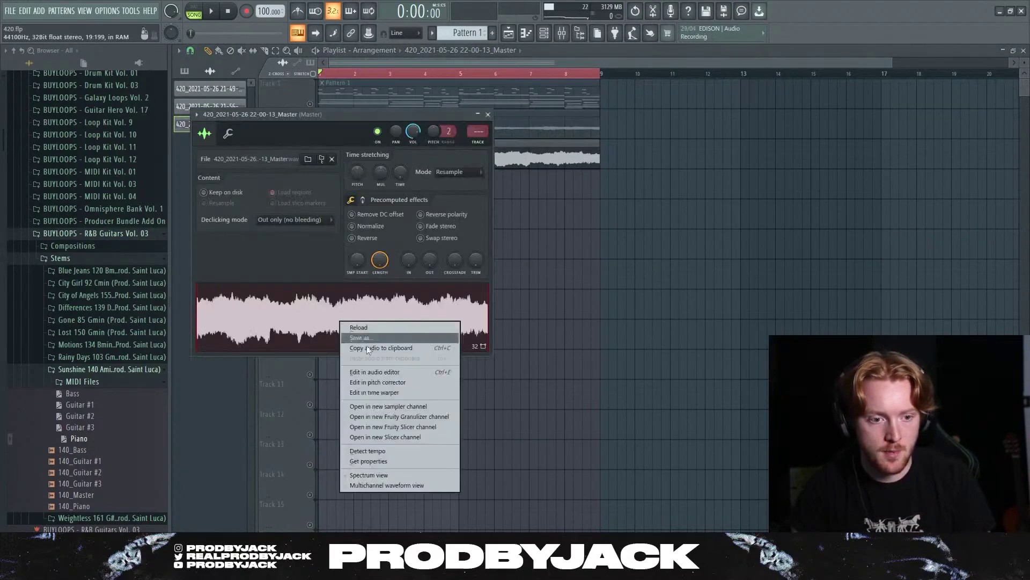
click(382, 382)
key(F9)
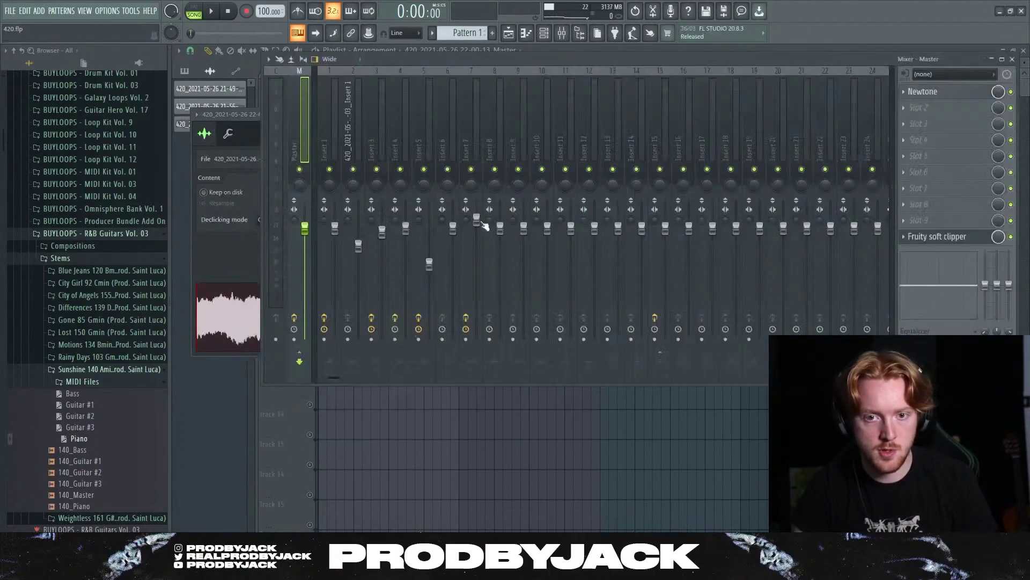
right_click(220, 308)
click(298, 335)
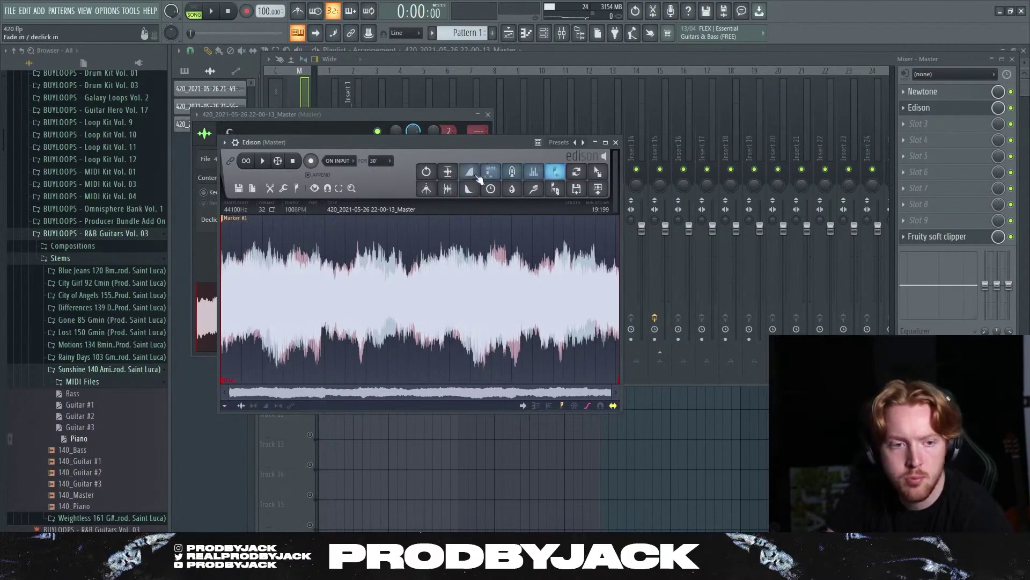
- Resample the master clip to a sample rate of 3500 Hz in Edison's sample properties
click(298, 187)
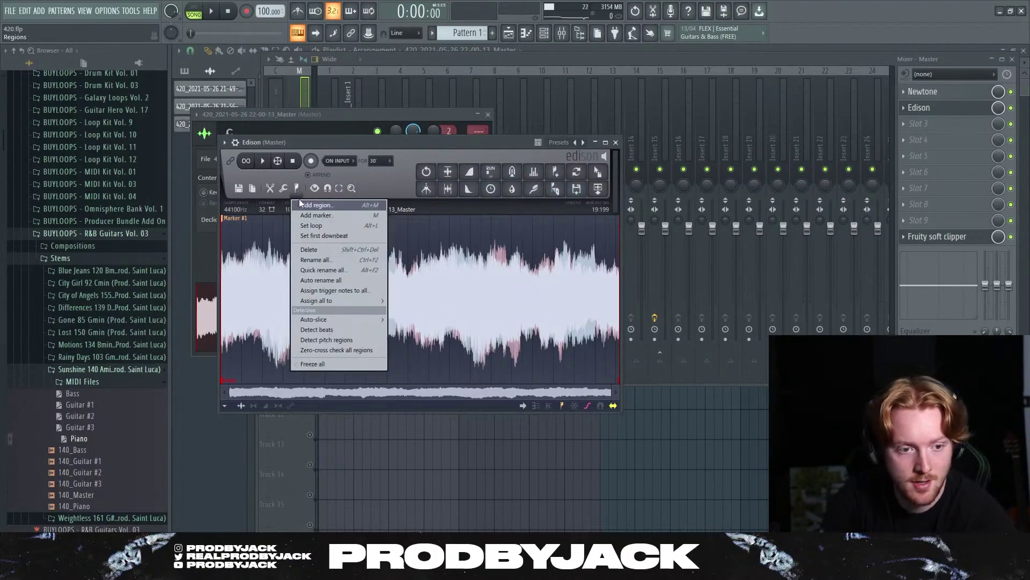
click(407, 188)
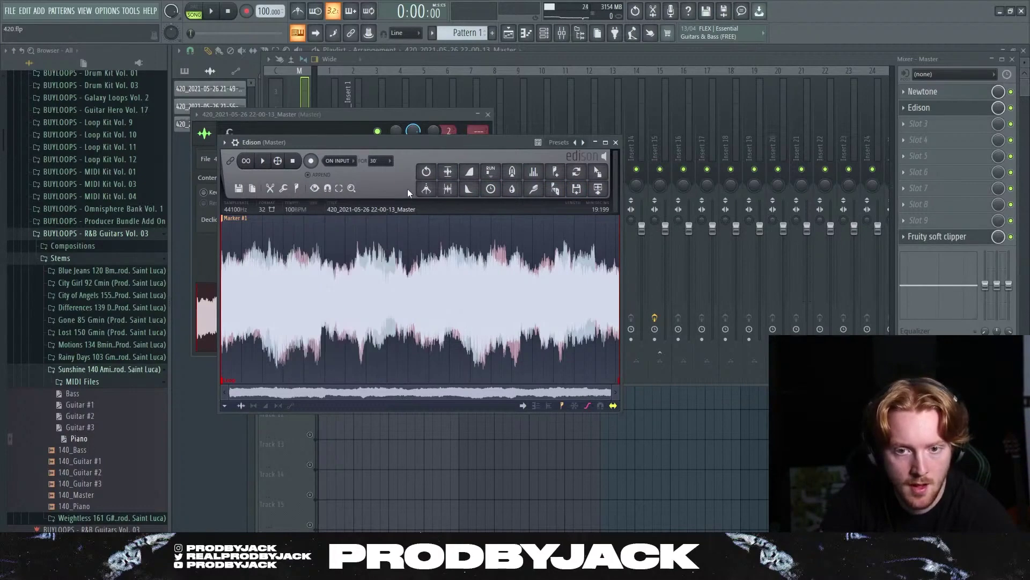
click(253, 208)
click(269, 214)
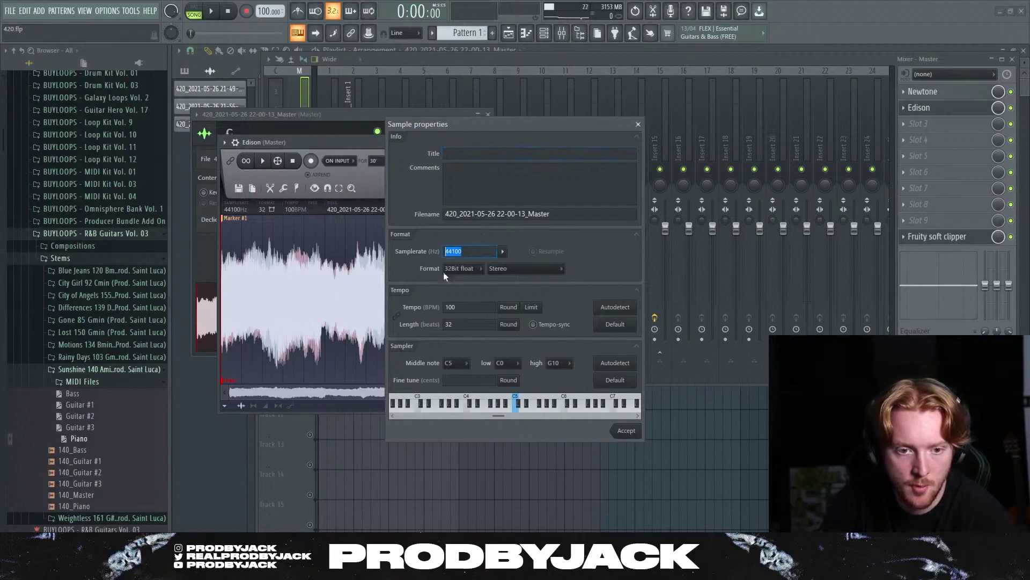
text(3500)
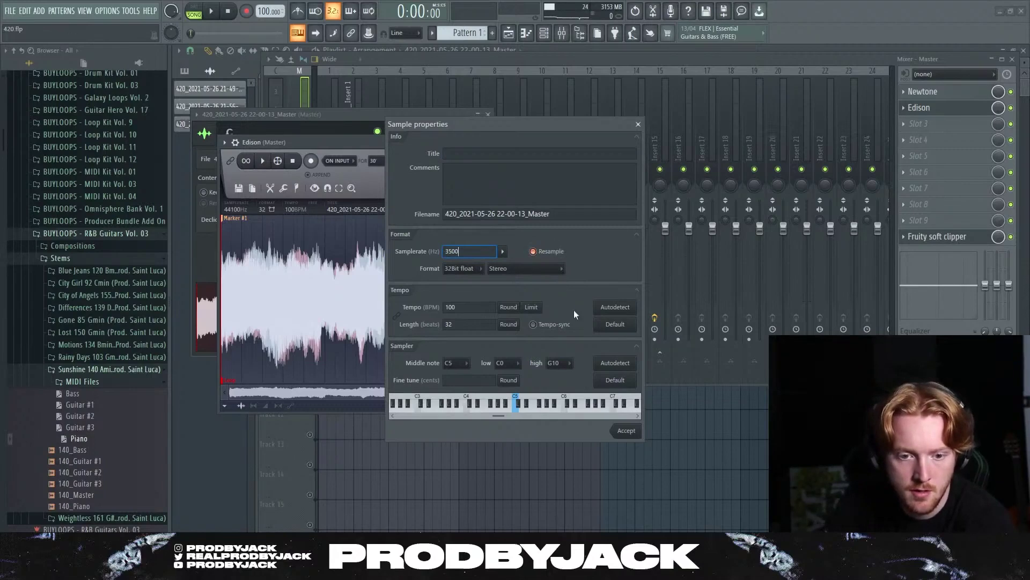
click(625, 430)
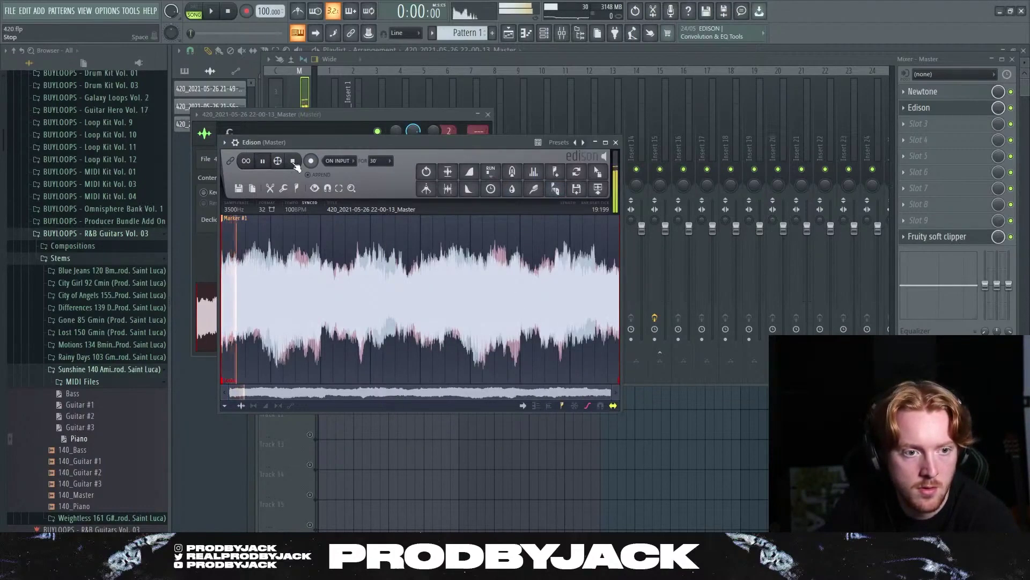
- Set the master clip's sample rate to 2000 Hz in Edison's sample properties
click(252, 186)
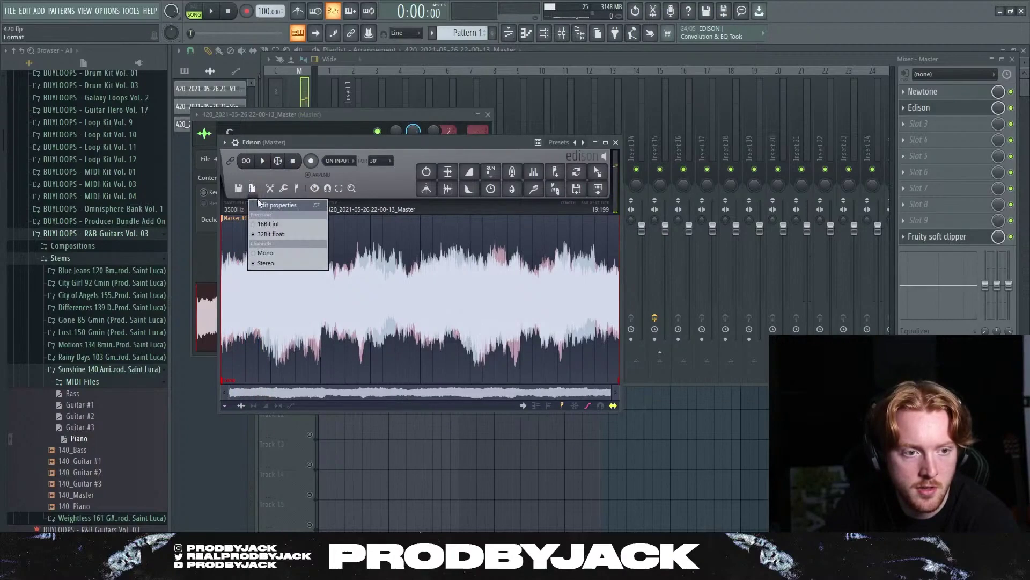
click(279, 258)
text(2)
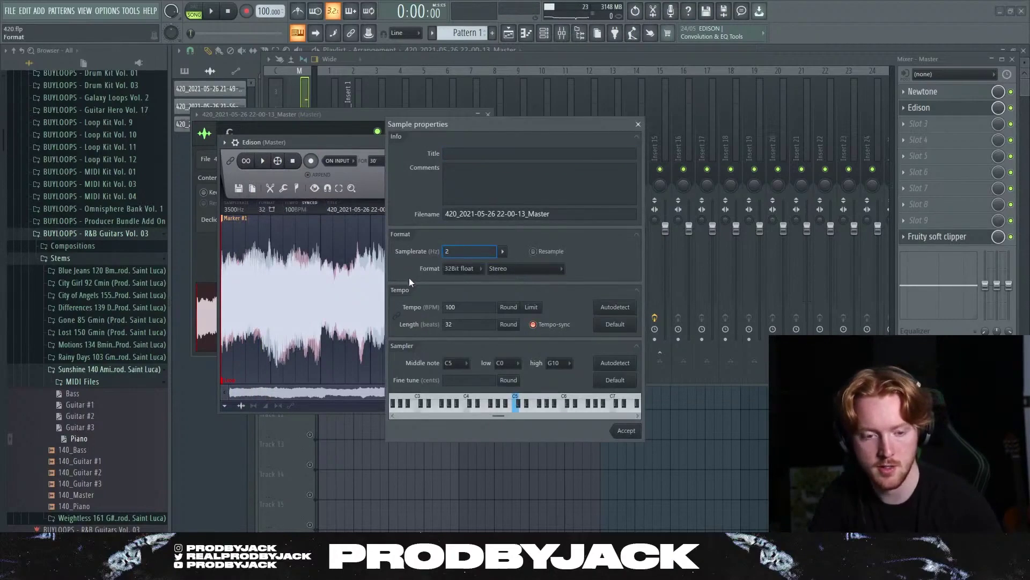
text(000)
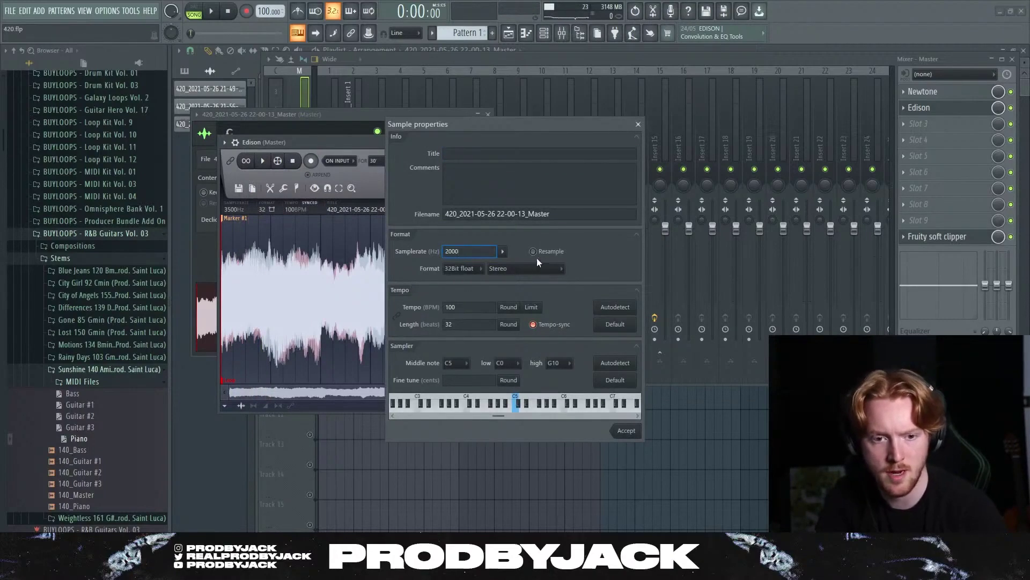
click(627, 430)
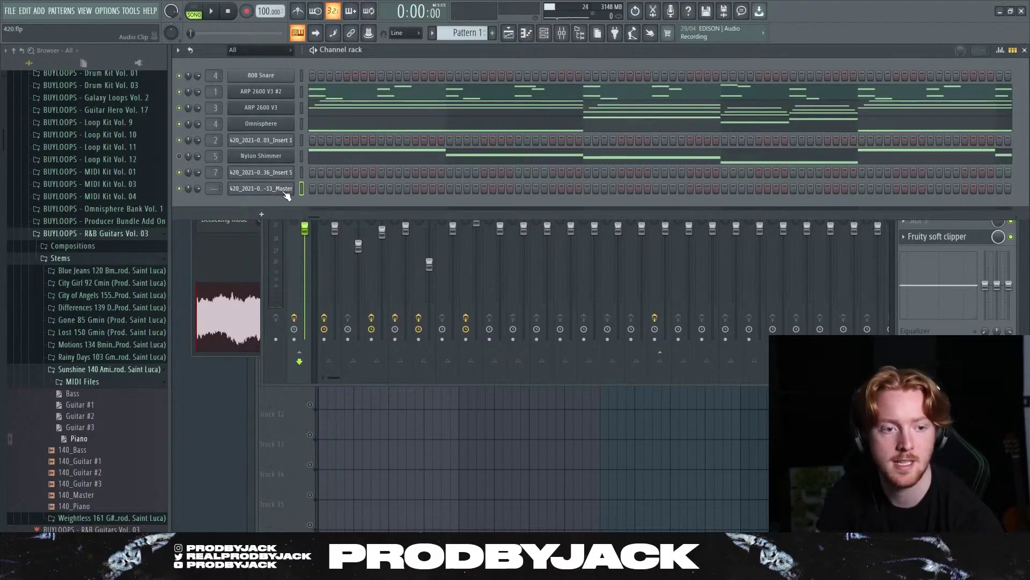
- Delete the rendered master clip from playlist Track 3 and unmute all the other tracks
click(509, 37)
right_click(391, 161)
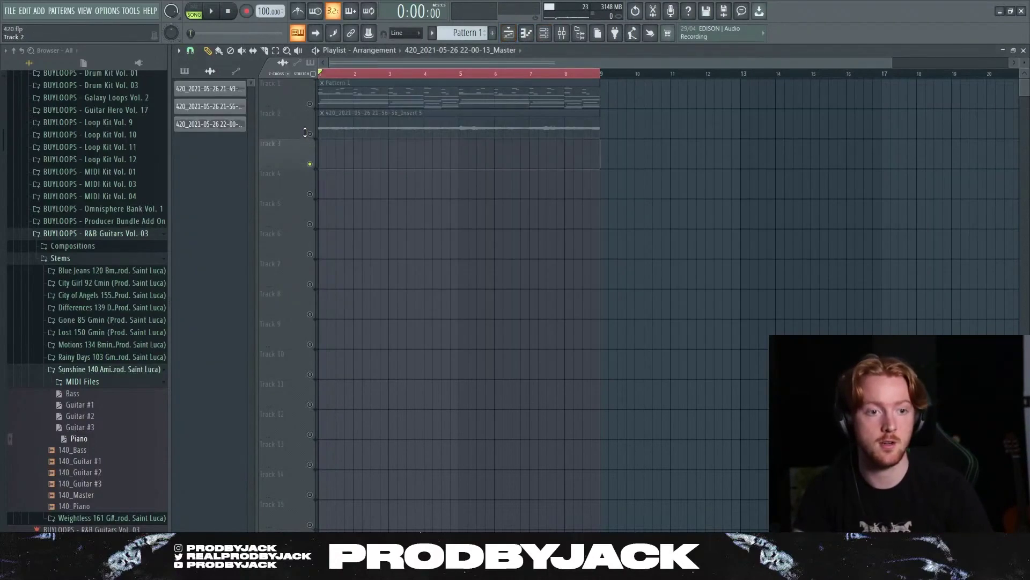
right_click(307, 108)
click(303, 131)
right_click(308, 131)
click(304, 136)
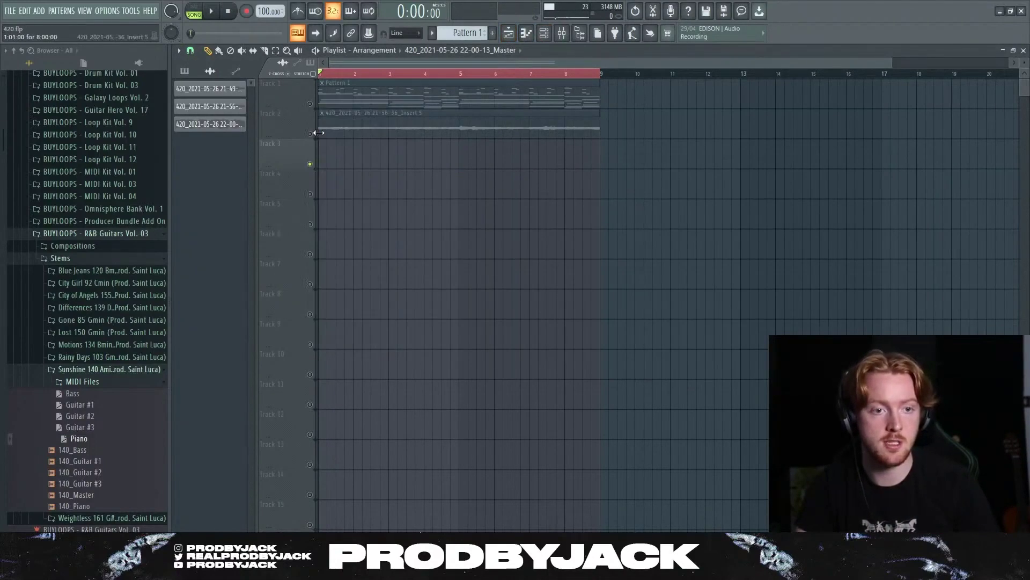
right_click(309, 133)
right_click(309, 133)
- Split Pattern 1 by channel into separate instrument patterns
click(420, 99)
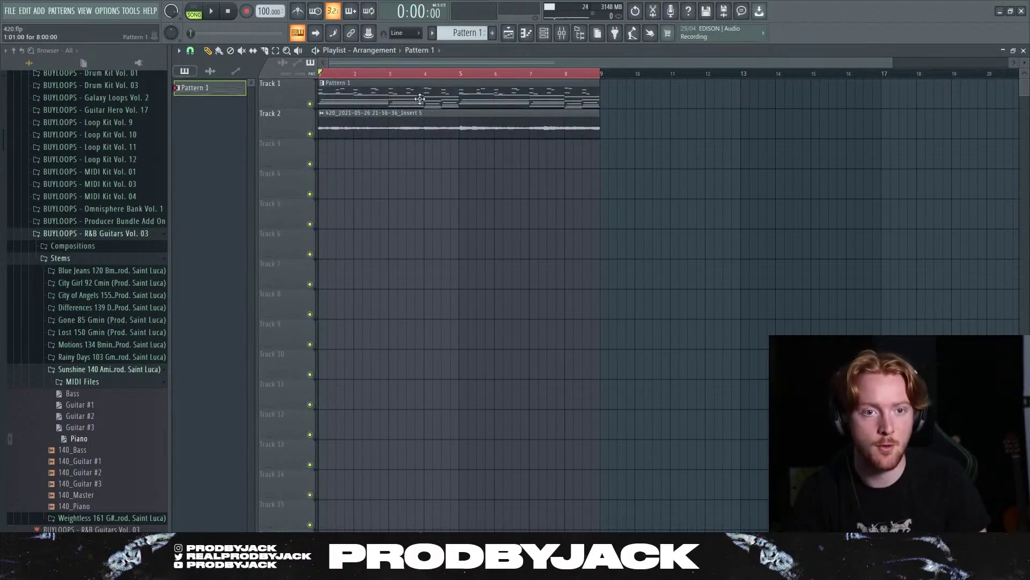
click(436, 36)
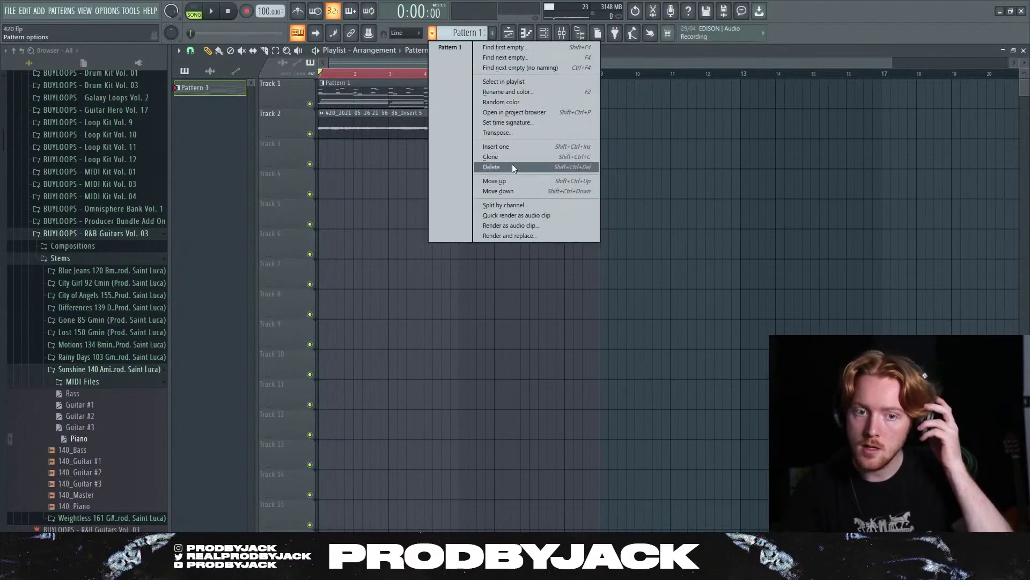
click(513, 203)
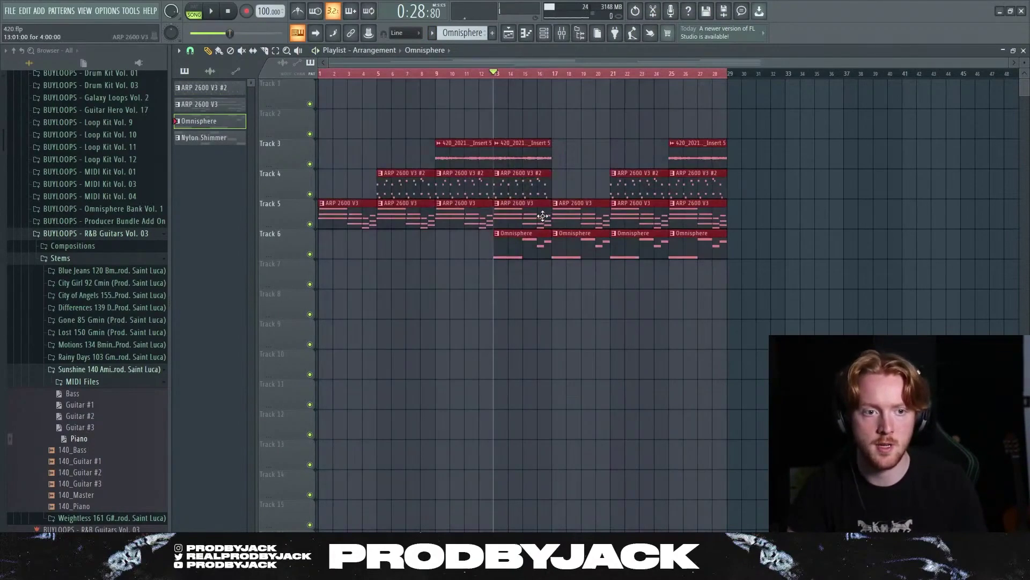
- Render the full arrangement from the Master mixer track to an audio clip and reposition the clip in the playlist
click(561, 34)
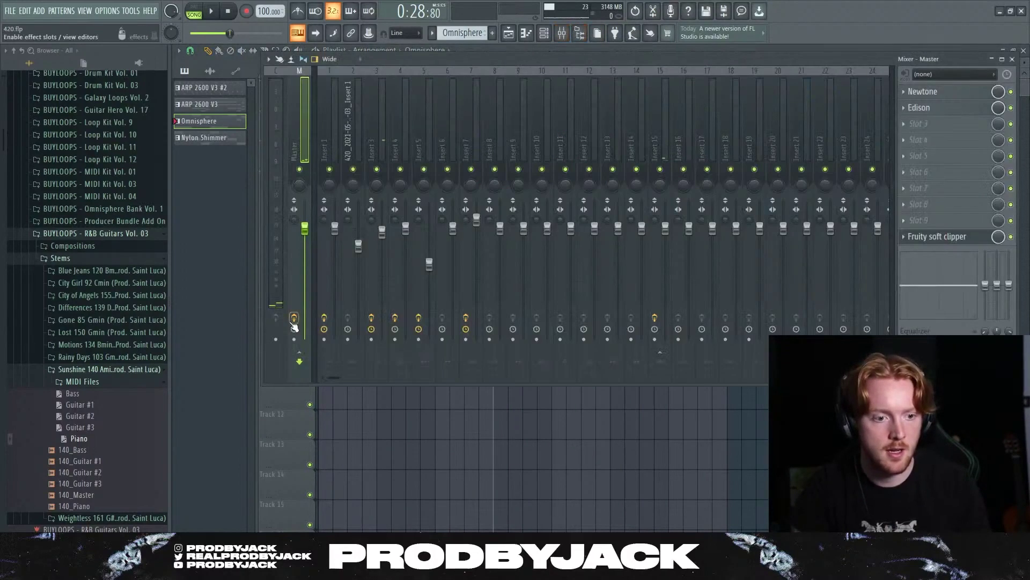
key(ctrl+alt+r)
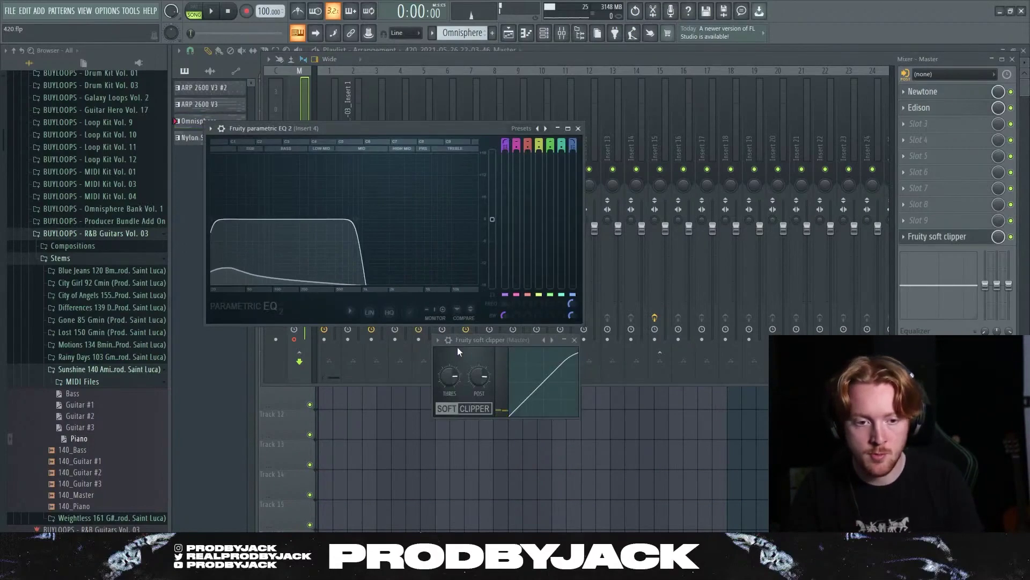
click(508, 33)
drag(491, 215, 414, 278)
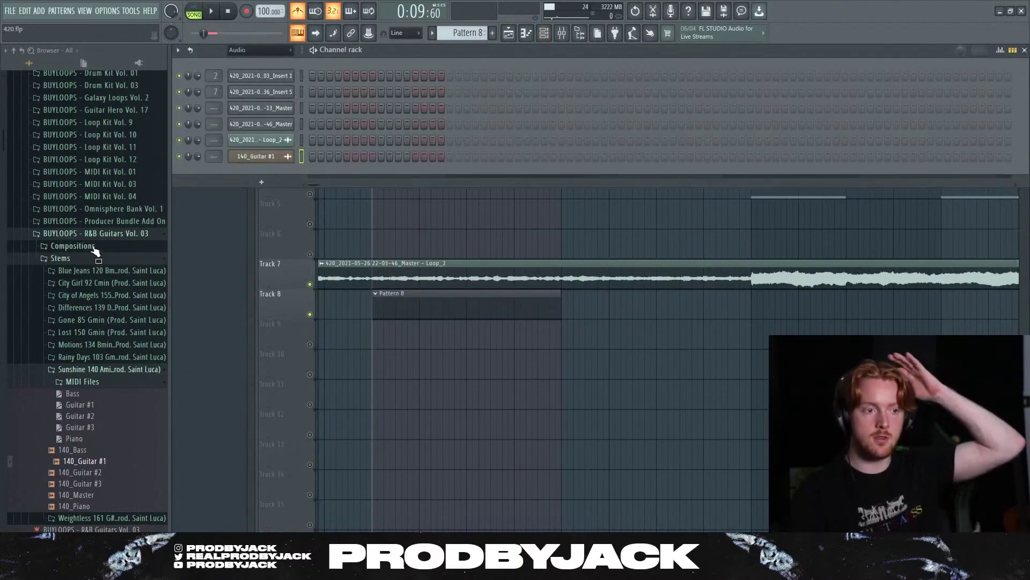
- Collapse the R&B Guitars Vol. 03 folder and open the BUYLOOPS - Drum Kit Vol. 03 folder in the sample browser
click(95, 233)
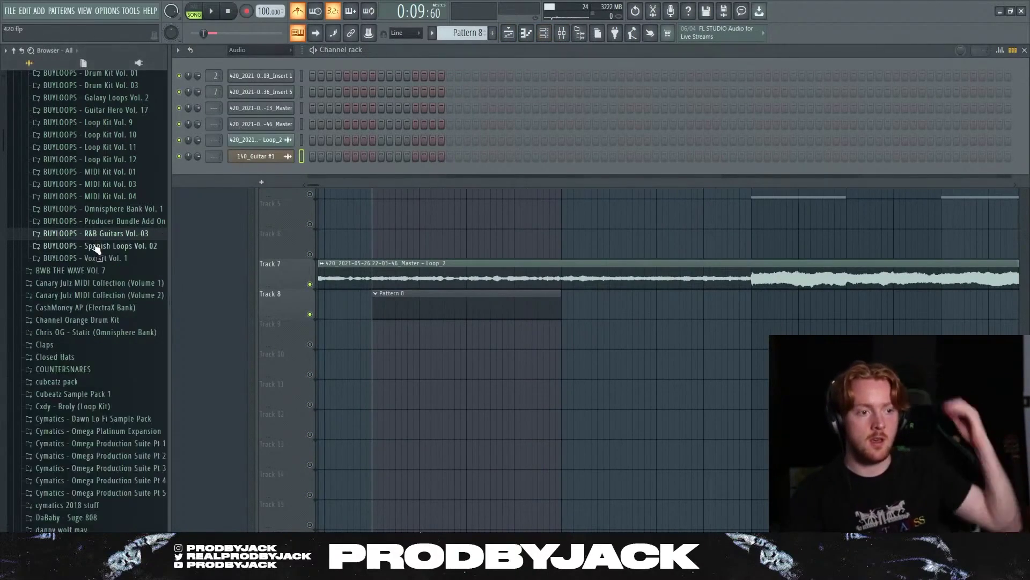
scroll(138, 292, up, 5)
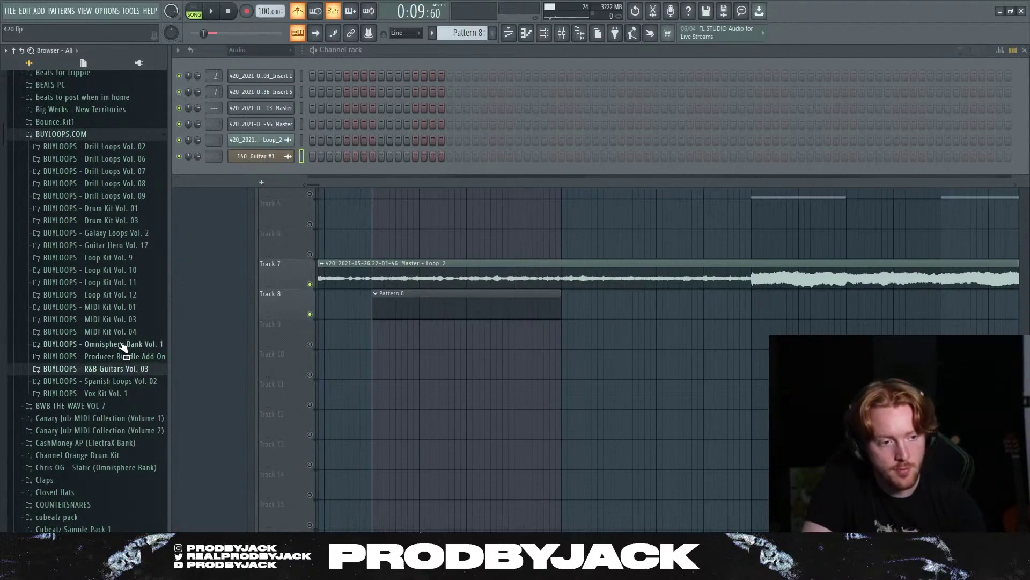
click(110, 222)
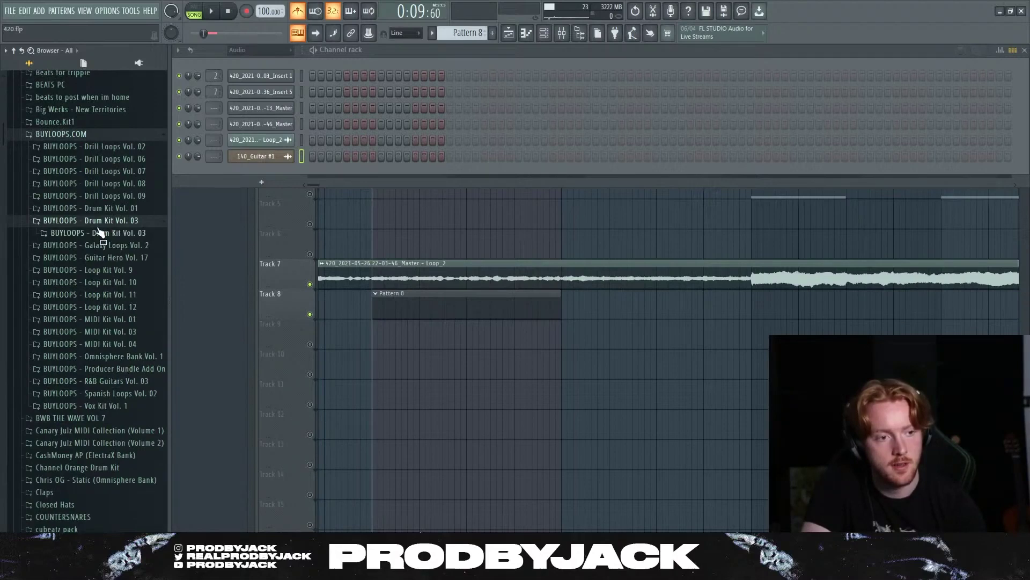
click(96, 232)
click(86, 246)
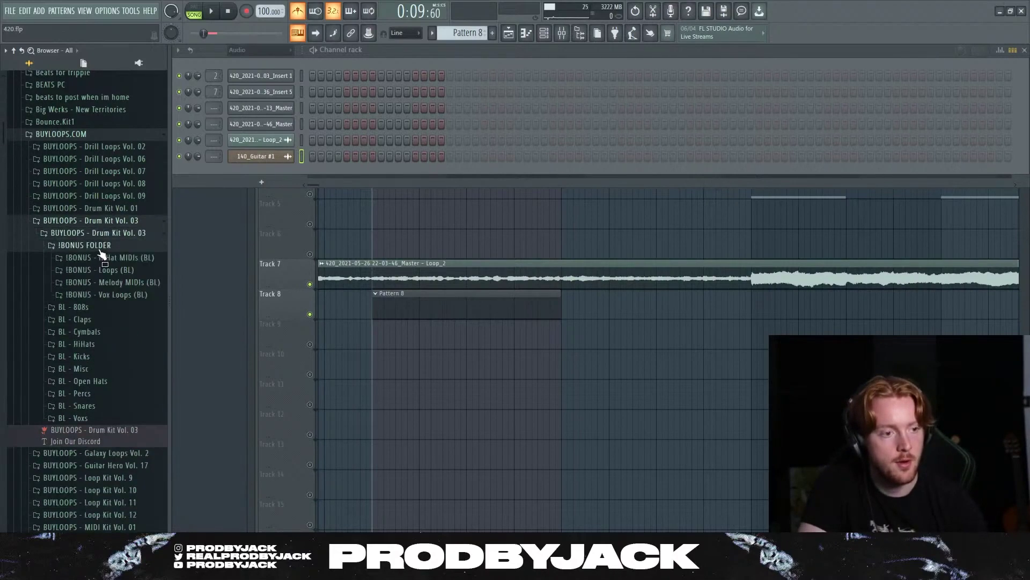
click(111, 245)
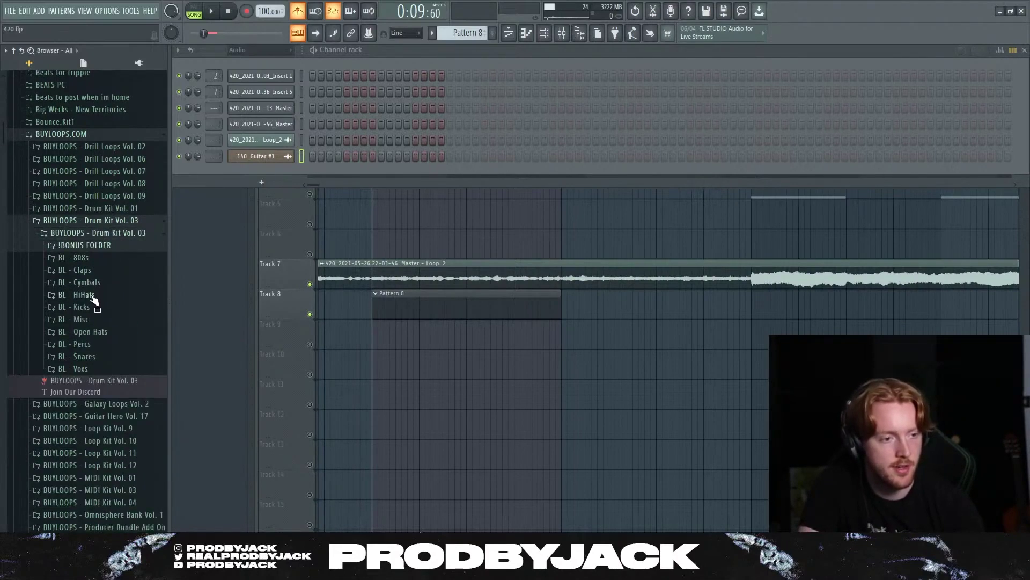
- Open the BL - Snares folder and audition its samples, including BL - Beaui (SN) and BL - Odin (SN)
click(81, 295)
click(81, 295)
click(81, 356)
click(88, 373)
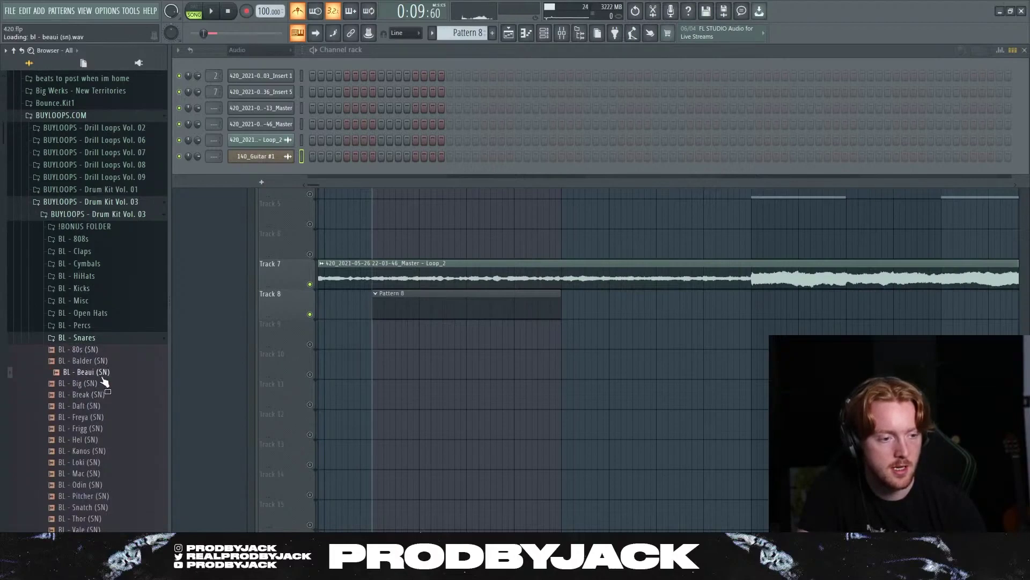
scroll(105, 381, down, 4)
click(88, 350)
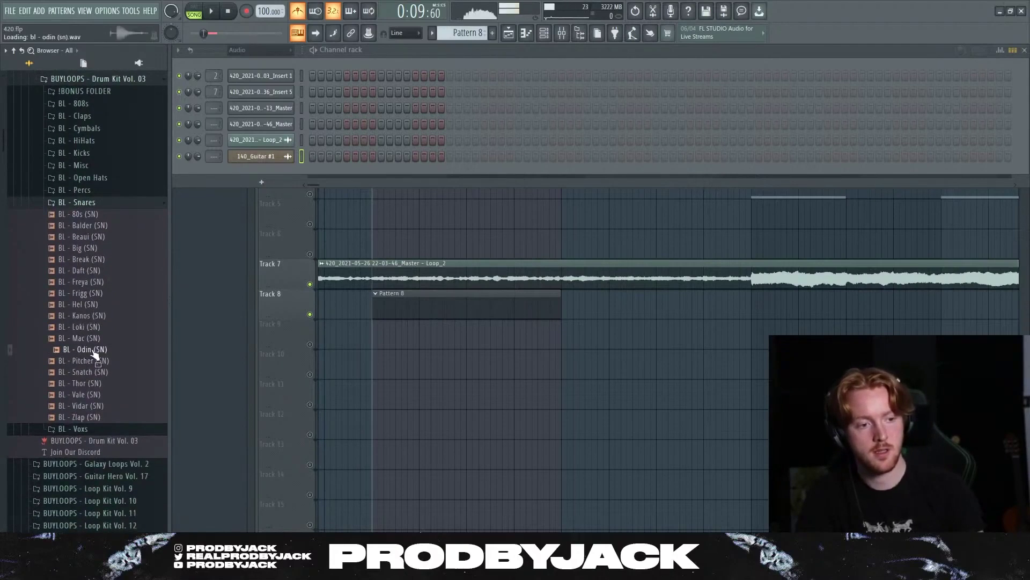
- Turn off the metronome and add BL - Odin (SN) to Pattern 8 with hits on steps 9, 25, 41 and 57
key(space)
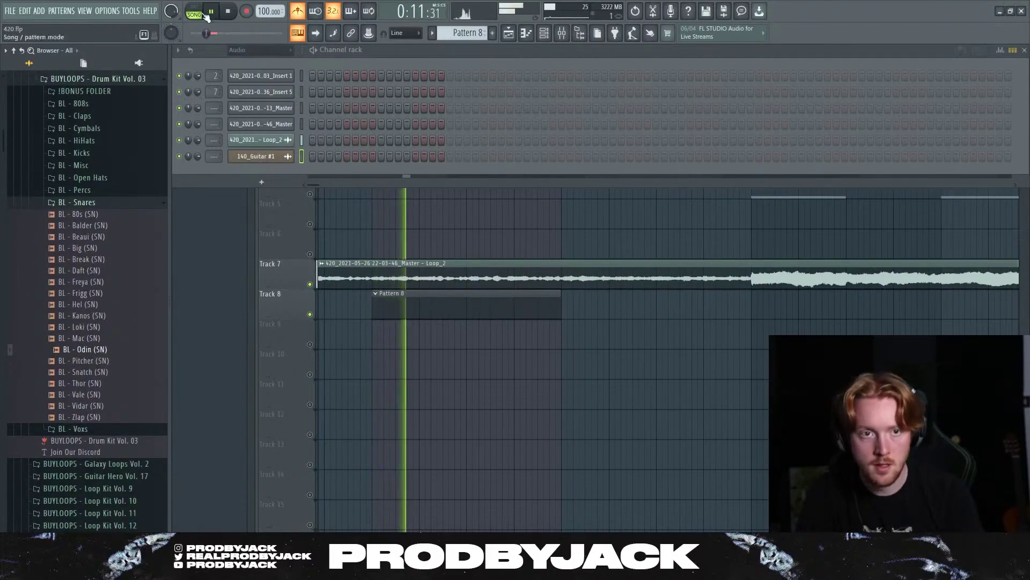
key(space)
click(298, 12)
key(space)
drag(89, 351, 380, 171)
click(381, 155)
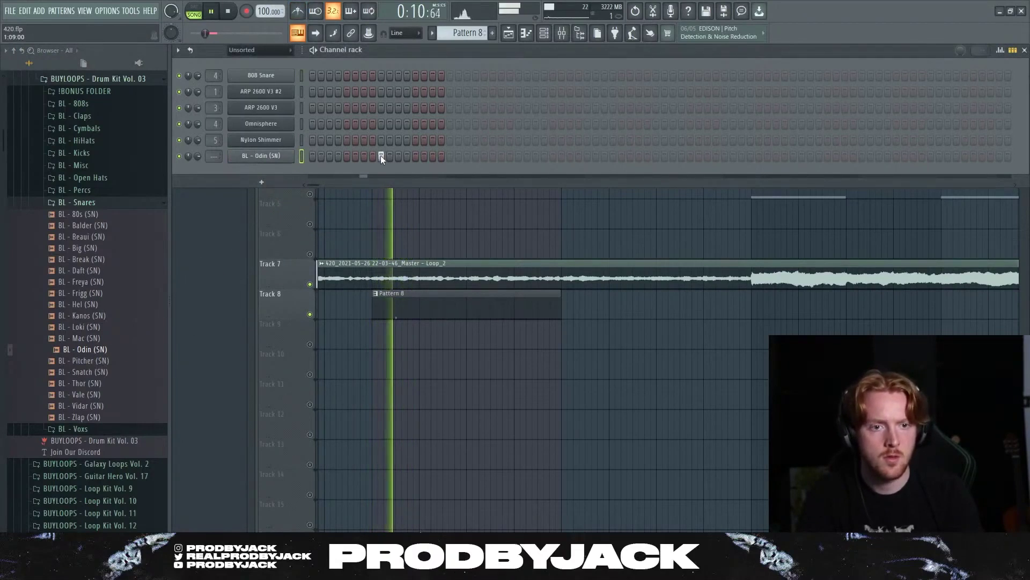
click(519, 156)
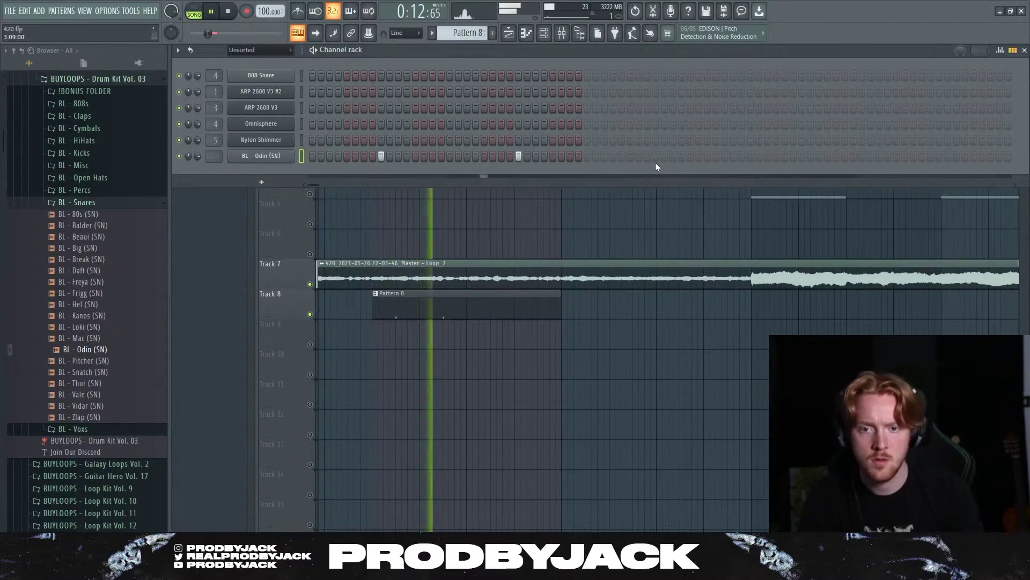
- Duplicate the Pattern 8 clip on playlist Track 8 and set the loop region from bar 5 to bar 13
key(F6)
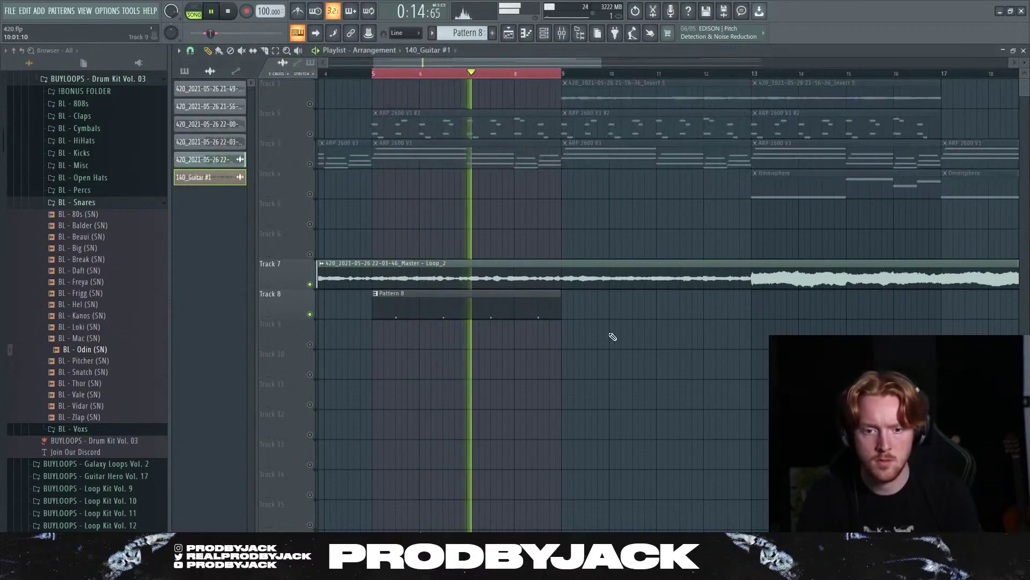
ctrl+drag(587, 316, 464, 303)
key(ctrl+b)
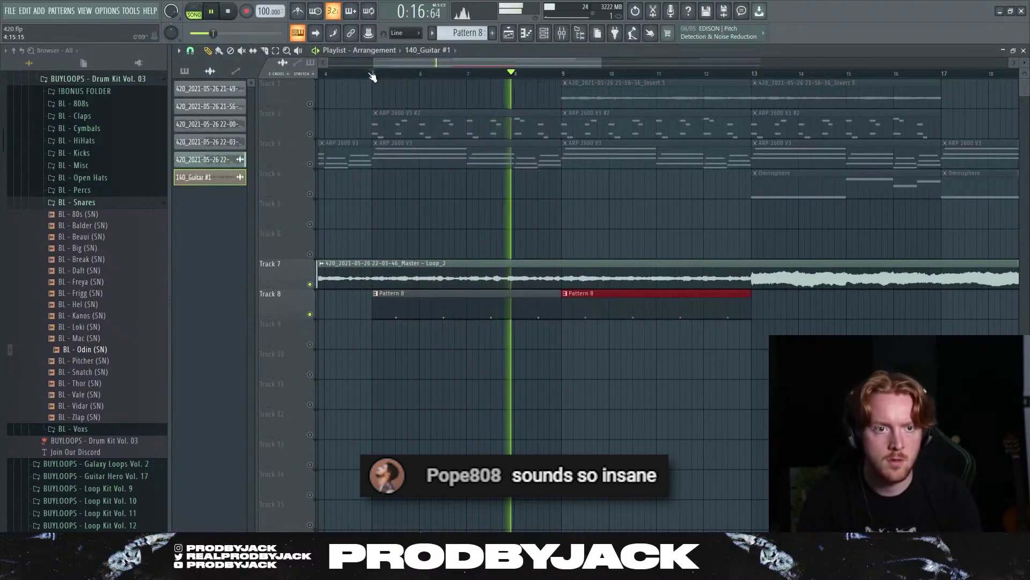
drag(372, 75, 752, 75)
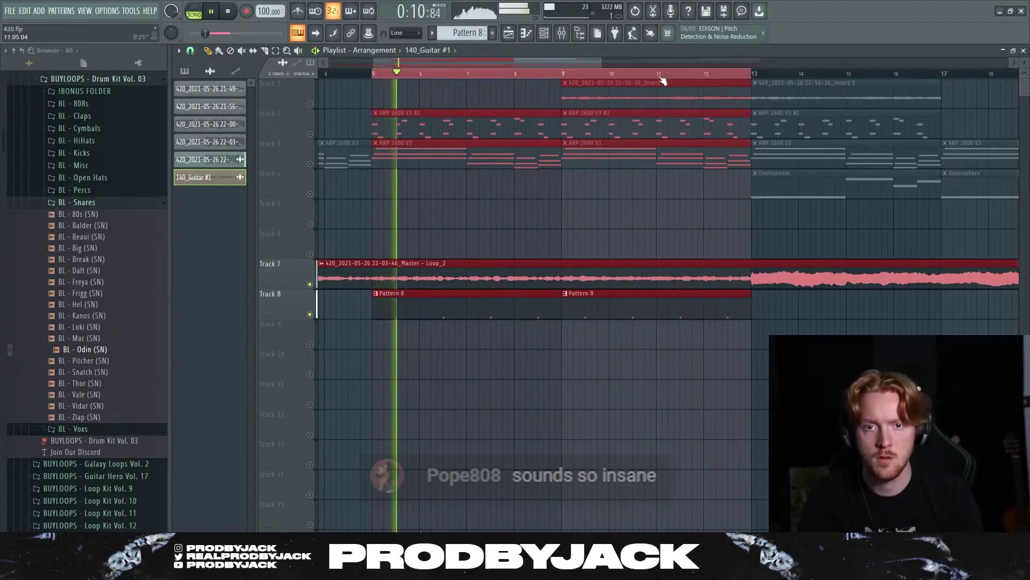
click(558, 392)
- Audition the Balder, Beaui, 80s, Thor, Odin and Mac snares against the beat to choose a second snare
key(F6)
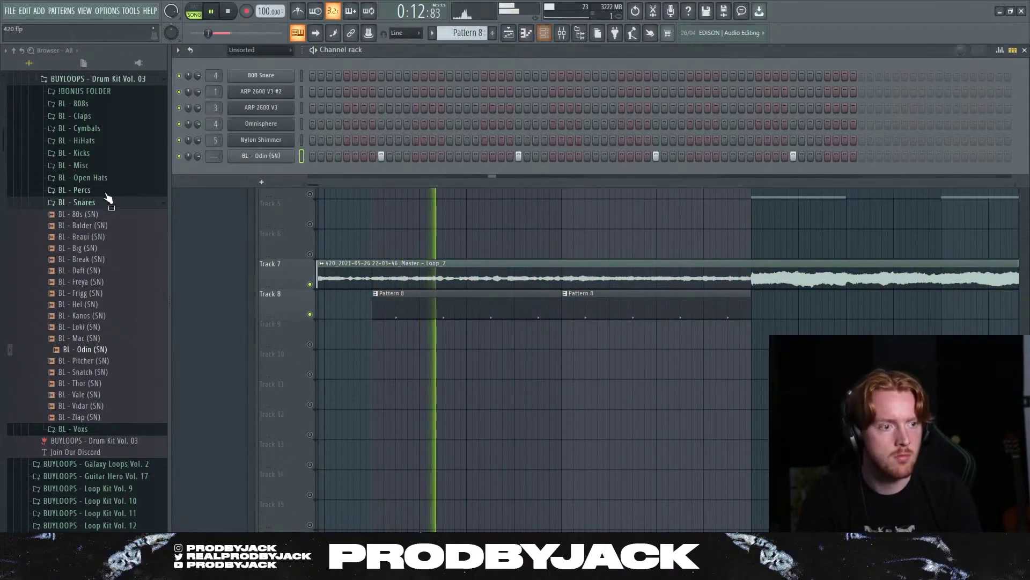
click(86, 202)
click(86, 202)
click(92, 228)
click(91, 237)
click(92, 225)
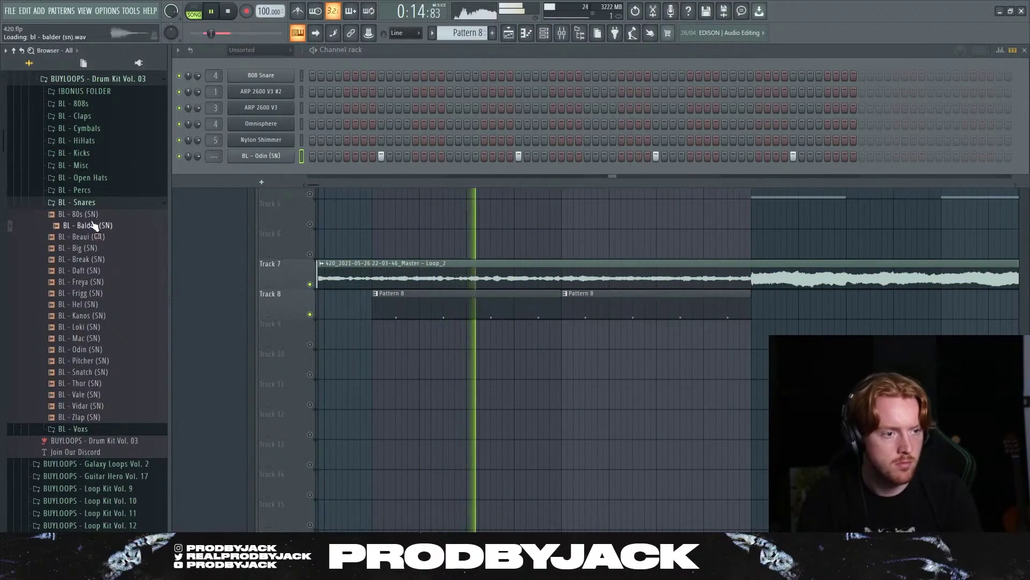
click(89, 215)
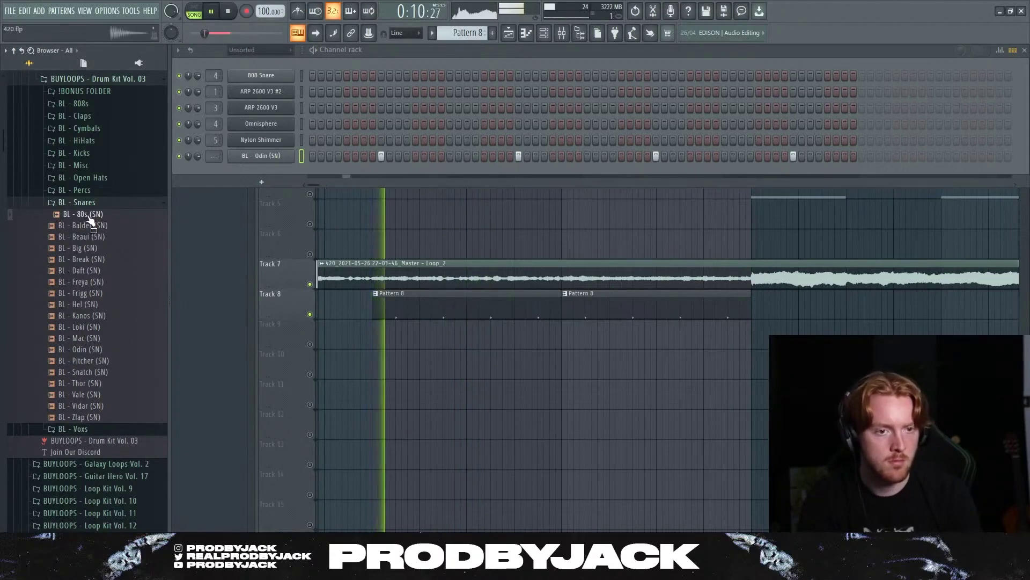
click(90, 385)
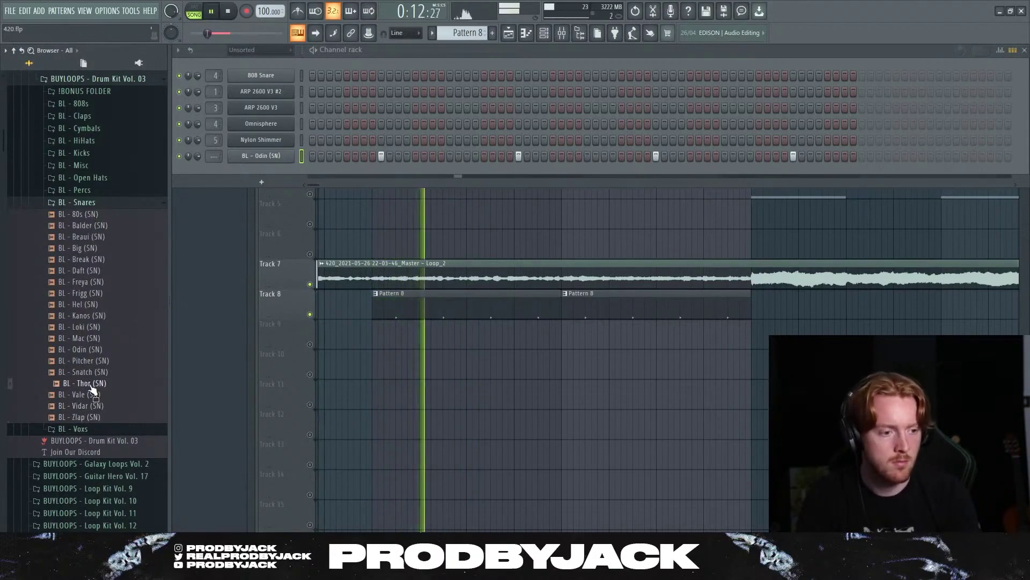
key(space)
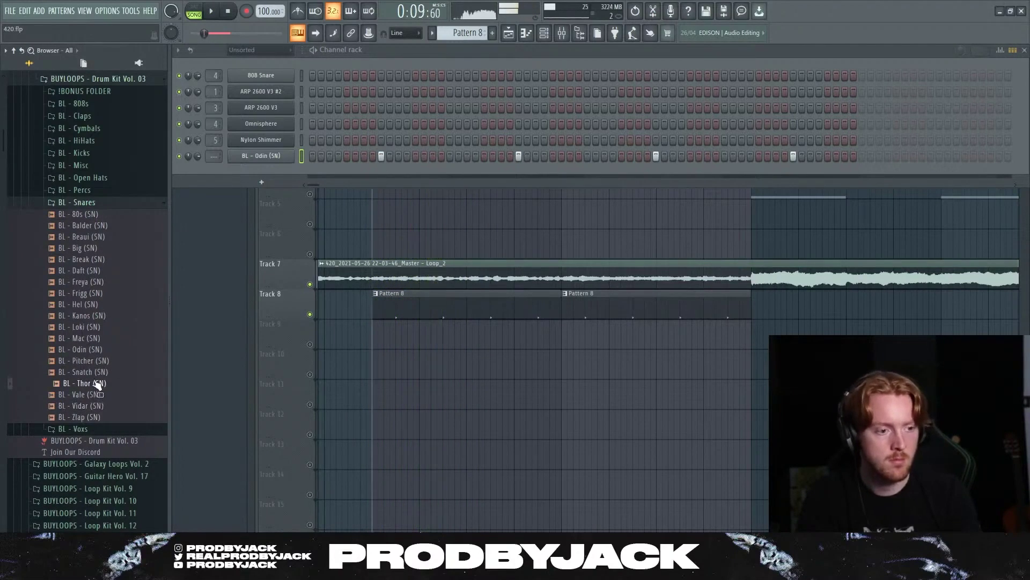
key(space)
click(93, 351)
key(space)
click(90, 341)
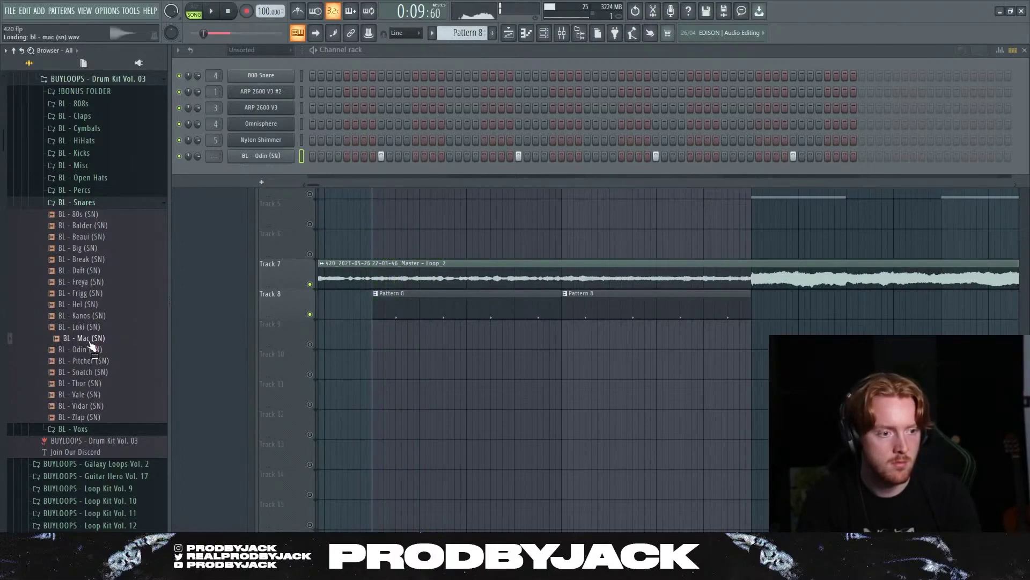
key(space)
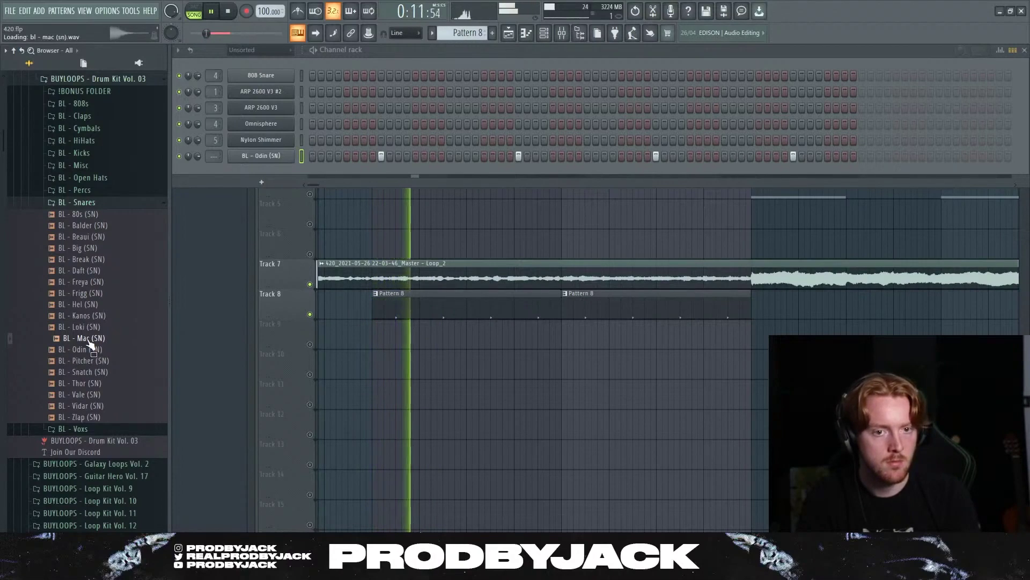
- Add BL - Mac (SN) to the channel rack as a second snare with hits on steps 19 and 51
drag(90, 344, 274, 169)
click(465, 172)
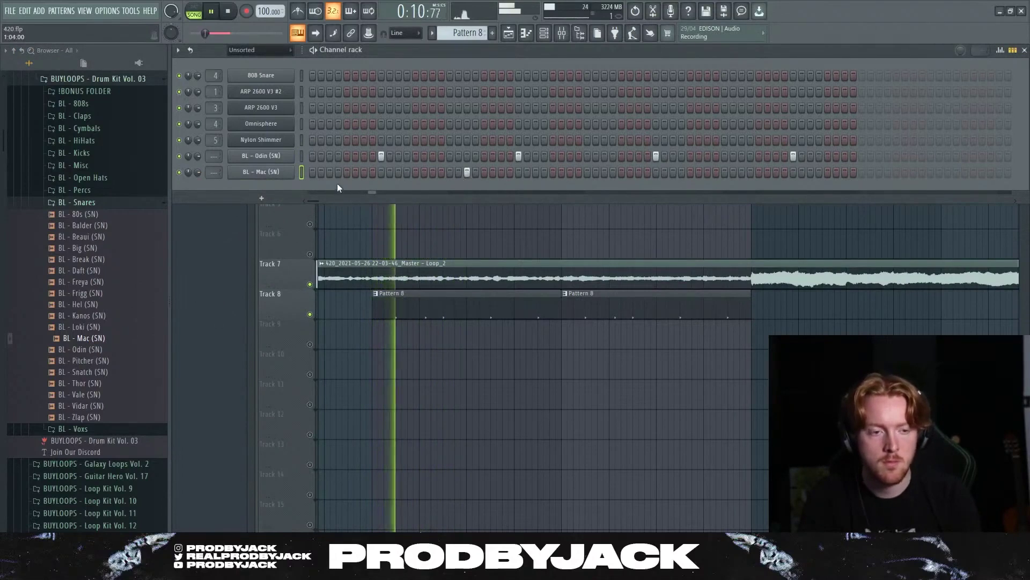
click(485, 172)
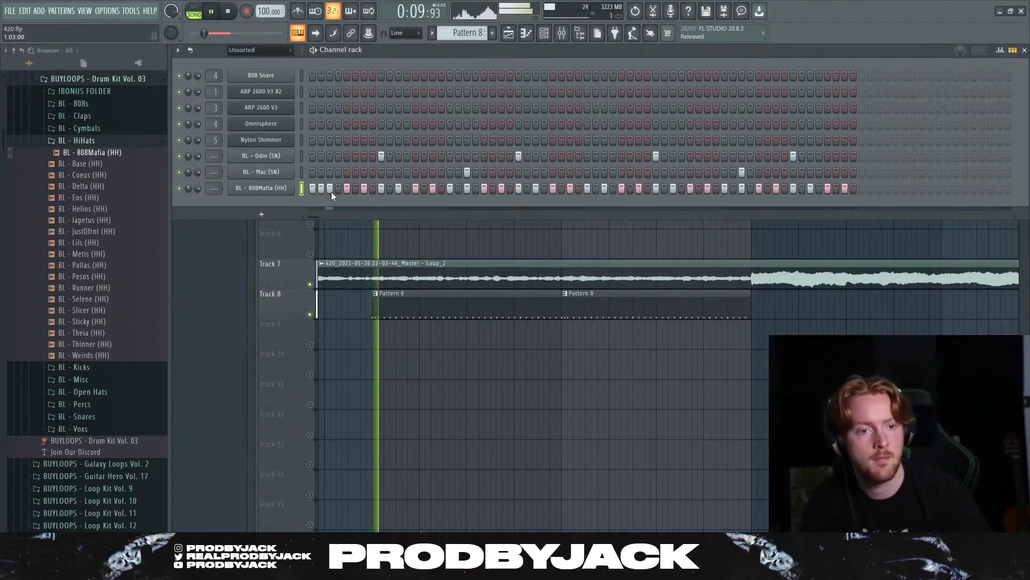
- Add extra BL - 808Mafia (HH) hi-hat hits on steps 18, 34 and 50
click(458, 188)
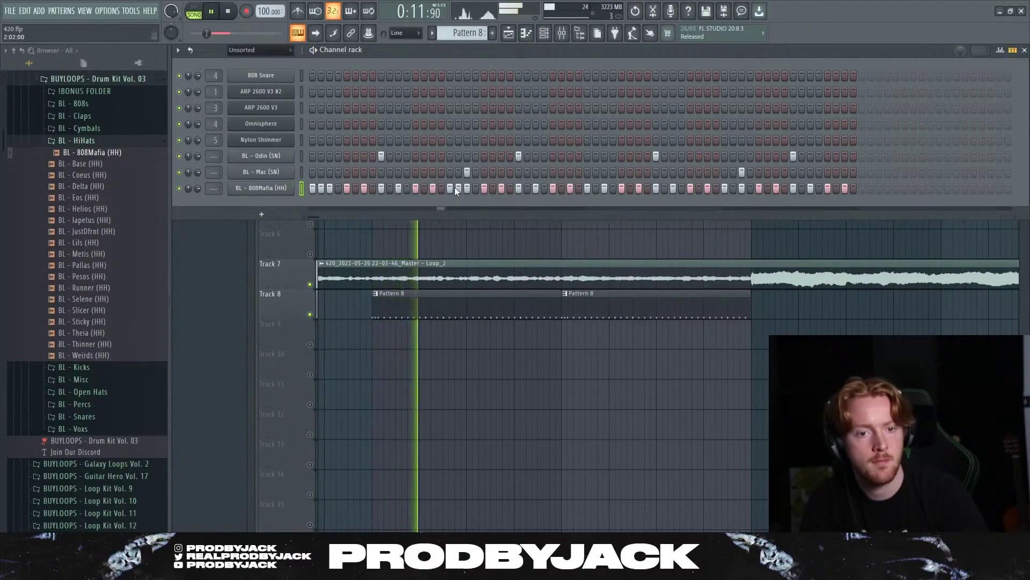
click(596, 188)
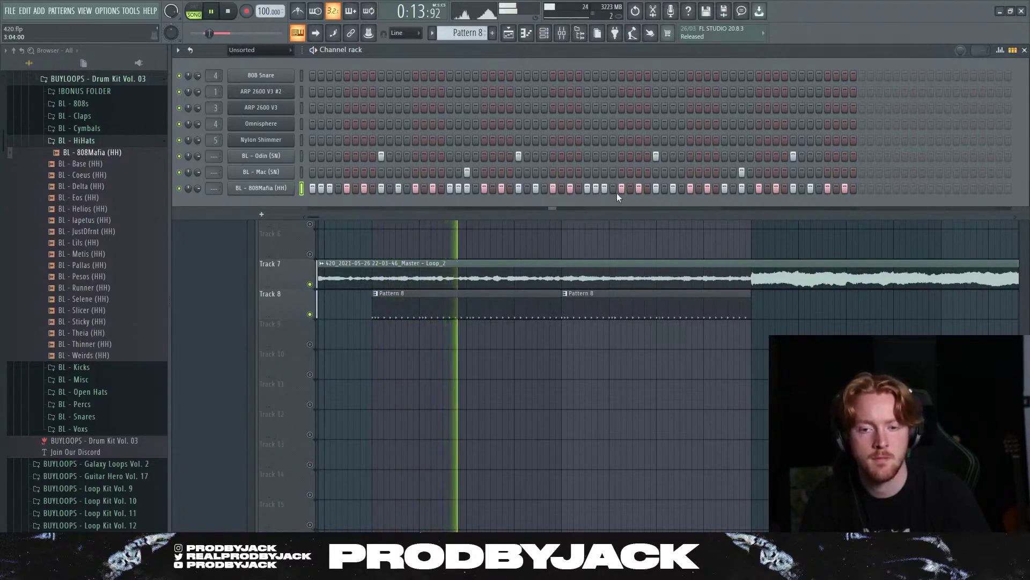
click(733, 189)
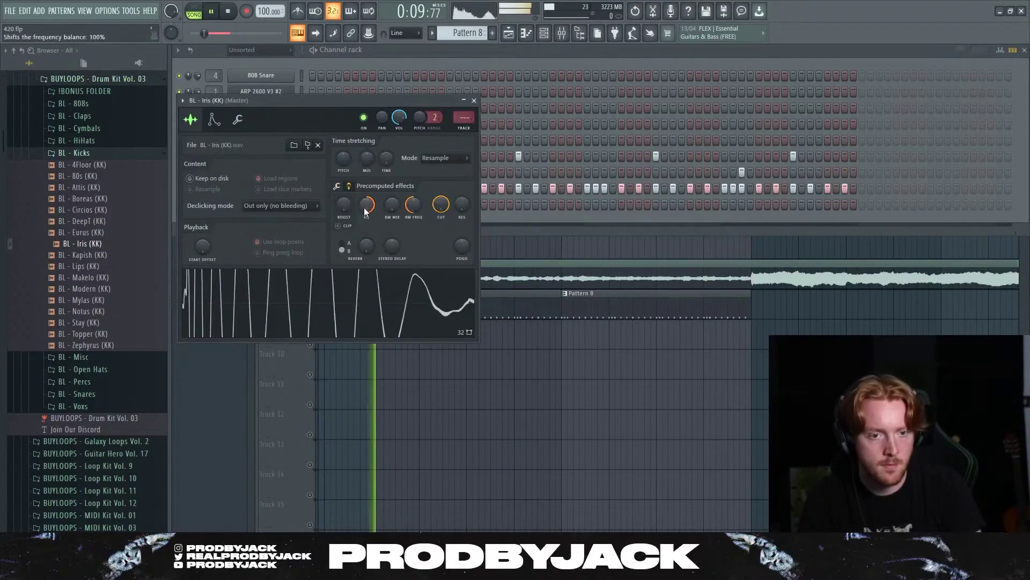
- Return to the channel rack and add BL - Iris (KK) kick hits on steps 29, 33 and 39
click(510, 34)
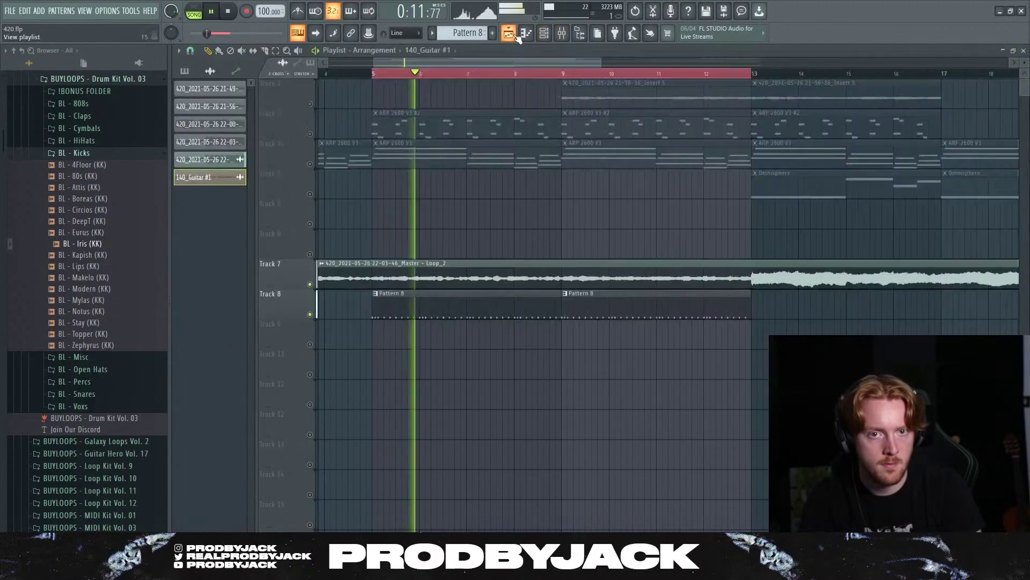
click(544, 33)
click(553, 204)
click(587, 204)
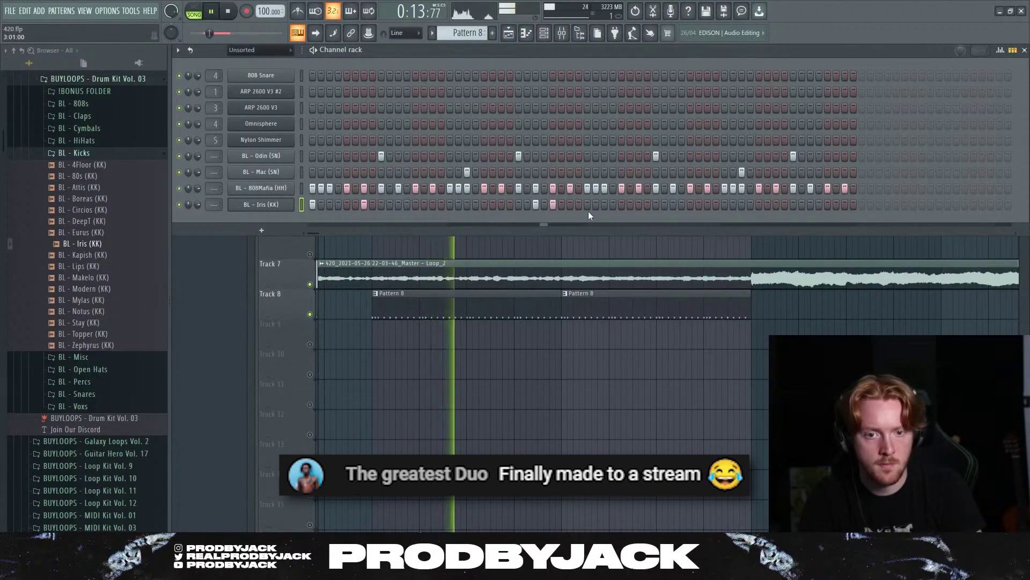
click(639, 205)
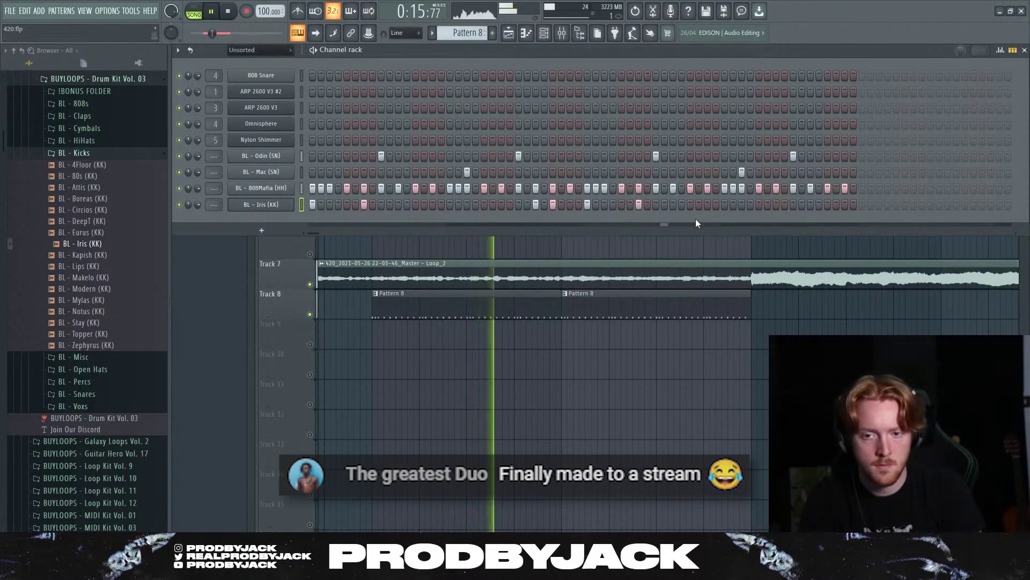
click(741, 205)
click(750, 204)
right_click(750, 205)
right_click(742, 205)
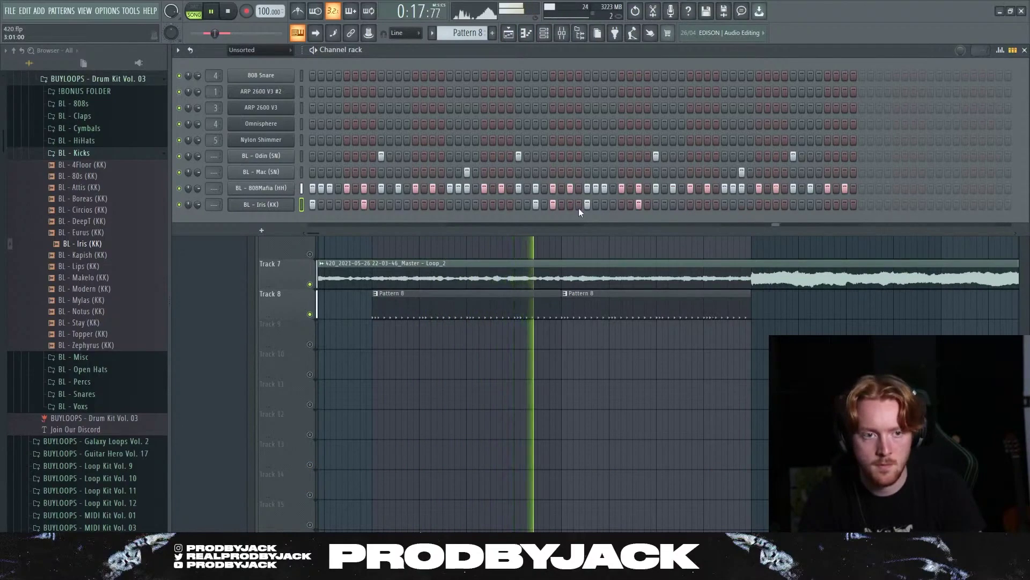
- Increase the fade-out of the BL - 808Mafia (HH) hi-hat sample and set its time shift to 0:02
click(274, 189)
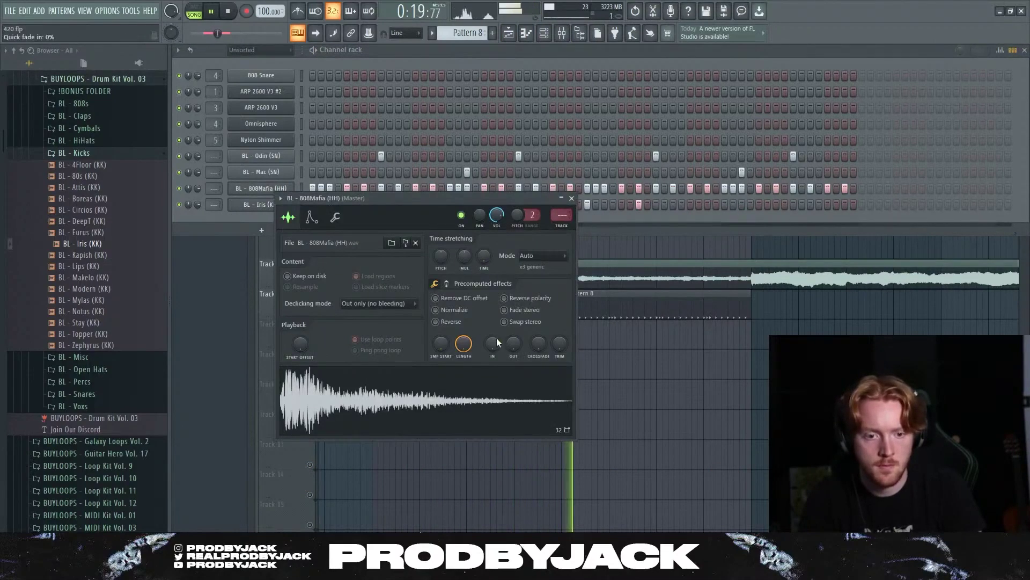
drag(514, 344, 513, 317)
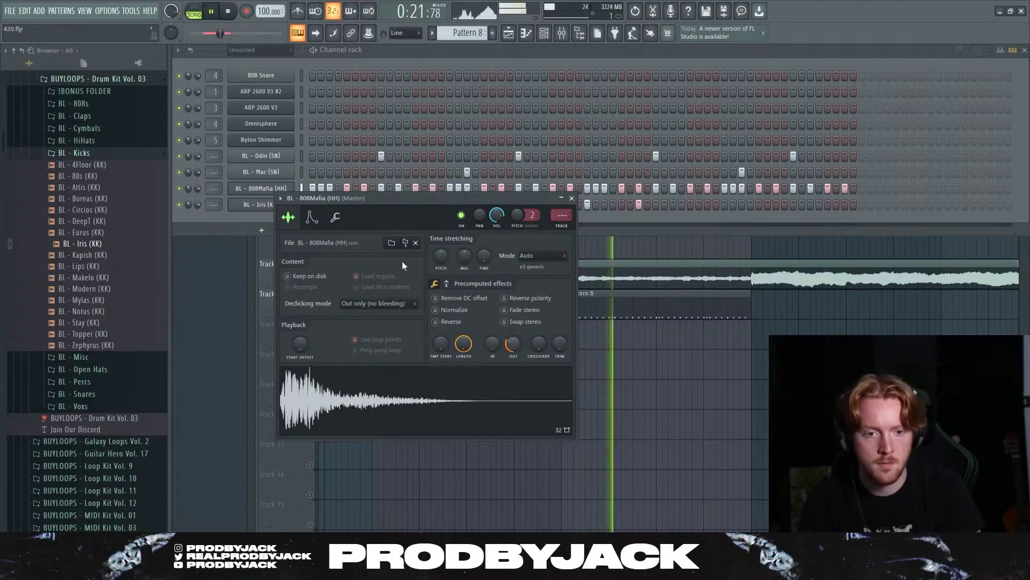
click(335, 217)
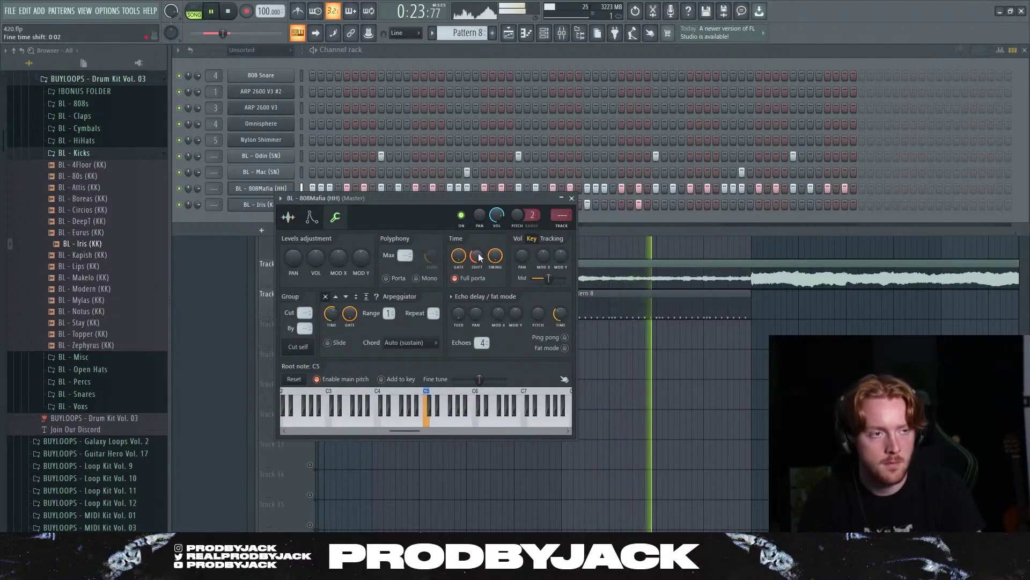
click(571, 198)
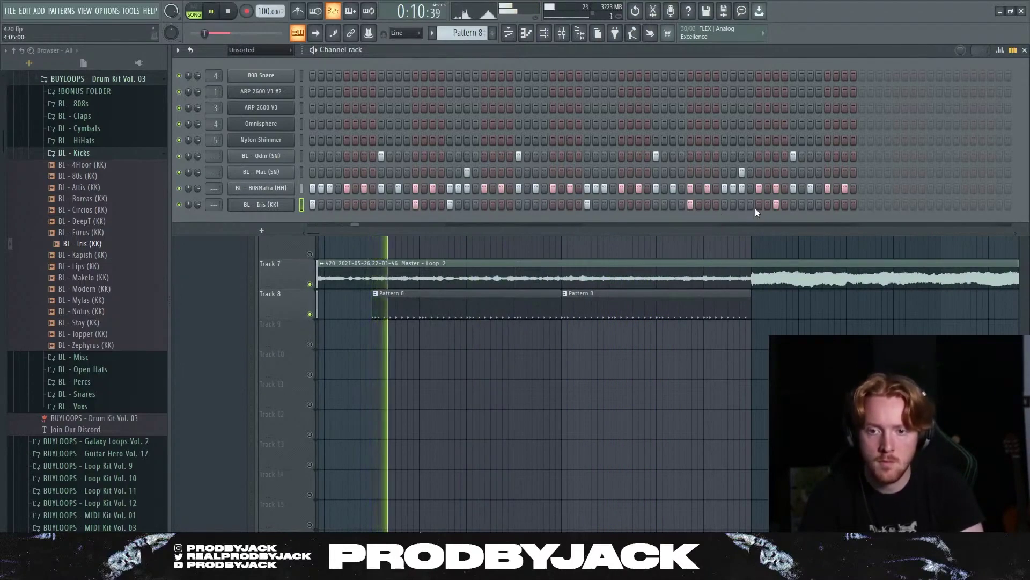
- Add a BL - Iris (KK) kick hit on step 49, remove the one on step 55, and stop playback
click(725, 205)
right_click(776, 205)
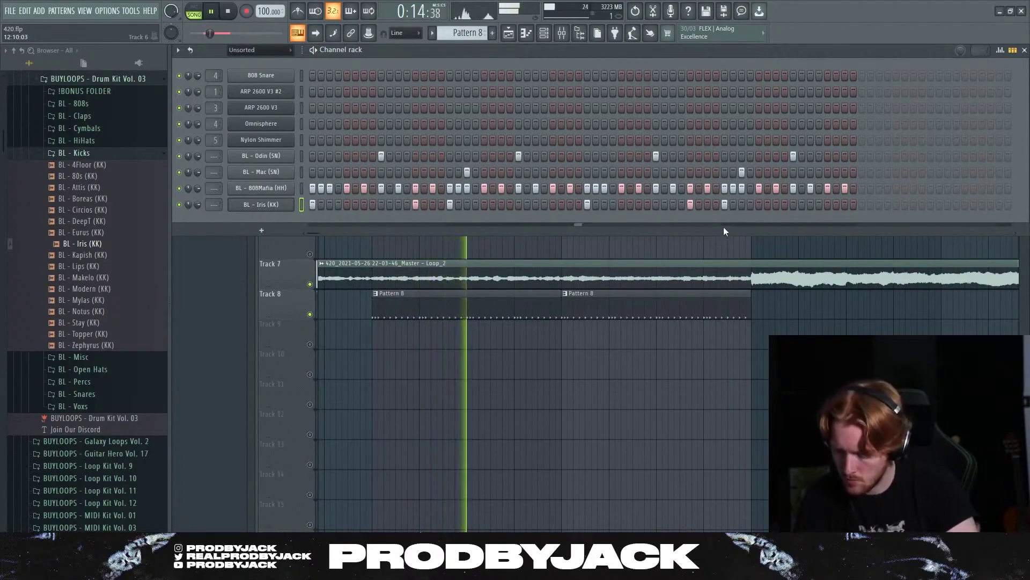
key(space)
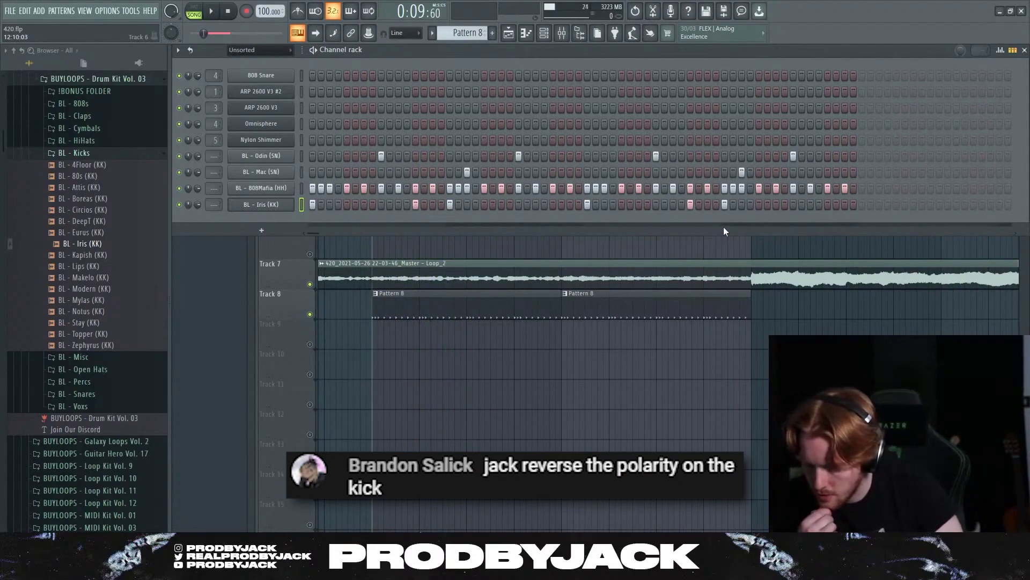
- Reverse the polarity of the BL - Iris (KK) kick sample
click(268, 204)
click(411, 204)
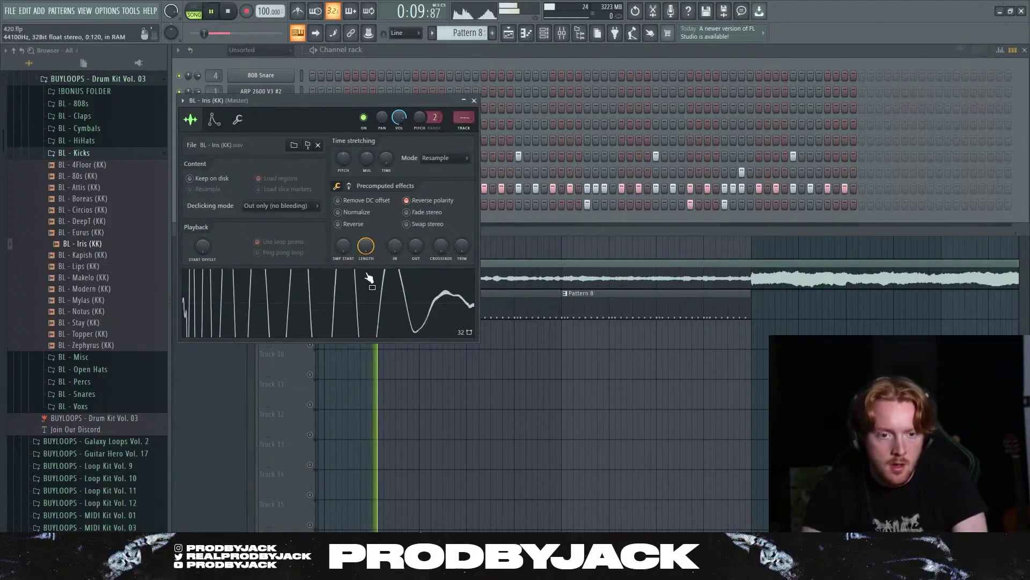
click(408, 212)
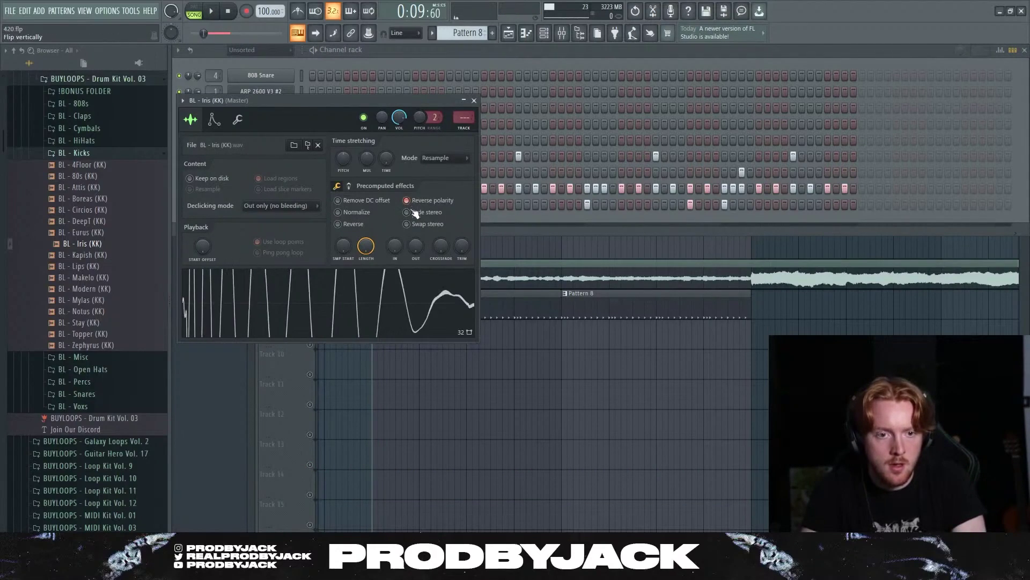
- Delete the duplicate BL - Iris (KK) #2 audio clip from the channel rack
key(F5)
click(544, 36)
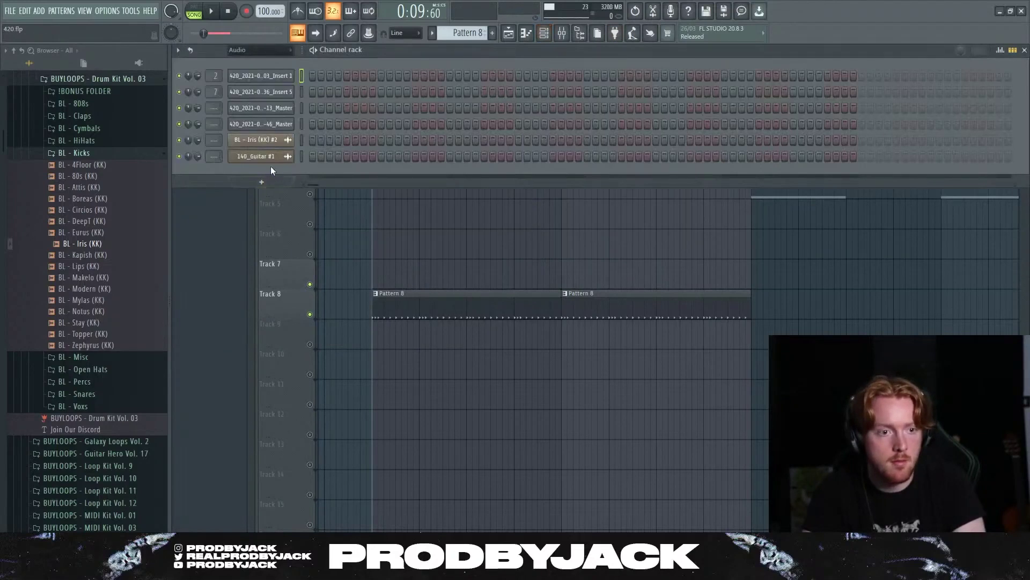
right_click(279, 140)
click(331, 253)
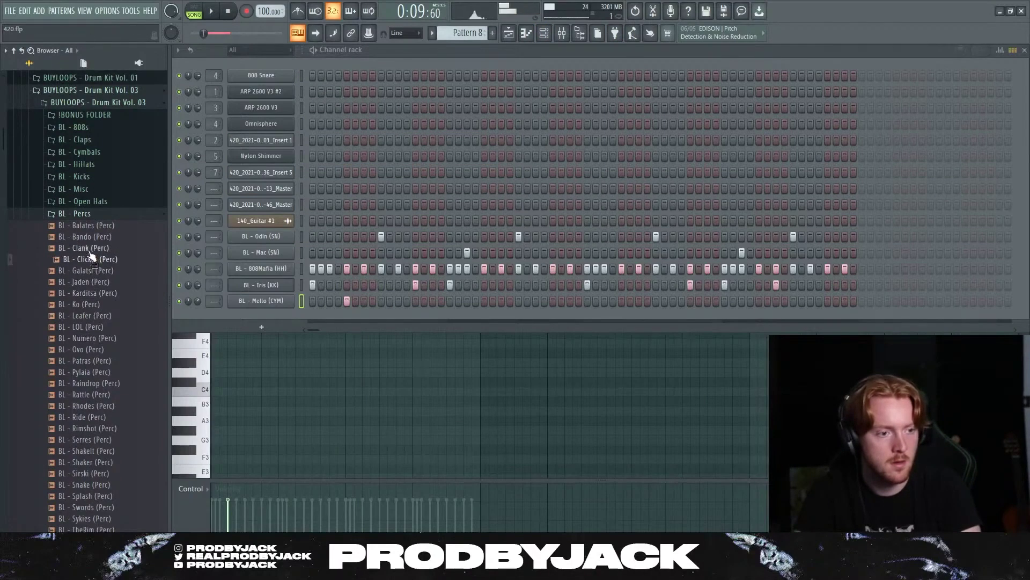
- Audition percussion samples from the BL - Percs folder and add BL - Volos (Perc) as a new channel in the rack
scroll(97, 409, down, 4)
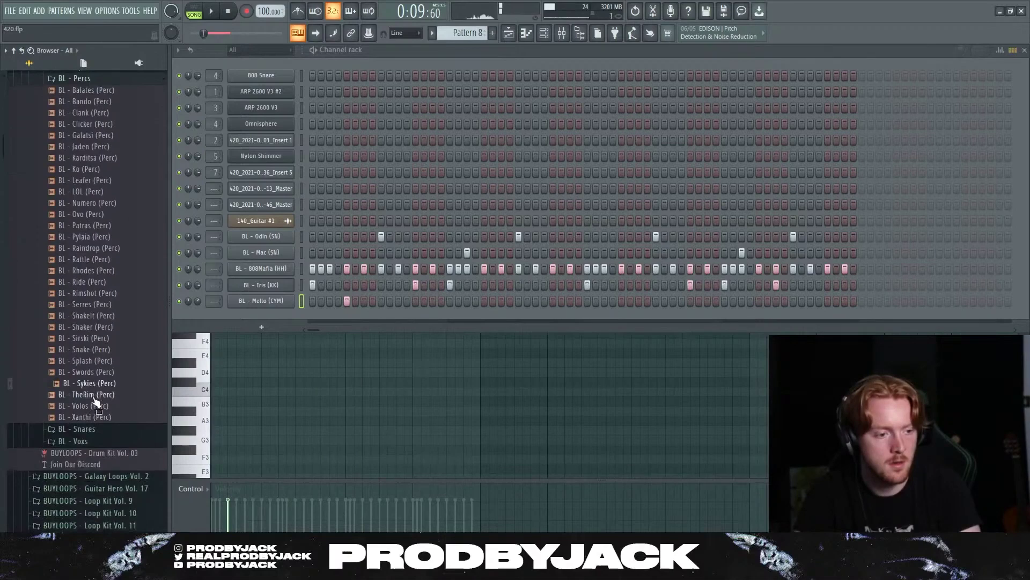
click(94, 384)
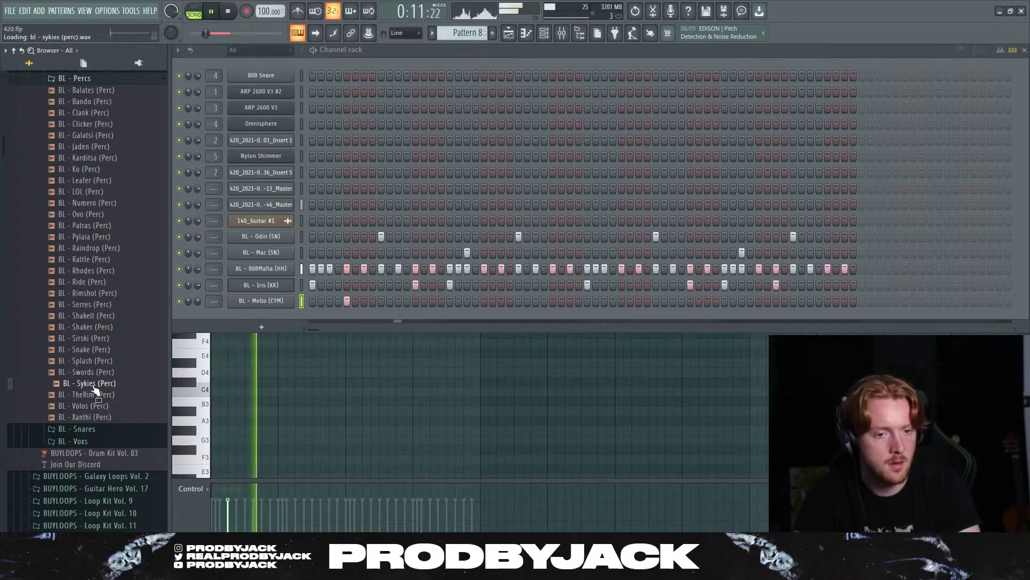
click(94, 405)
key(space)
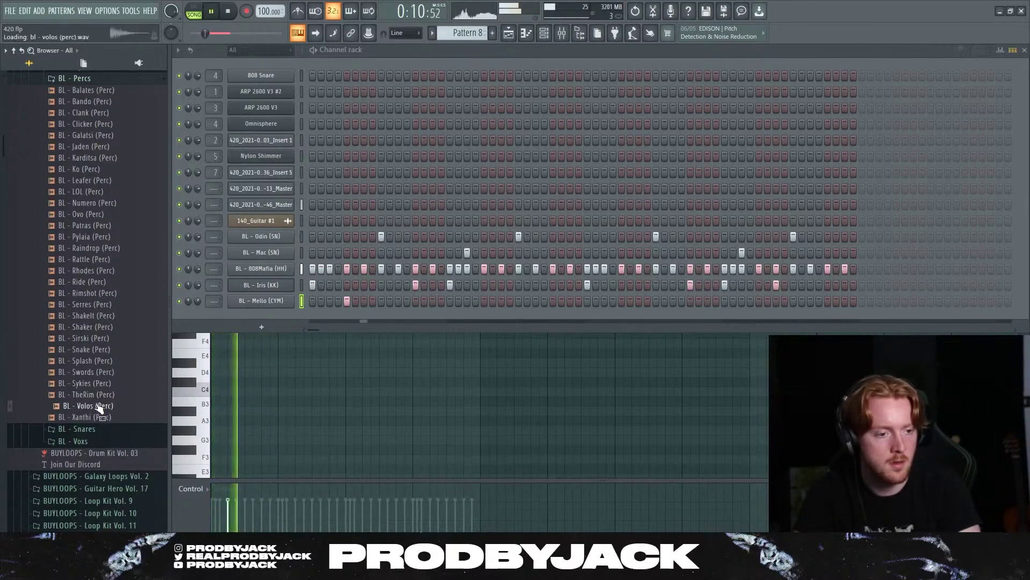
drag(186, 350, 300, 318)
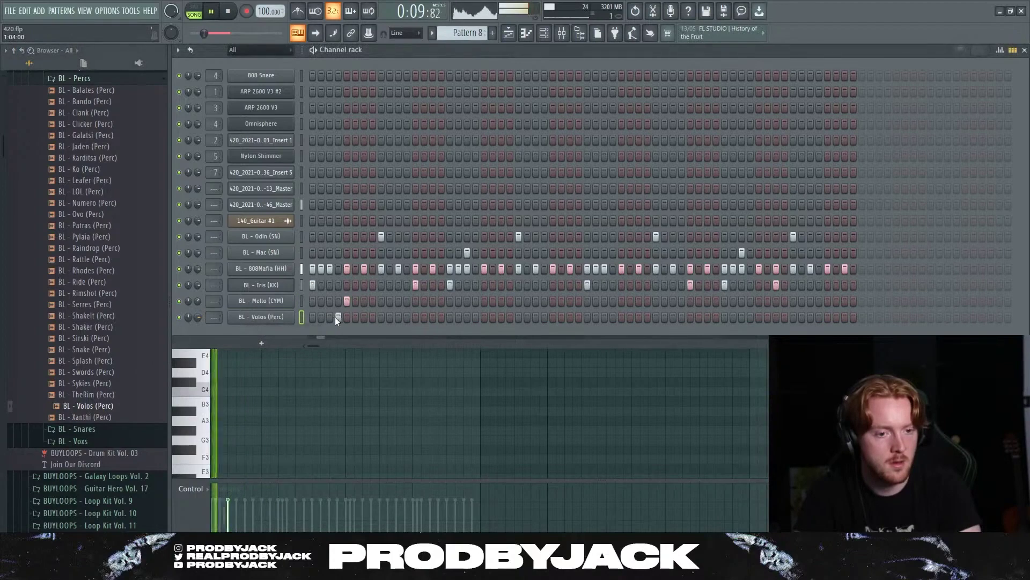
- Try out positions for the BL - Volos (Perc) hit during playback and keep hits on steps 31 and 63
click(329, 318)
click(330, 318)
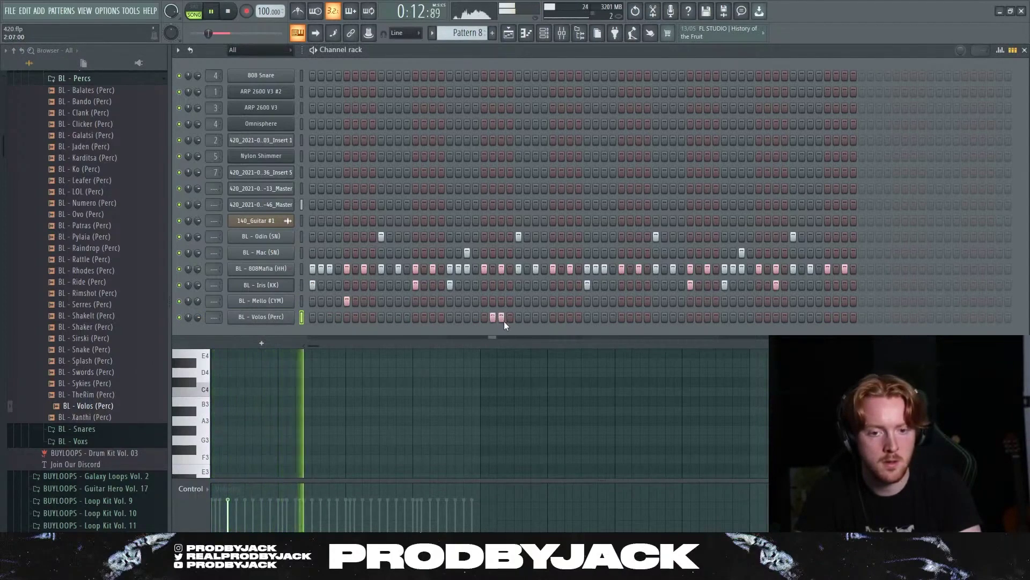
click(570, 317)
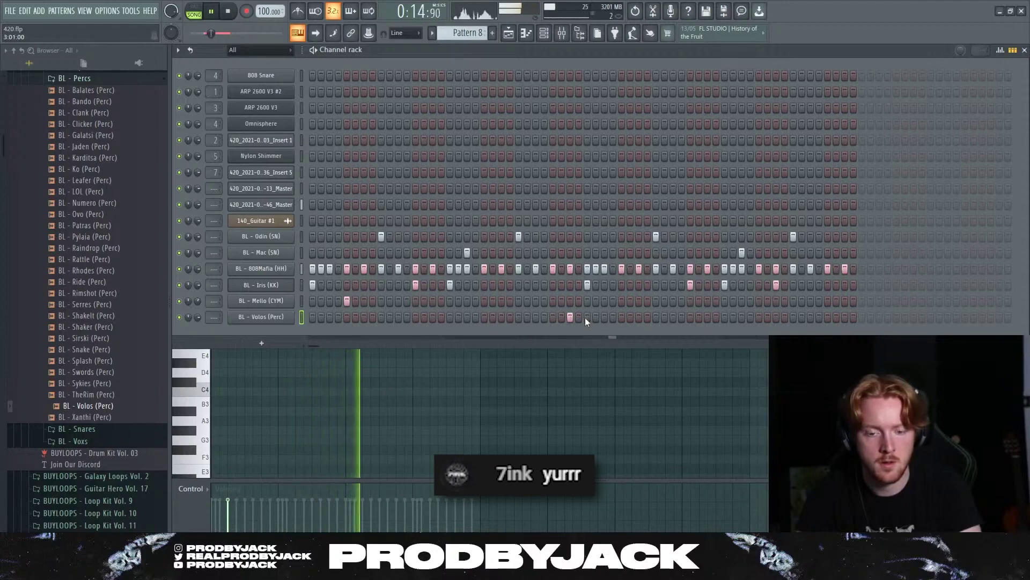
click(844, 317)
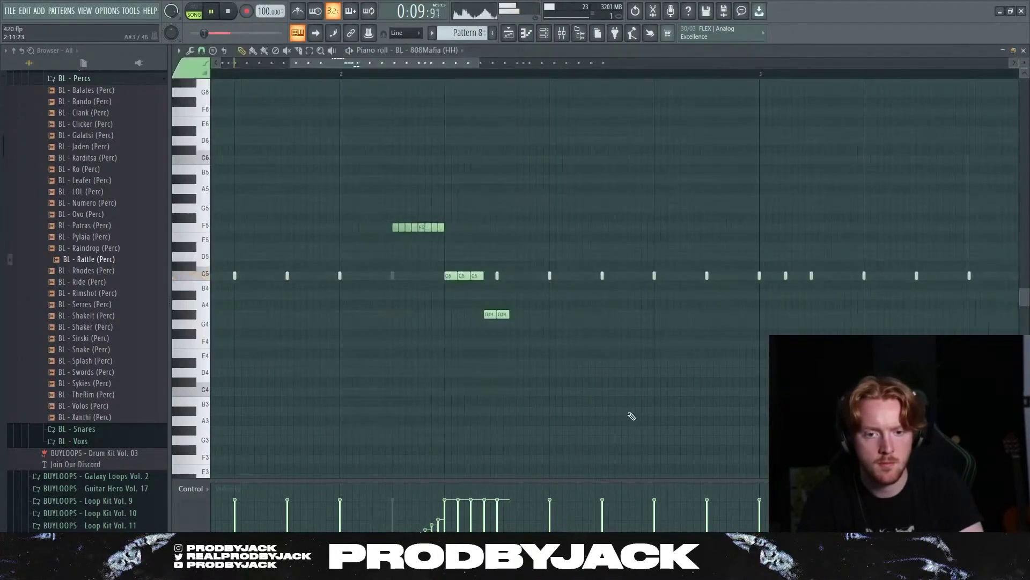
- Rework the G#4 notes of the BL - 808Mafia (HH) hi-hat roll in bar 2, trying different note lengths and spacings during playback
scroll(409, 313, down, 2)
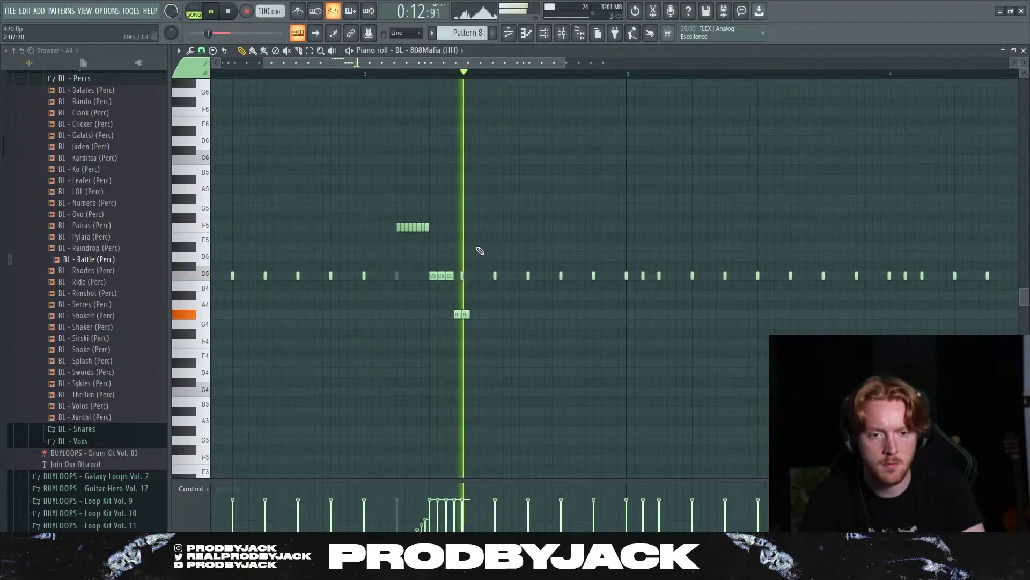
key(space)
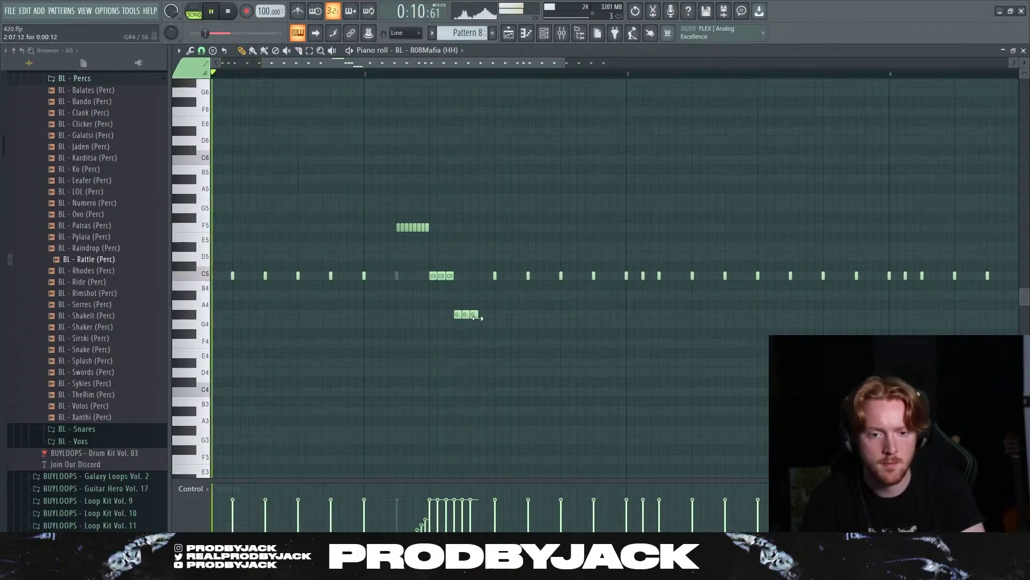
click(479, 315)
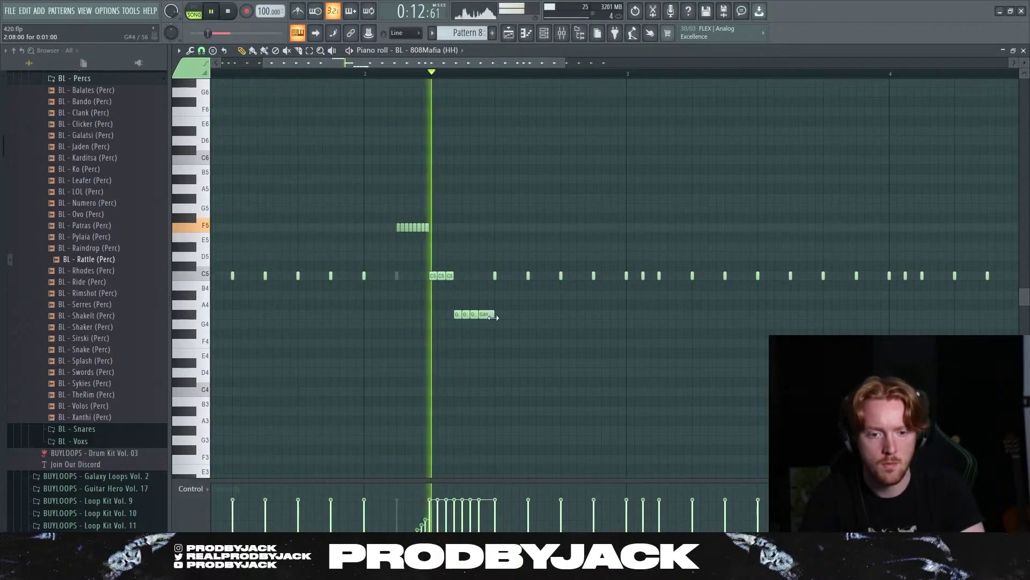
right_click(487, 316)
key(space)
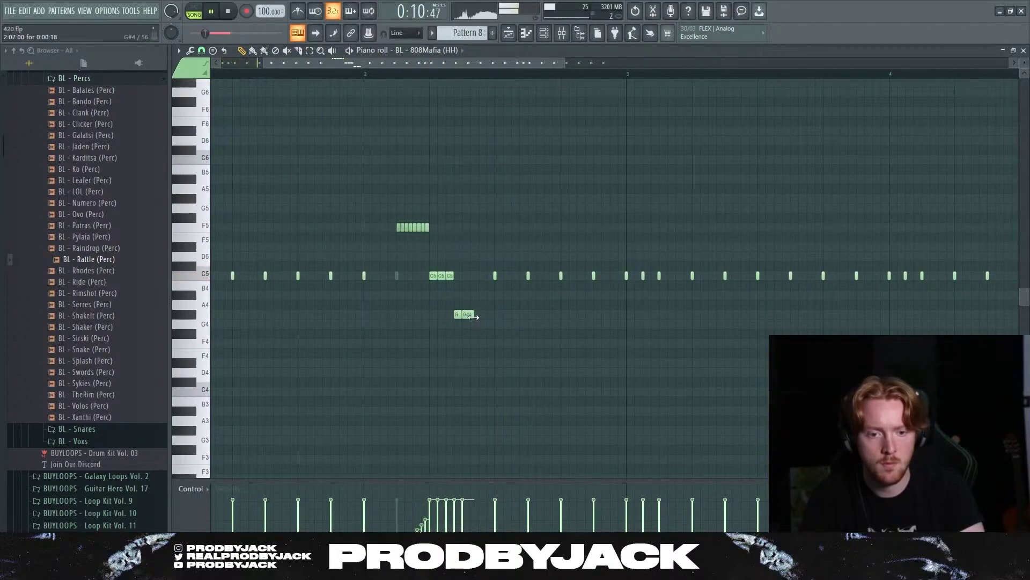
drag(474, 317, 493, 318)
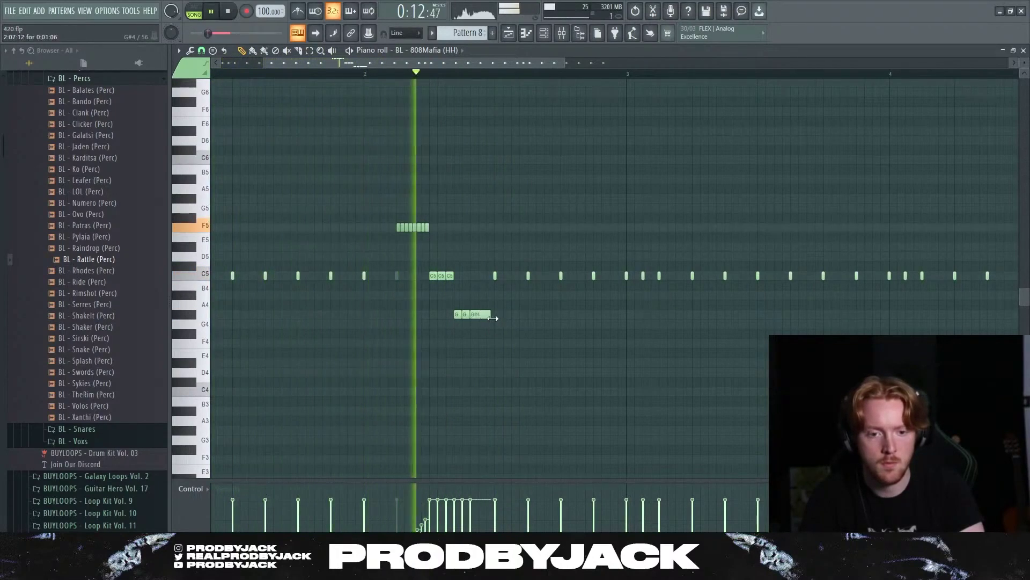
key(space)
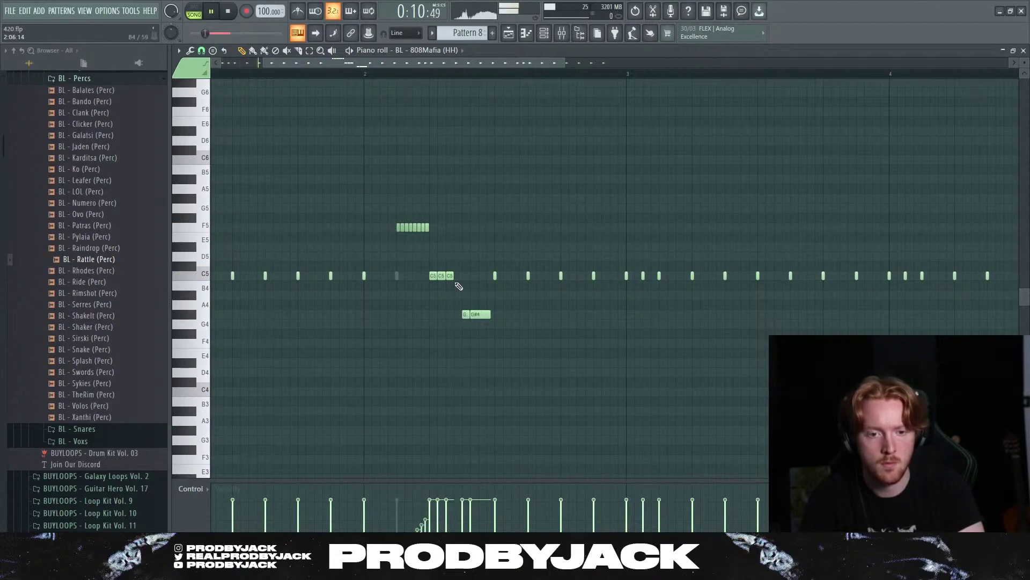
drag(489, 314, 478, 315)
click(490, 315)
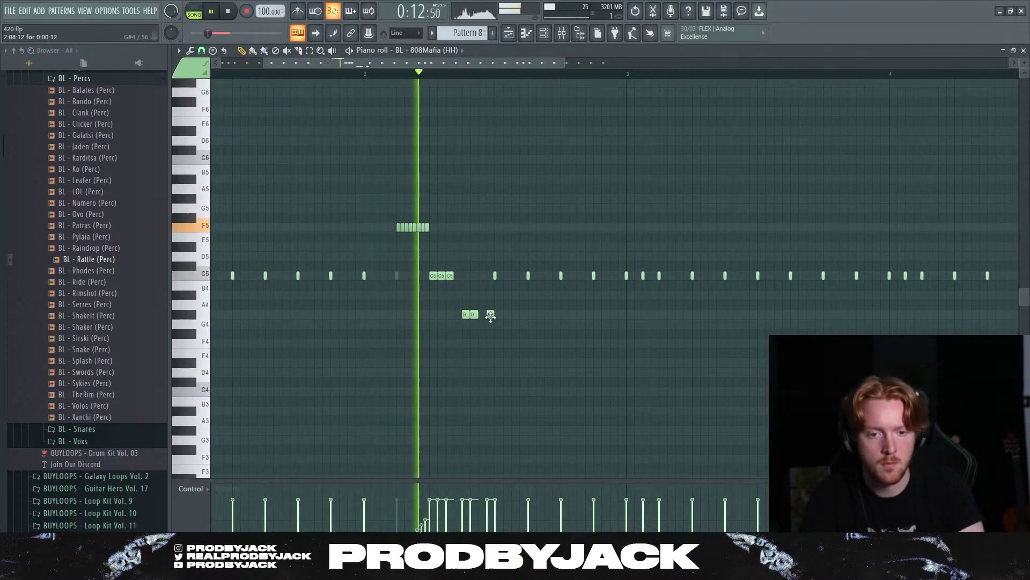
- Lengthen the hi-hat's C5 note at 2:09 to two steps and add a two-step F4 note at 2:11
ctrl+scroll(429, 316, down, 2)
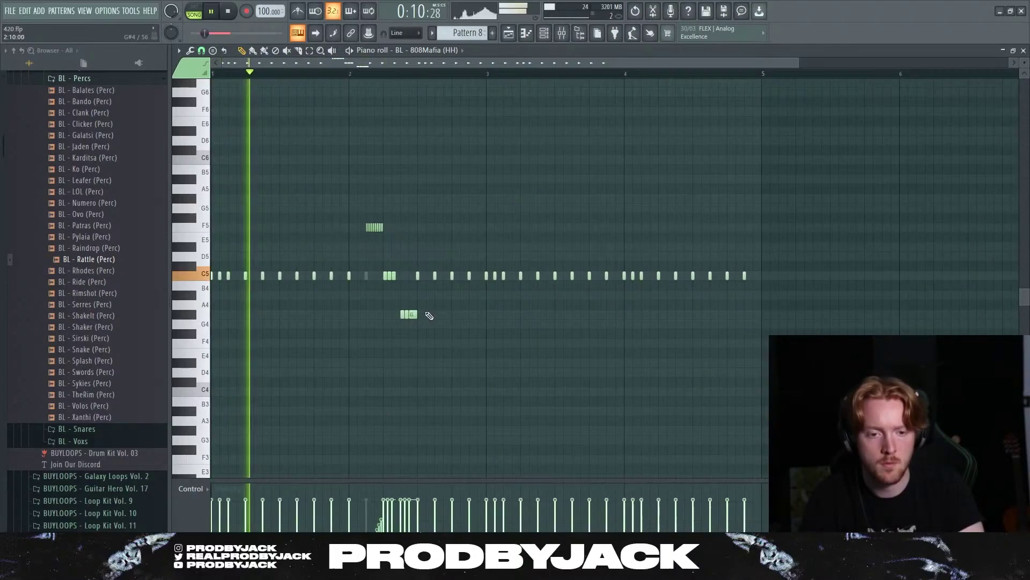
ctrl+scroll(430, 316, up, 2)
mouse_move(418, 281)
mouse_down()
mouse_move(473, 284)
mouse_move(438, 285)
mouse_up()
key(space)
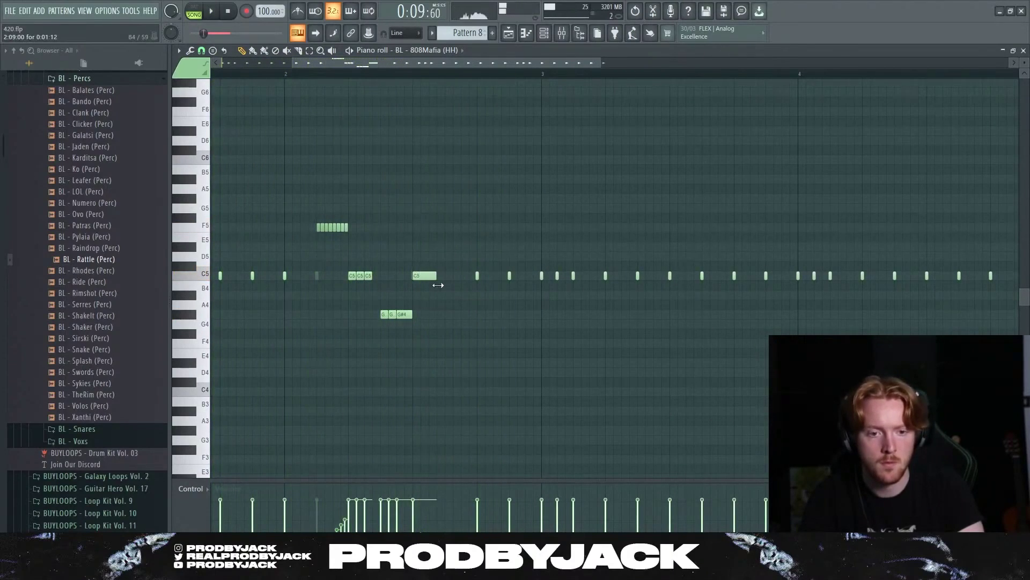
drag(442, 332, 444, 352)
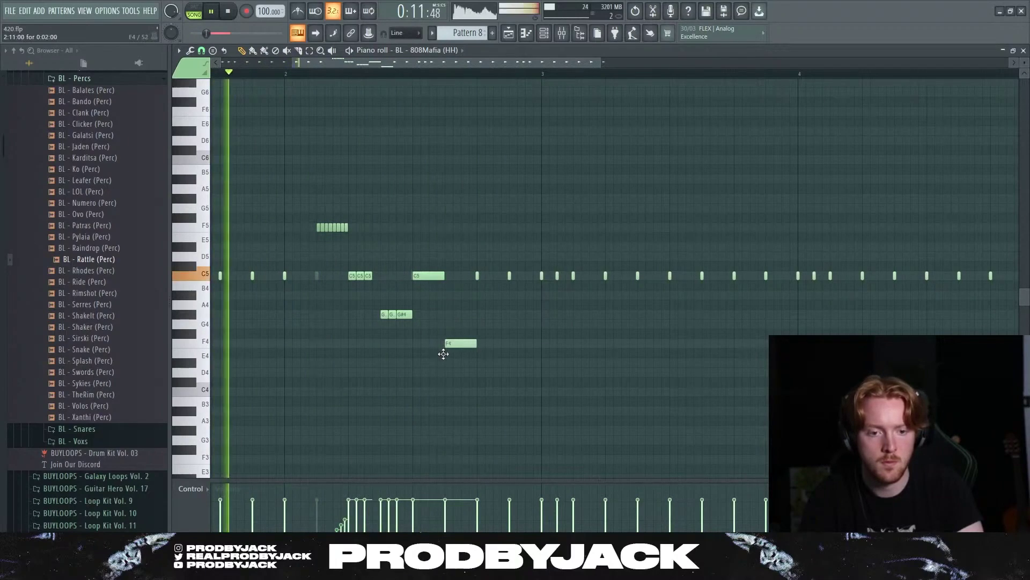
- Replace the hi-hat notes in bars 3 and 4 with a copy of the connected bars 1–2 pattern, and return to the channel rack
ctrl+scroll(444, 352, down, 2)
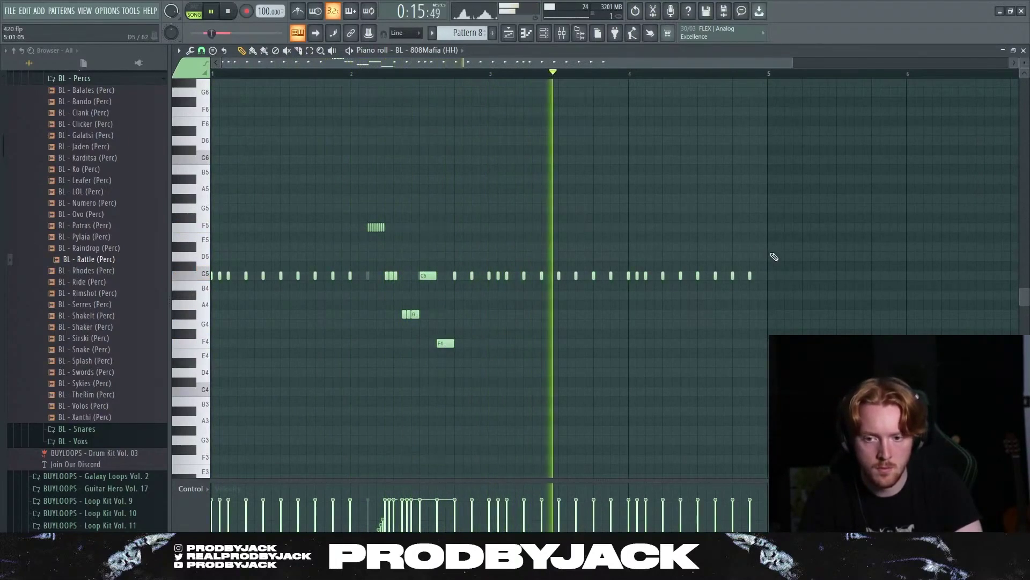
key(space)
ctrl+drag(787, 253, 494, 294)
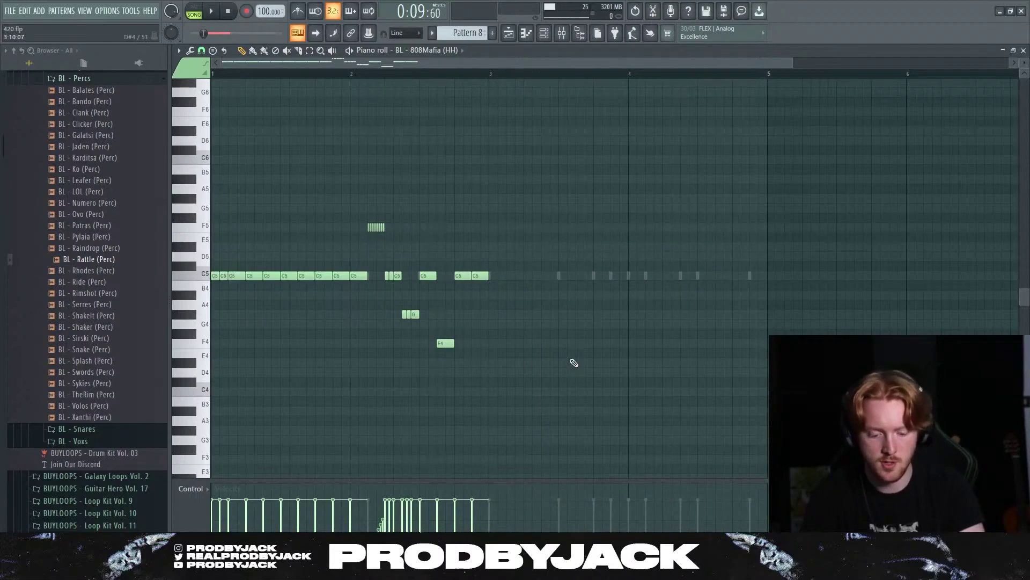
key(F7)
key(F6)
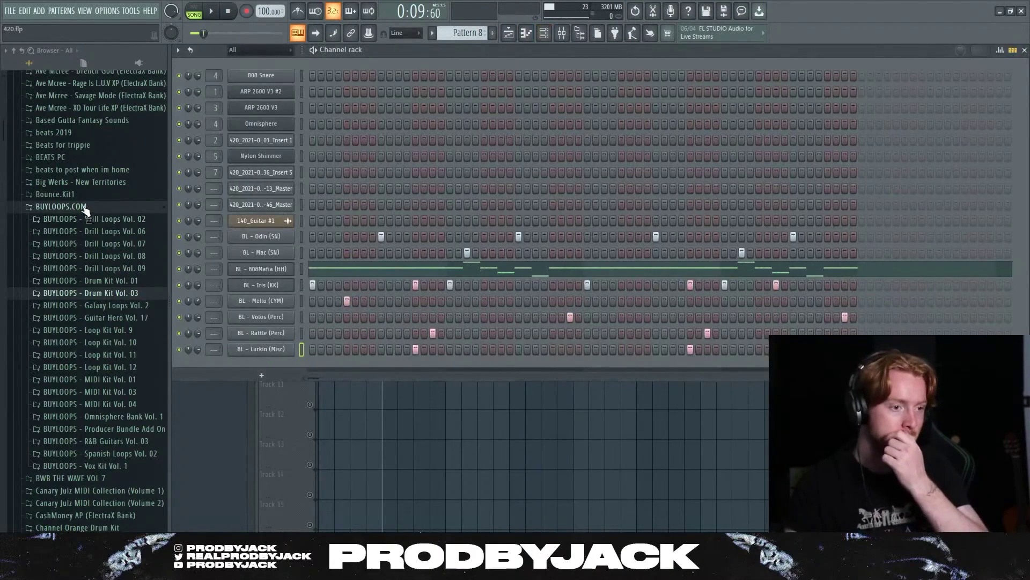
- Browse to the THEDRUMCOLLECTION (pre-order) folder inside the unreleased folder of prodbyjack kits
scroll(86, 209, up, 20)
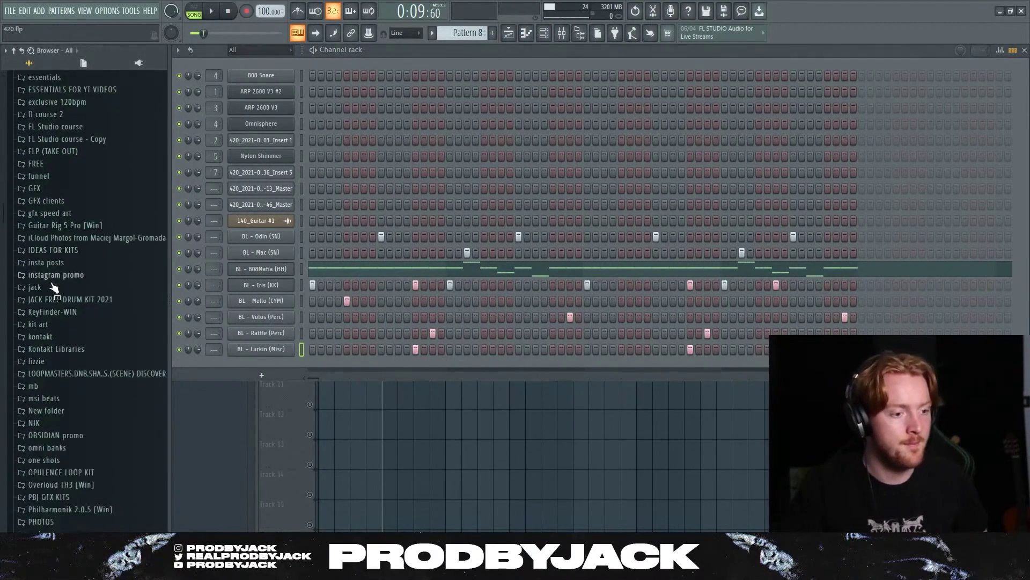
scroll(59, 300, down, 8)
click(63, 240)
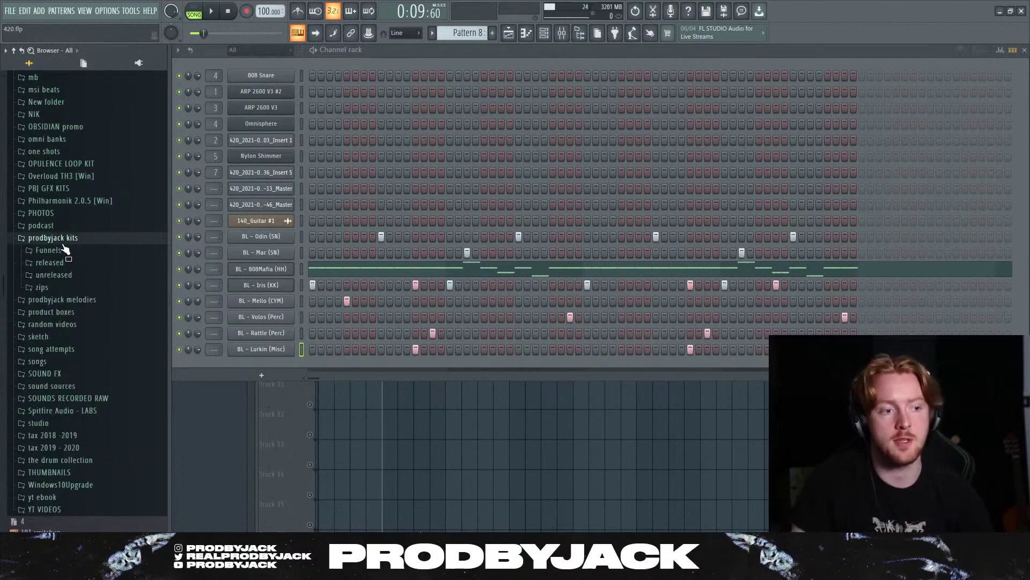
click(59, 276)
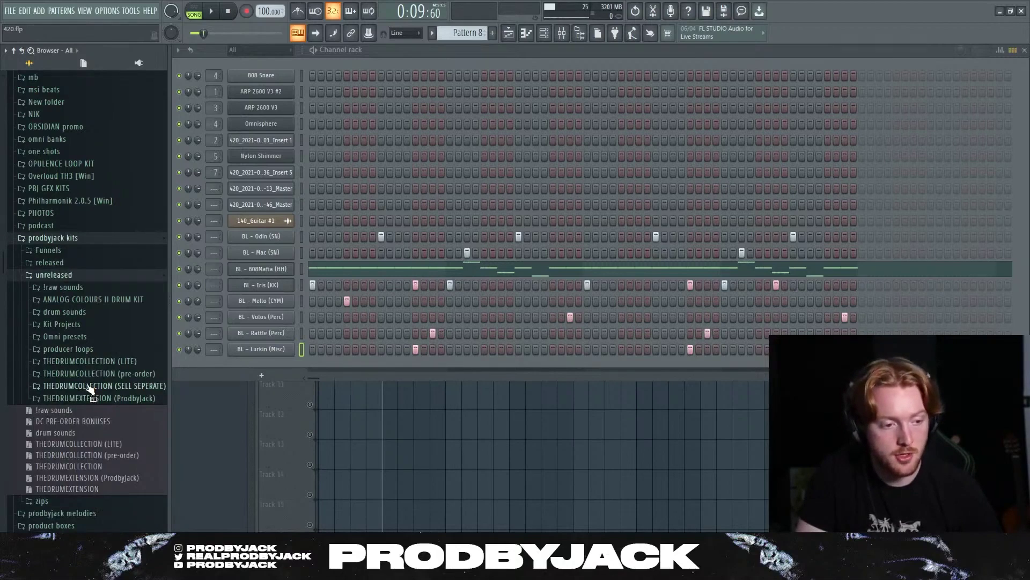
click(93, 374)
scroll(83, 376, down, 2)
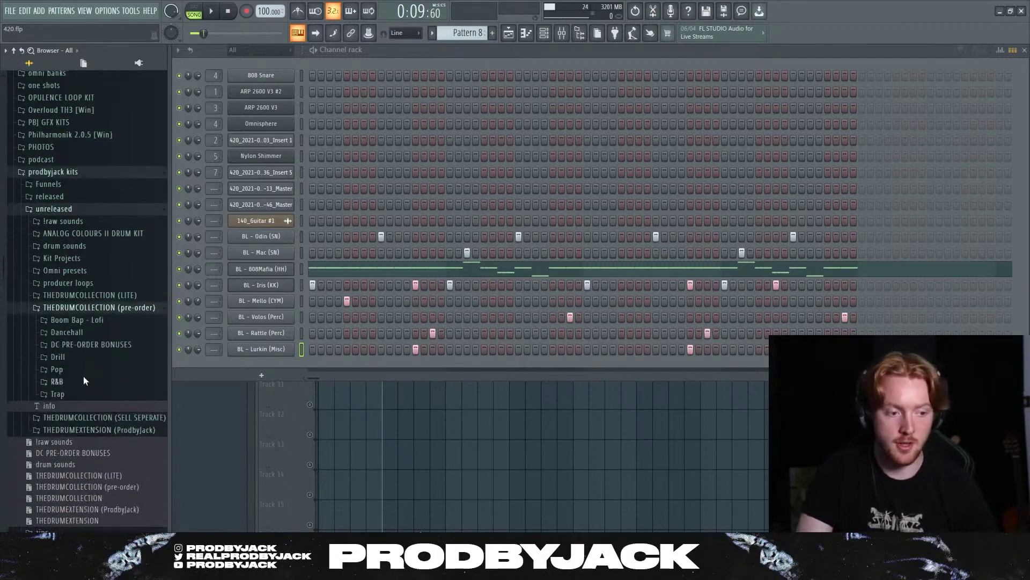
- Add the Deep Bass (dancehall) sample from the Dancehall 808 folder as a new channel
click(84, 331)
click(80, 346)
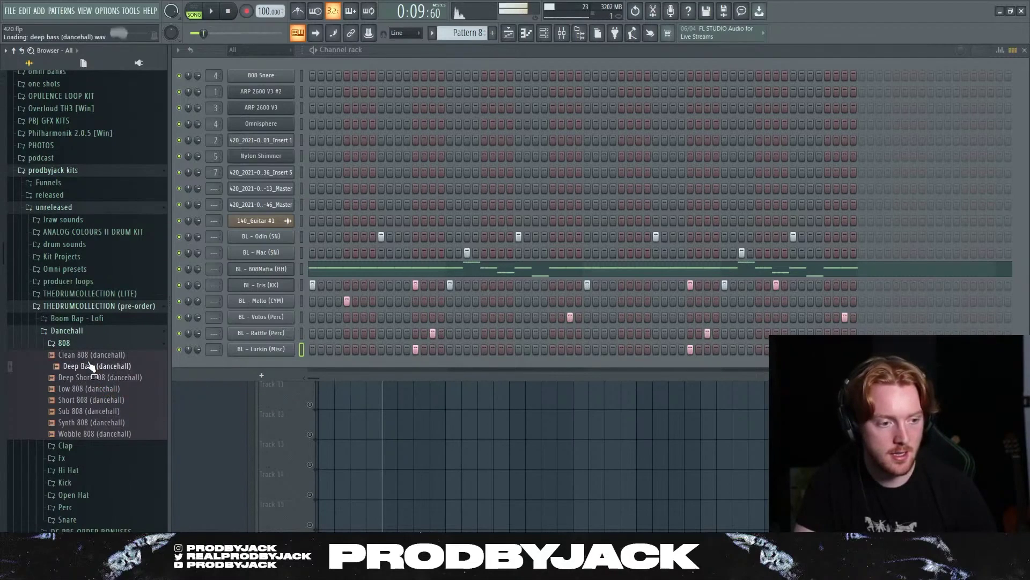
drag(230, 363, 231, 365)
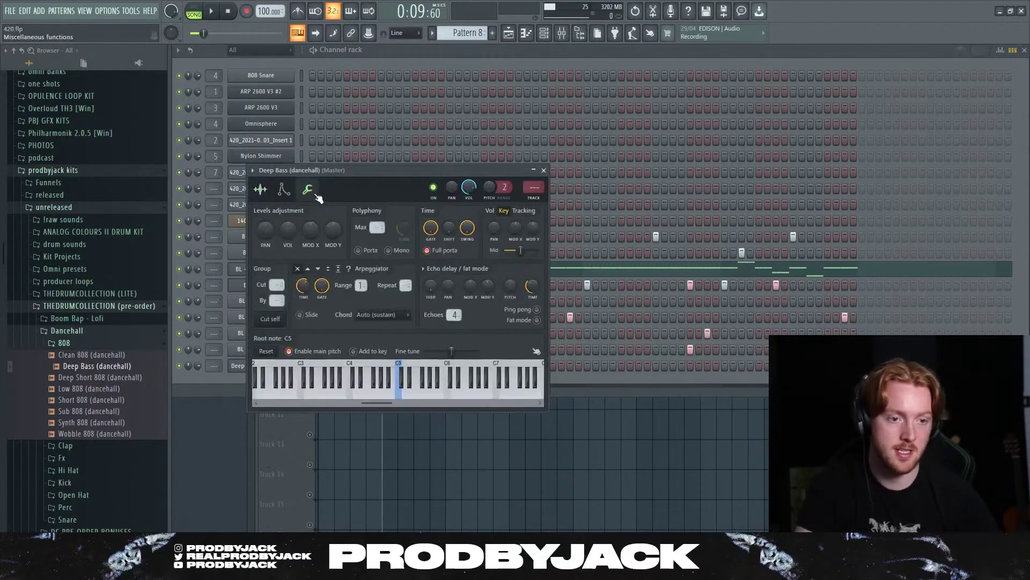
- Enable the Deep Bass (dancehall) volume envelope with hold time 100%, open its sample in the audio editor, and return to the channel rack
click(283, 189)
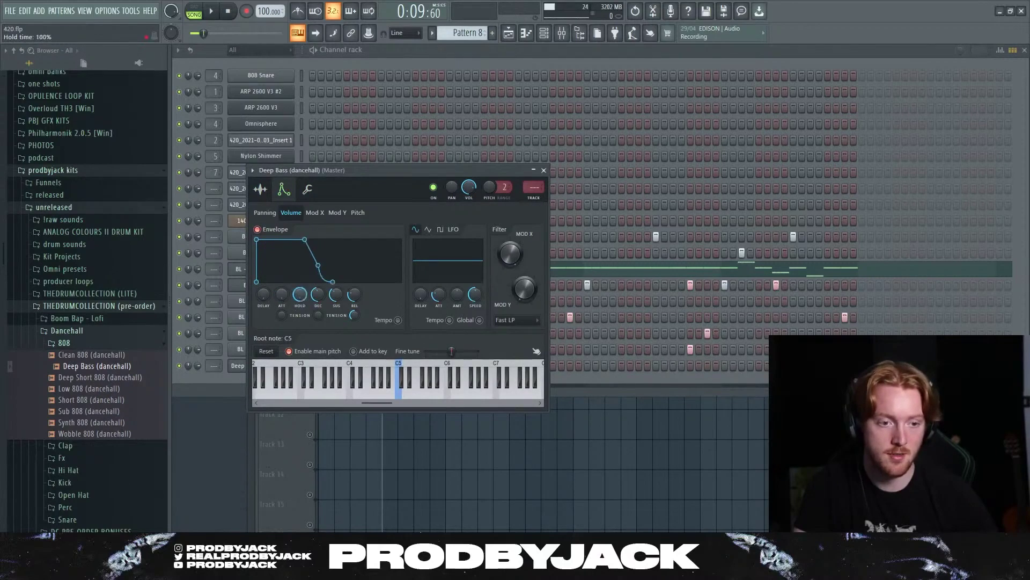
click(260, 189)
right_click(334, 388)
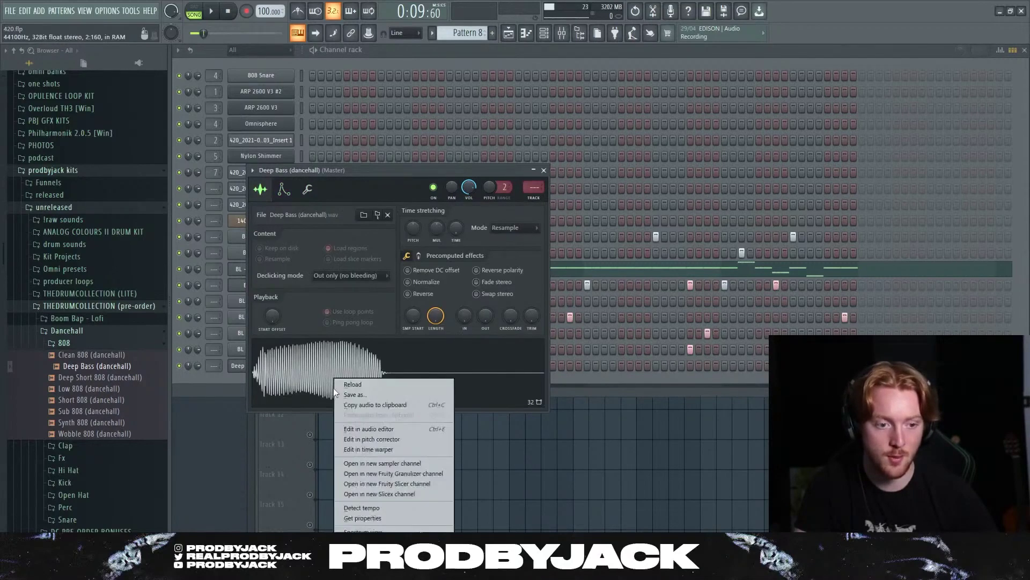
click(391, 427)
click(544, 33)
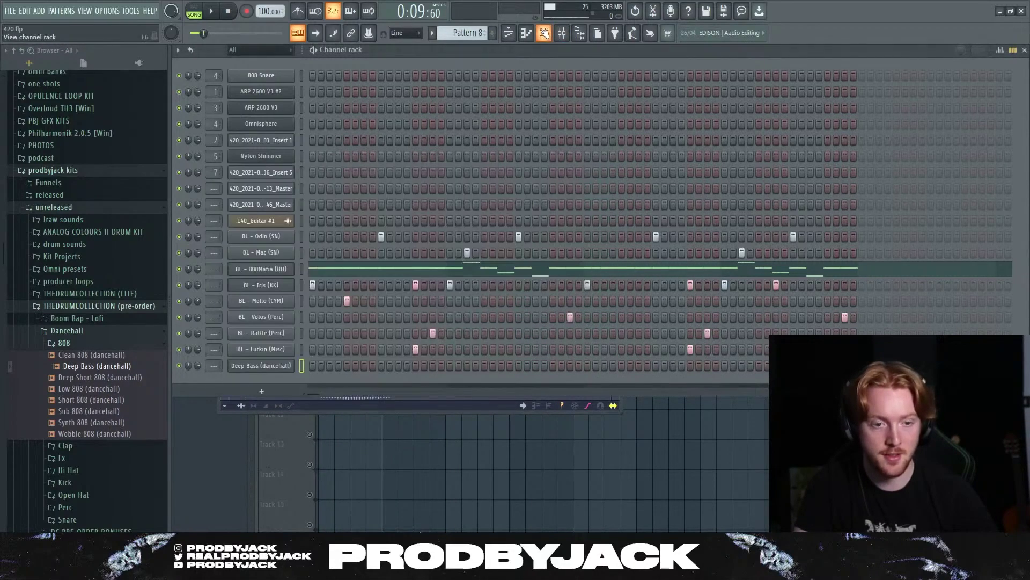
- Open the Deep Bass (dancehall) channel in the piano roll and start playback
right_click(254, 370)
click(323, 368)
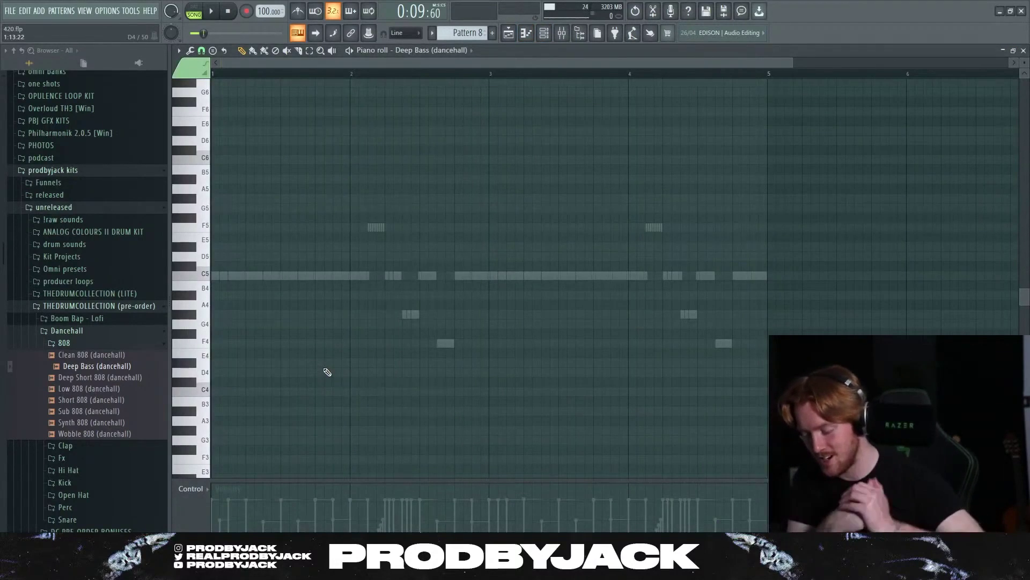
key(space)
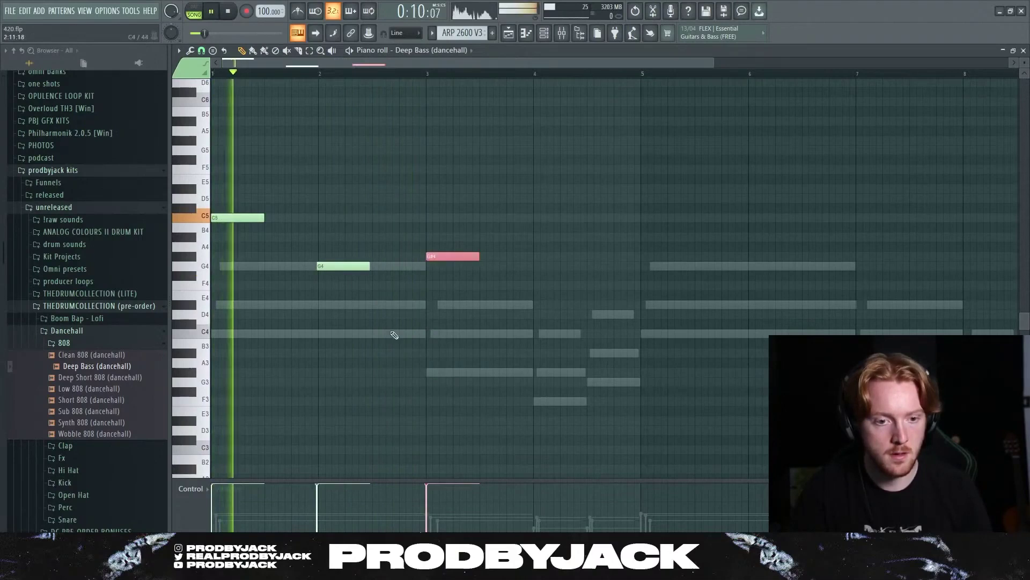
- Align the G4 bass note at bar 2 and add half-bar F4 and G4 notes filling bar 4
drag(351, 267, 354, 267)
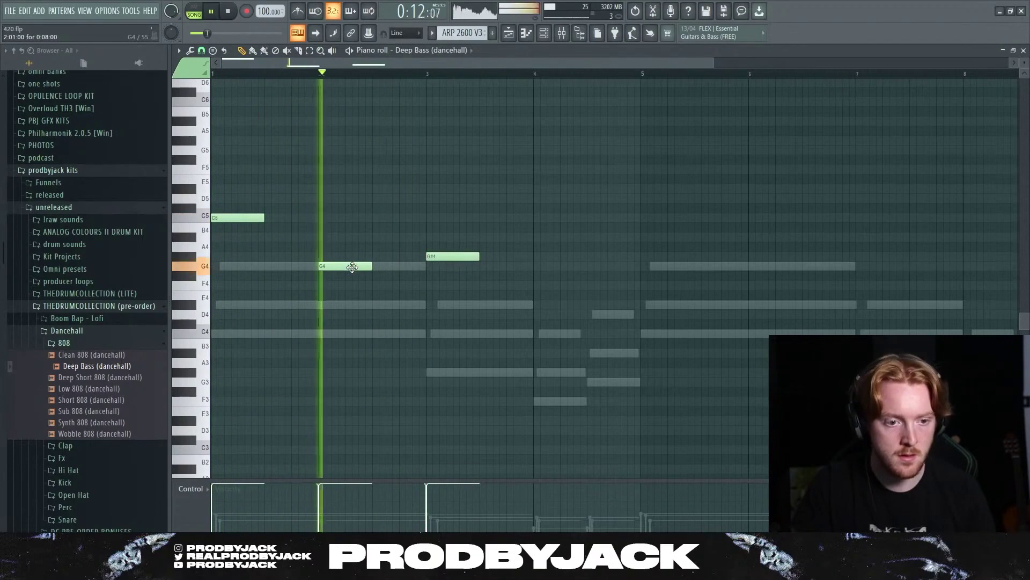
scroll(414, 294, down, 2)
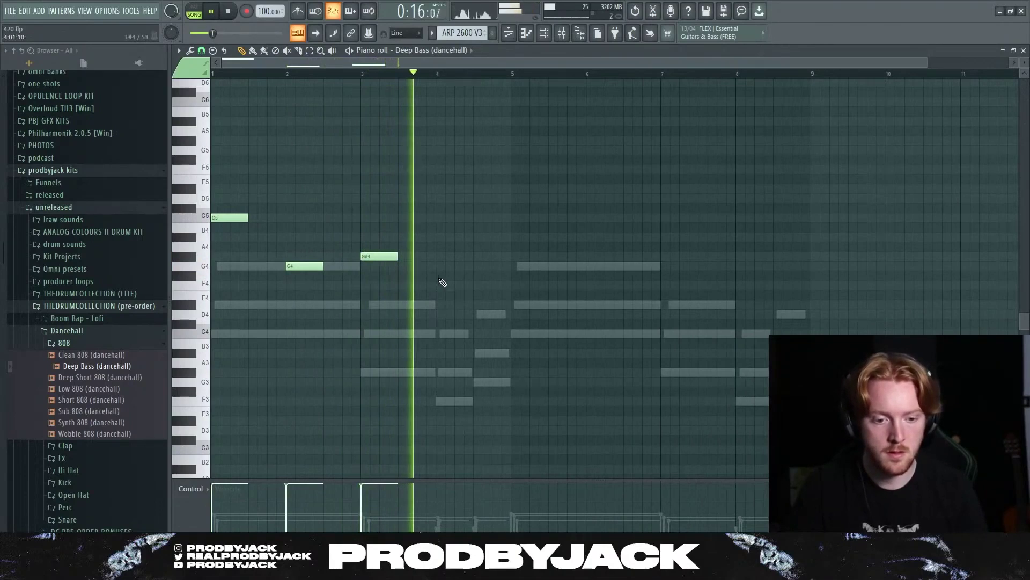
click(437, 402)
key(space)
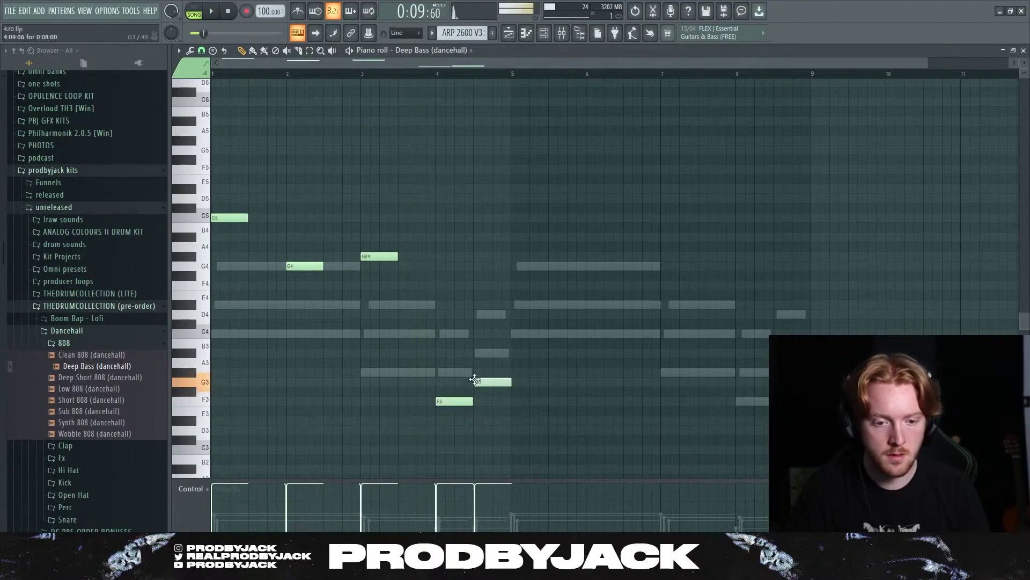
key(ctrl+Up)
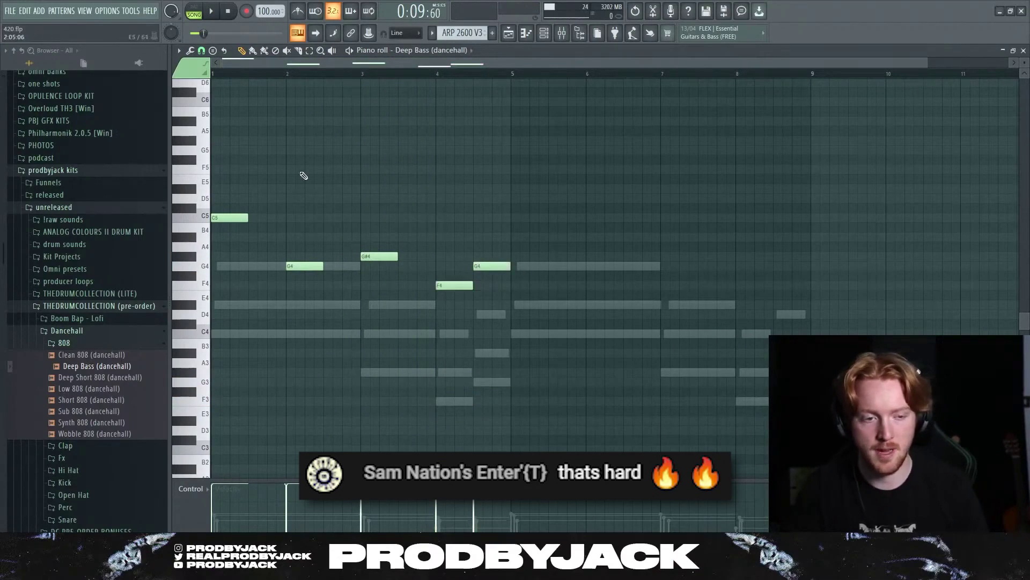
- Add a short D#5 note leading into bar 2 and a roll of G#5 and G5 notes at that bar's end
key(space)
scroll(265, 67, up, 3)
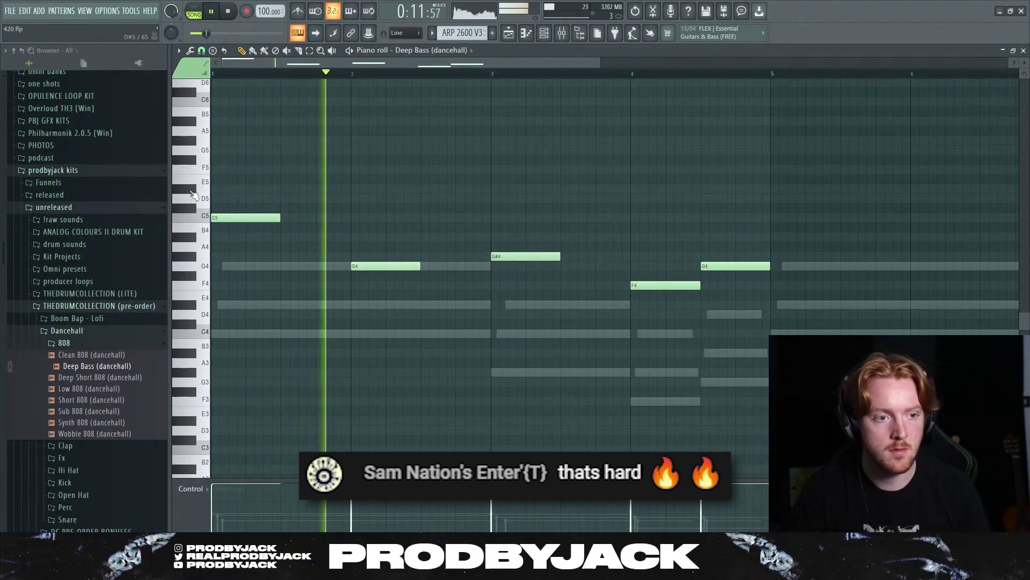
click(336, 189)
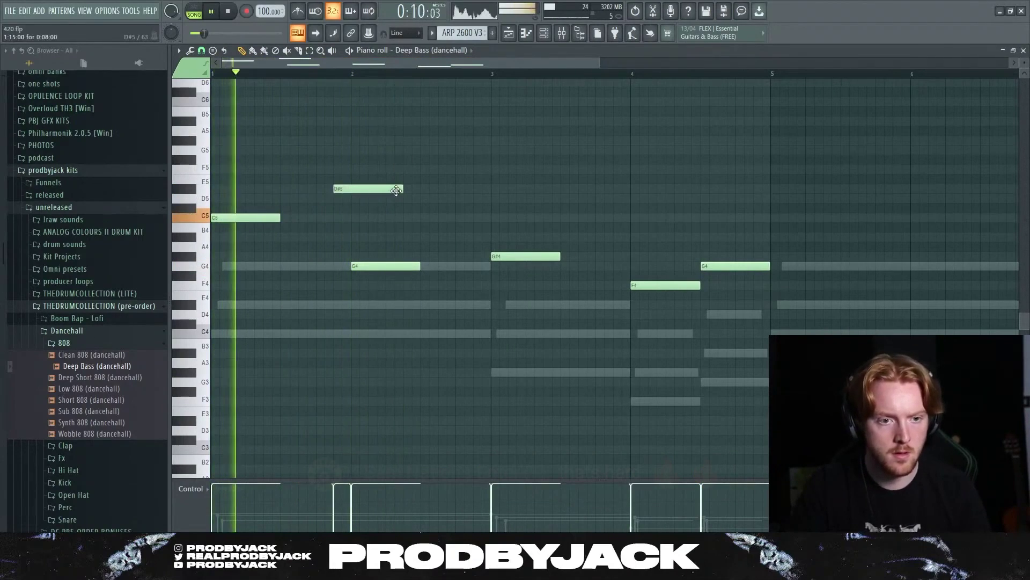
drag(402, 190, 351, 195)
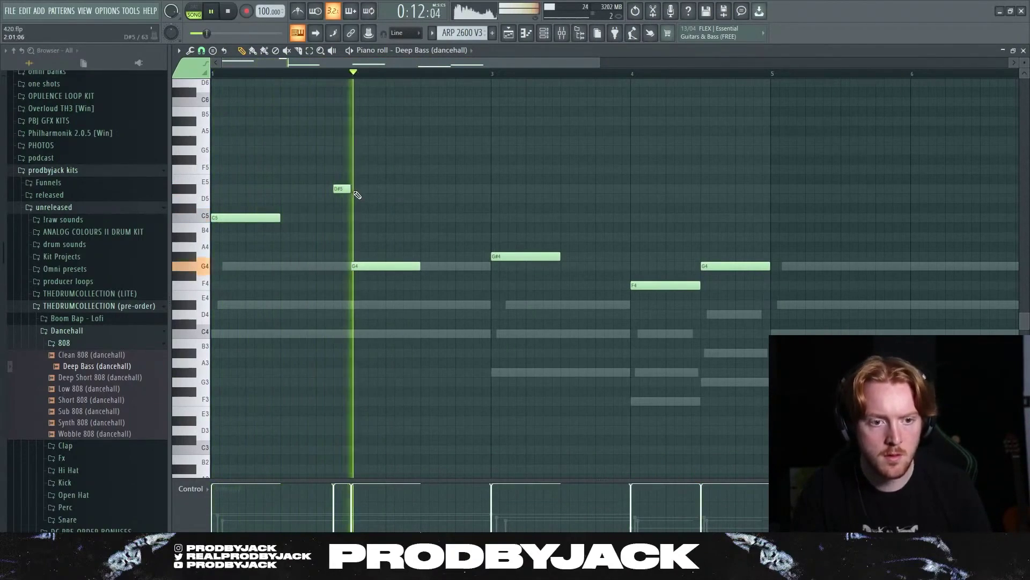
scroll(466, 281, down, 3)
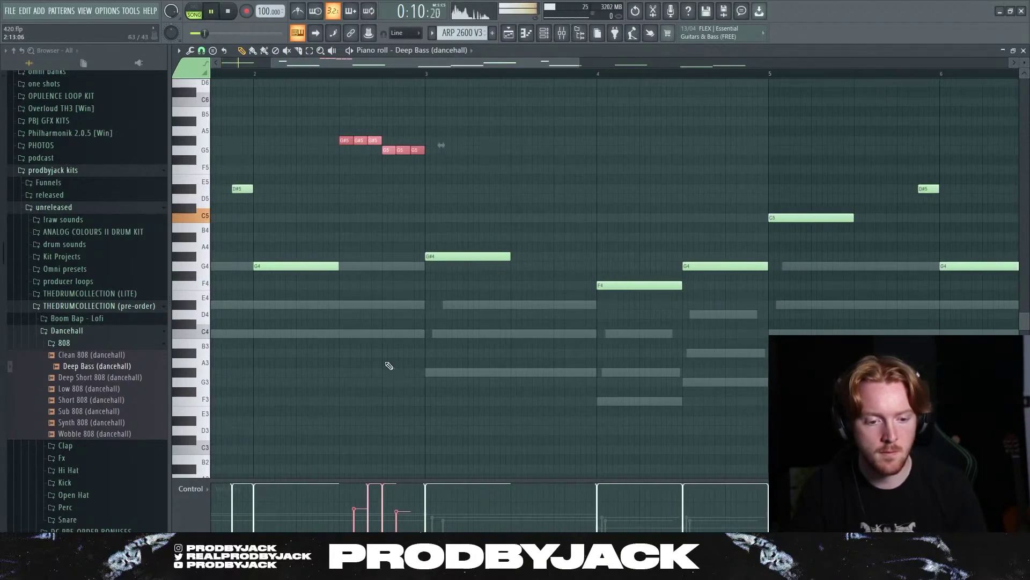
ctrl+click(389, 366)
scroll(387, 372, down, 3)
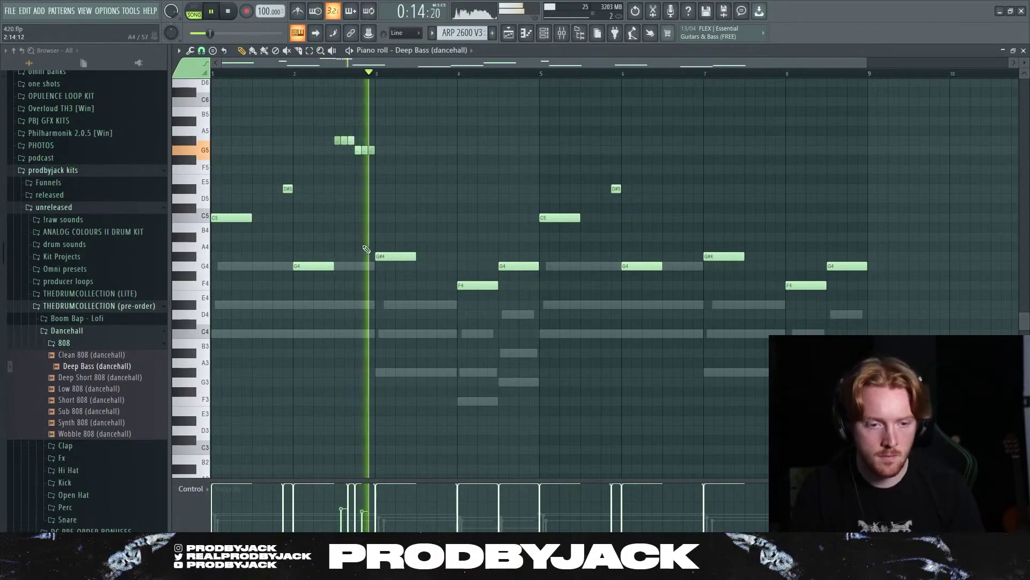
- Stop playback, save the project and open the mixer
key(space)
key(F9)
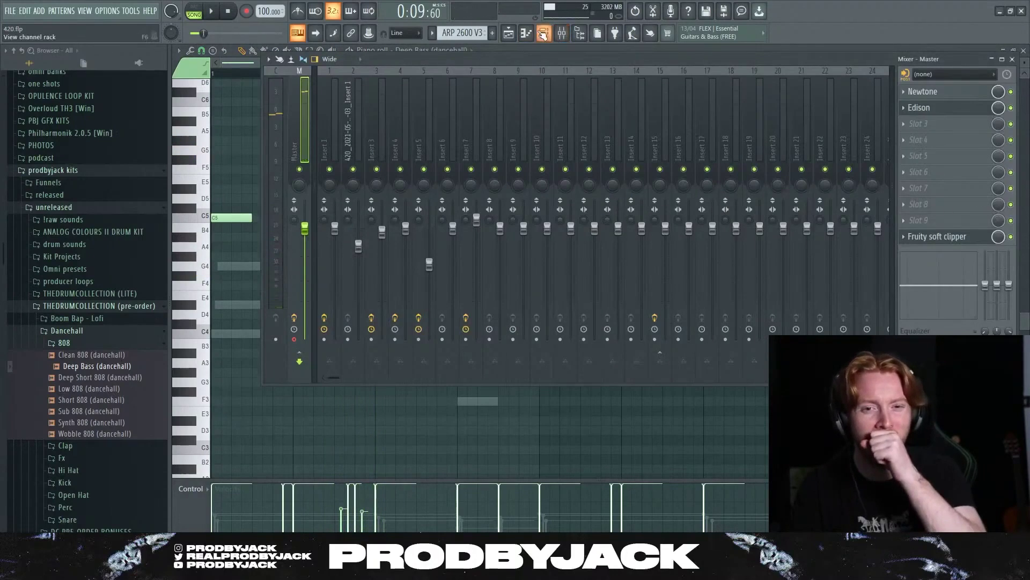
key(F9)
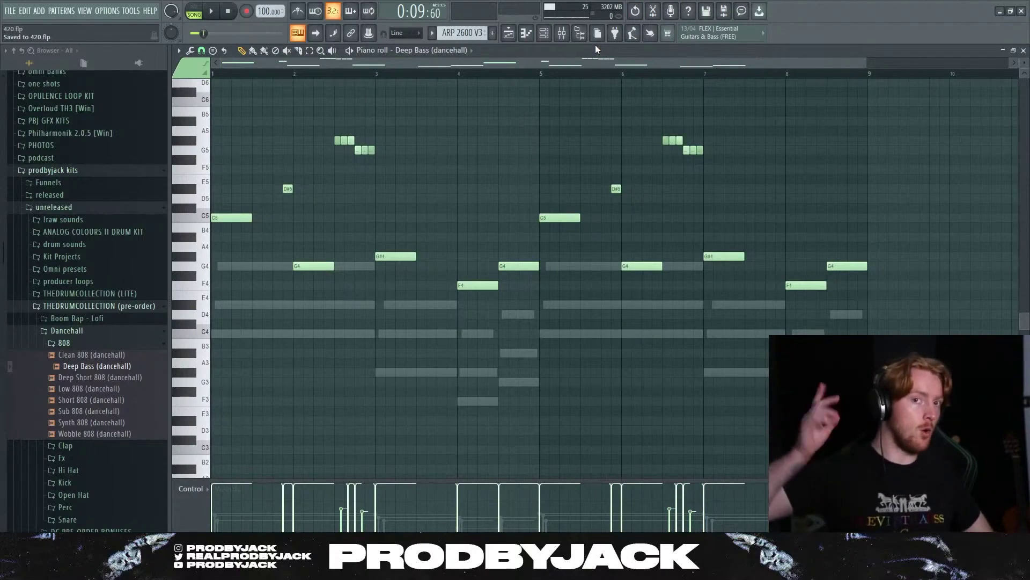
key(F9)
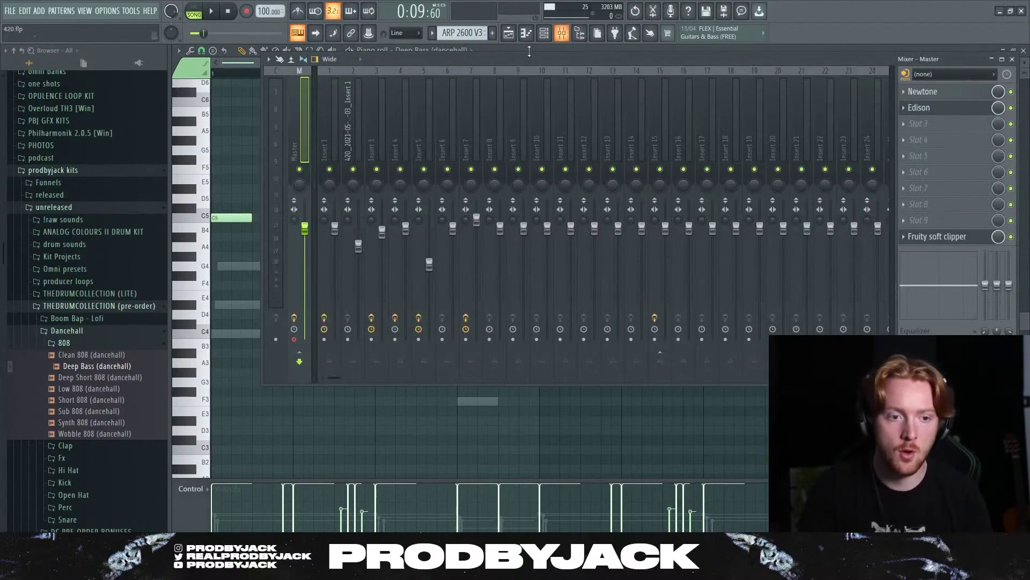
- Mute Track 3 in the playlist and reopen the Deep Bass (dancehall) piano roll with playback running
click(507, 34)
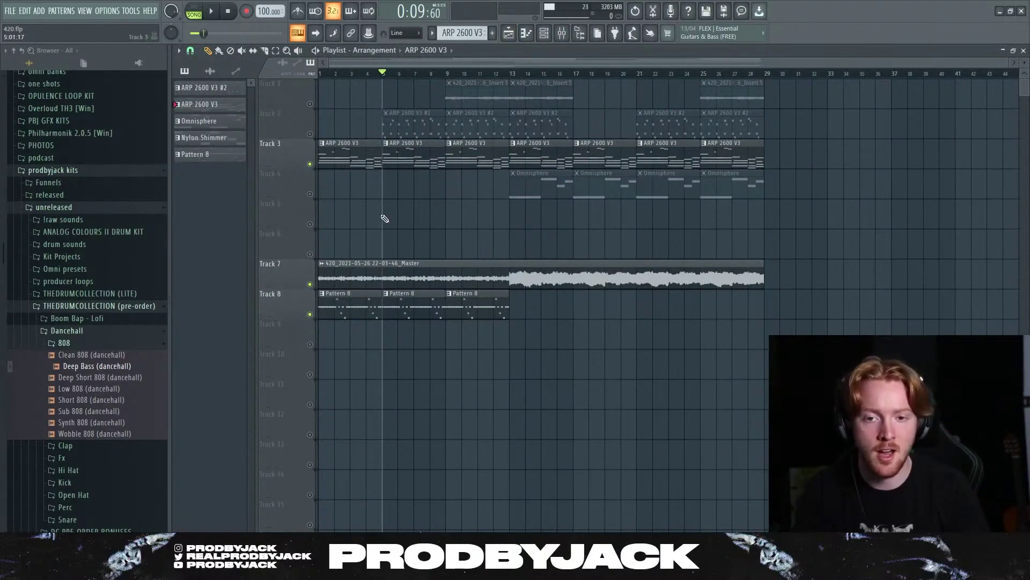
click(309, 164)
click(546, 34)
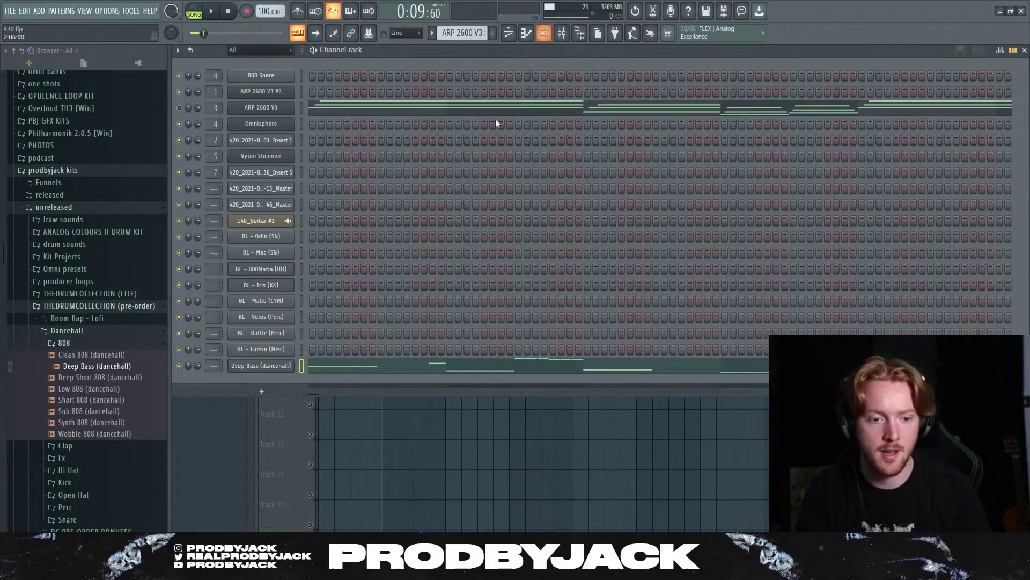
key(F7)
key(space)
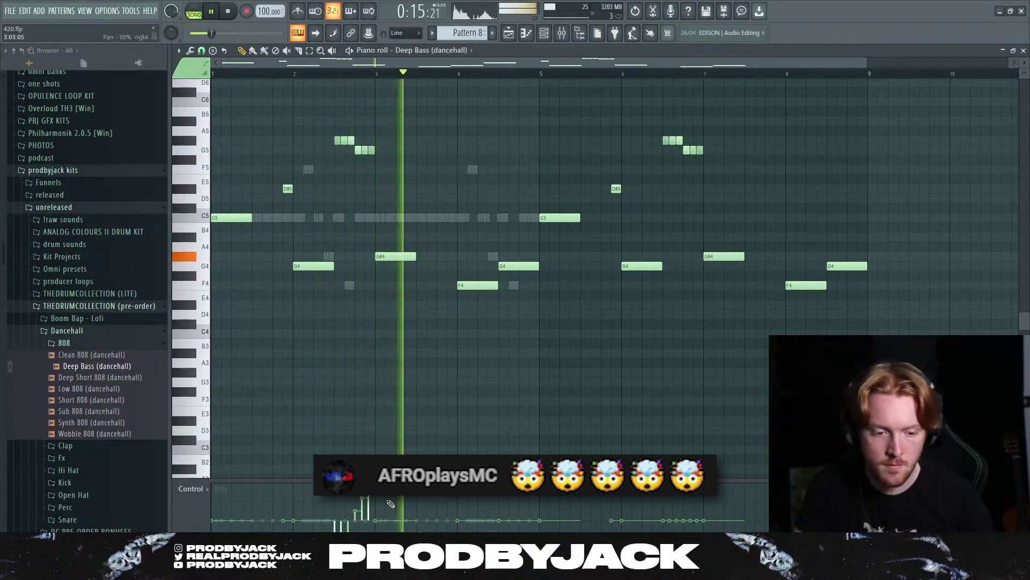
- Pan the three G5 roll notes in bar 2 progressively further right and switch the control lane back to note velocity
key(space)
key(space)
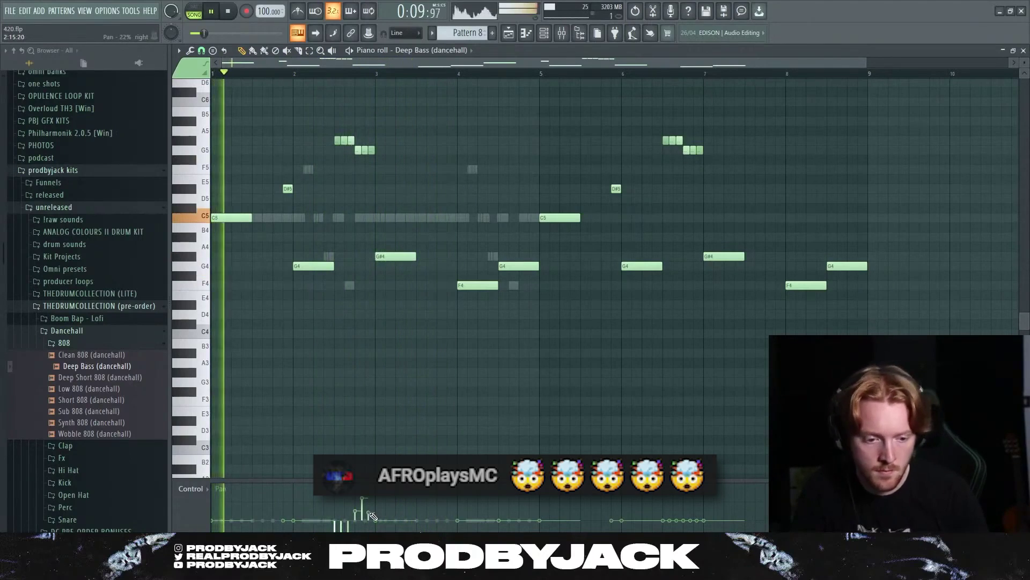
mouse_move(368, 521)
mouse_down()
mouse_move(376, 501)
mouse_move(370, 521)
mouse_up()
click(378, 519)
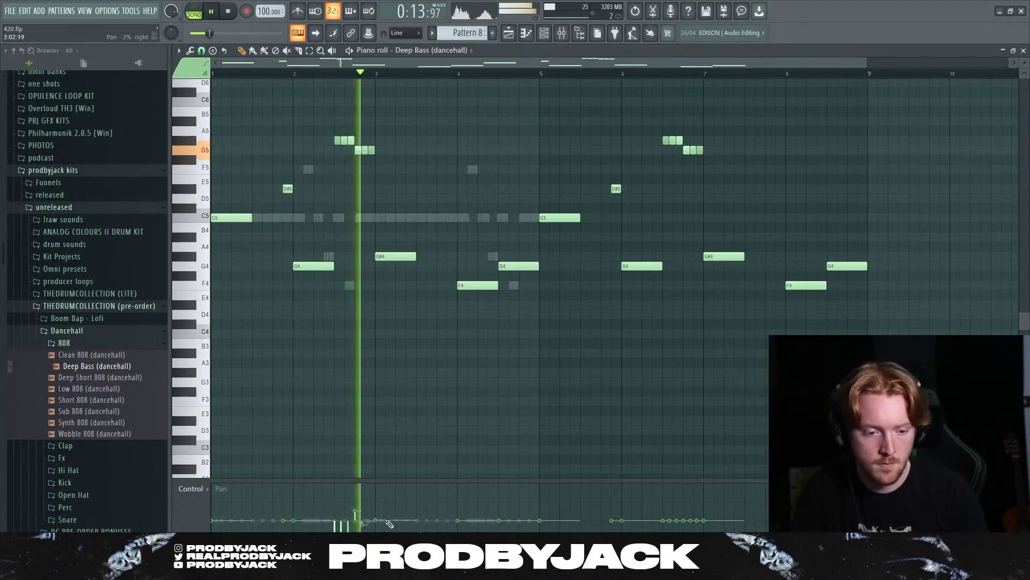
click(363, 506)
mouse_move(369, 524)
mouse_down()
mouse_move(370, 494)
mouse_move(356, 514)
mouse_up()
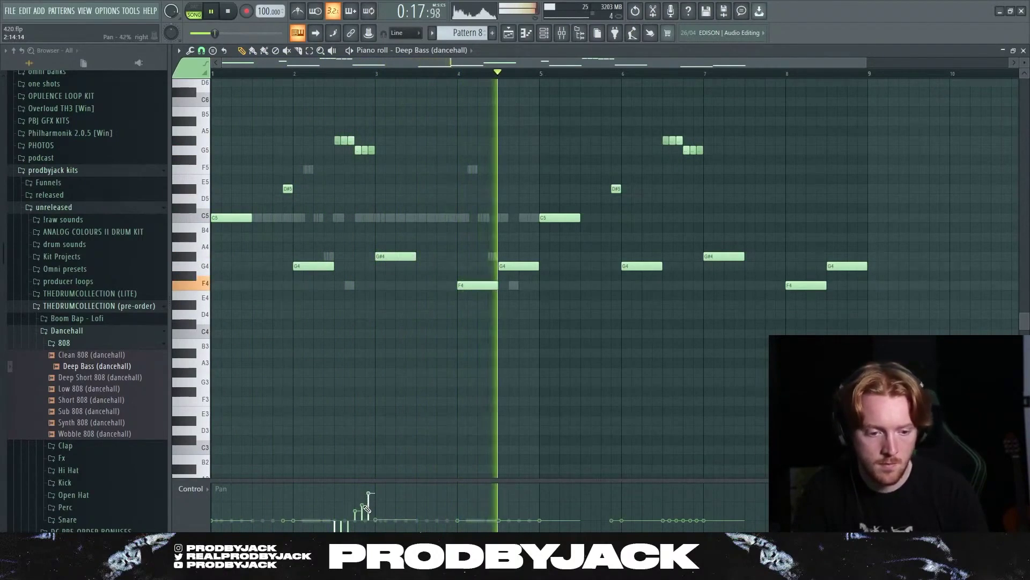
key(space)
key(space)
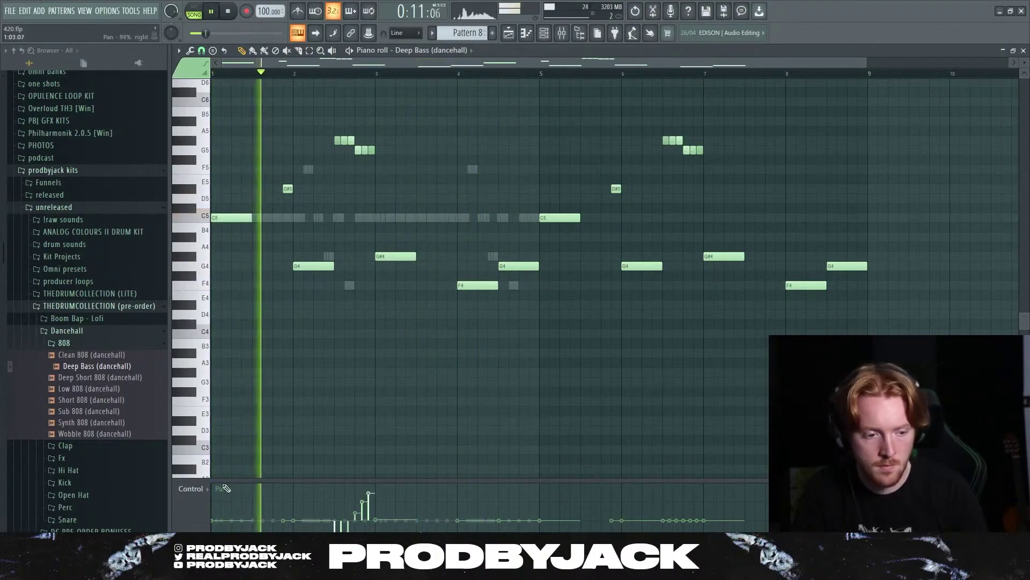
click(191, 489)
click(211, 507)
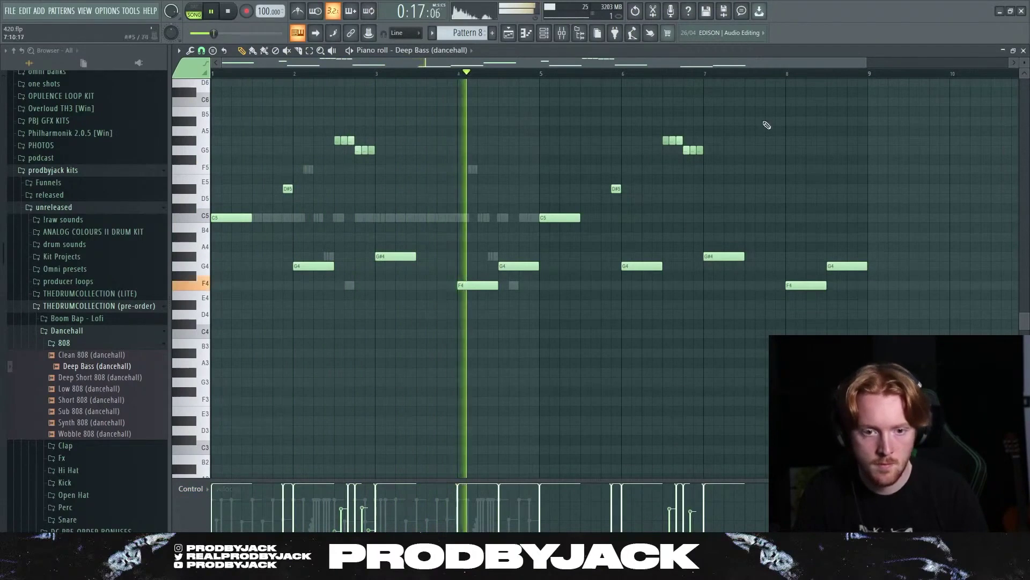
- Duplicate the louder Master audio clip on Track 7 from bar 25 to bar 29 in the playlist
drag(886, 107, 588, 333)
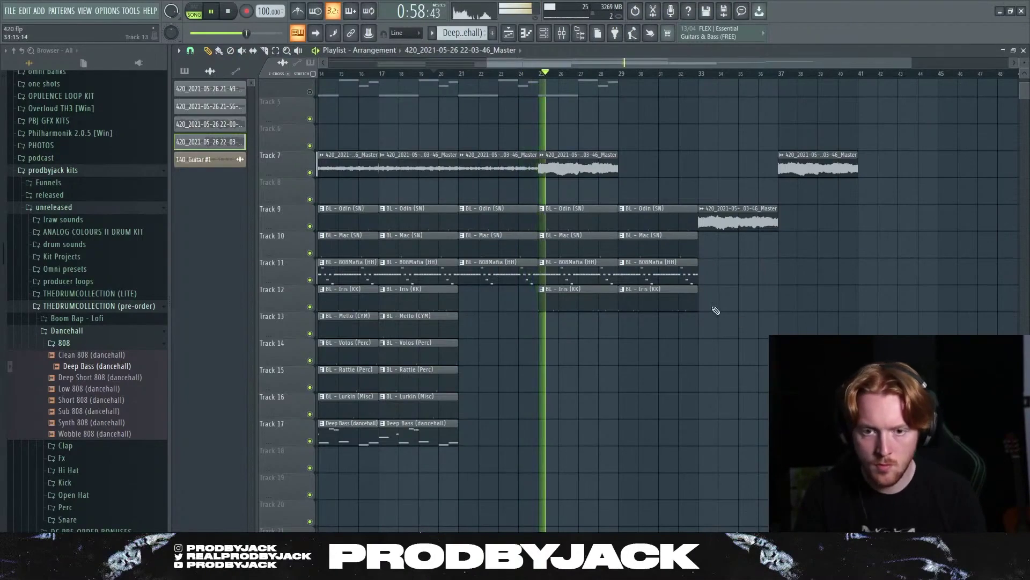
scroll(707, 242, down, 2)
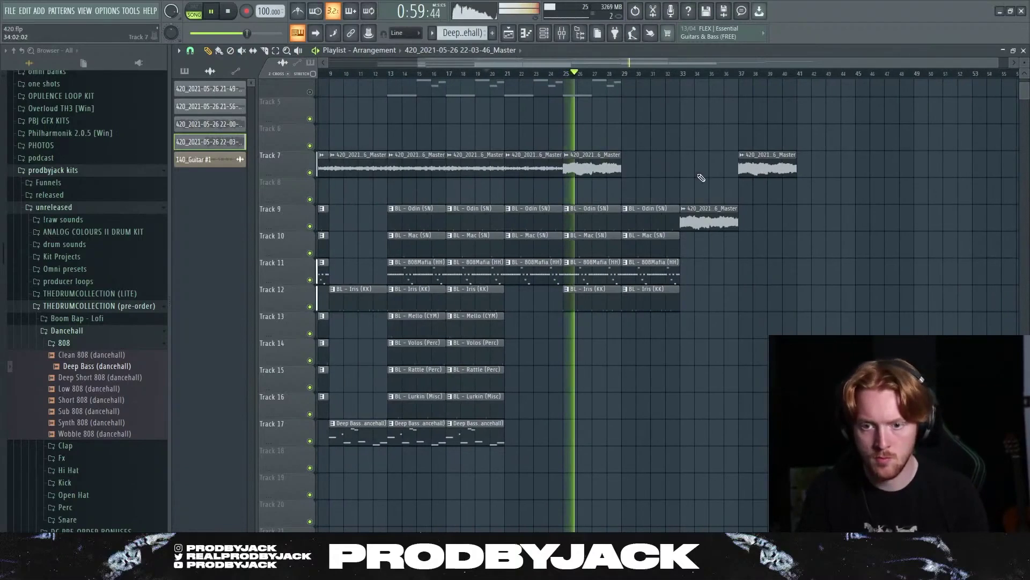
drag(659, 168, 604, 175)
key(ctrl+b)
ctrl+click(602, 188)
- Add the BL - Volos, Rattle, Lurkin and Mello pattern clips at bar 29 on Tracks 13 to 16
scroll(615, 194, down, 1)
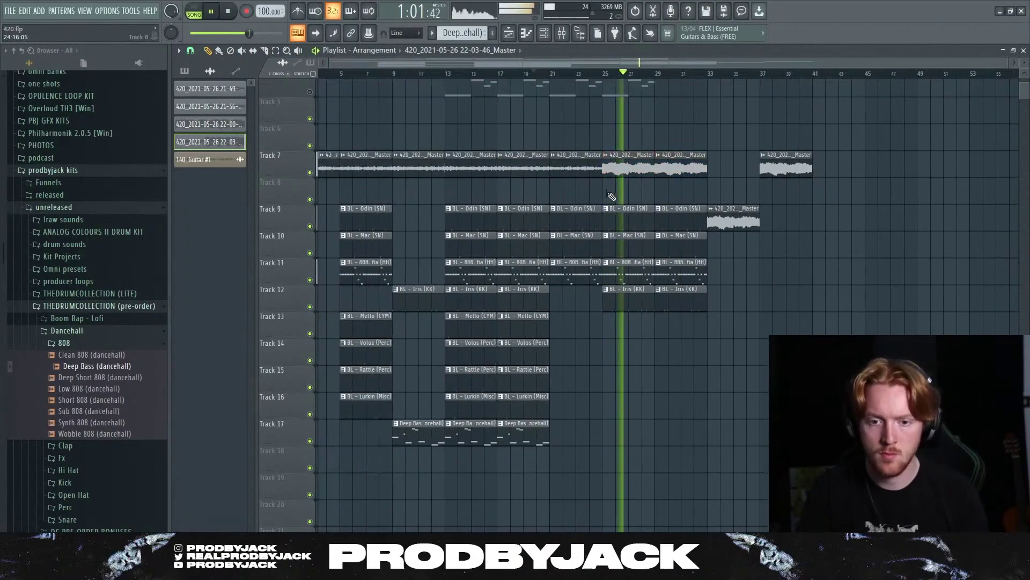
drag(577, 340, 687, 412)
click(687, 412)
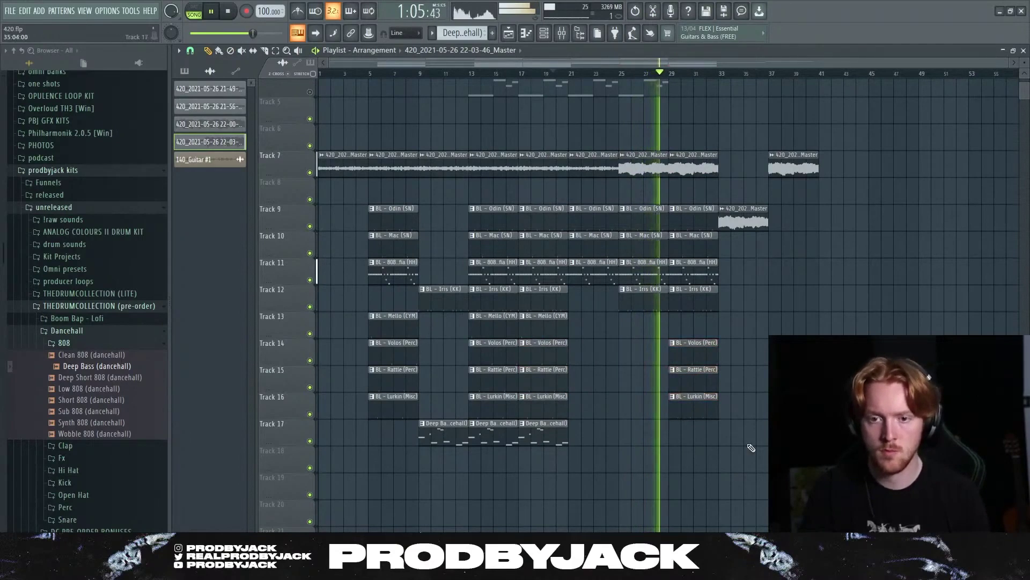
scroll(773, 413, up, 5)
key(ctrl+s)
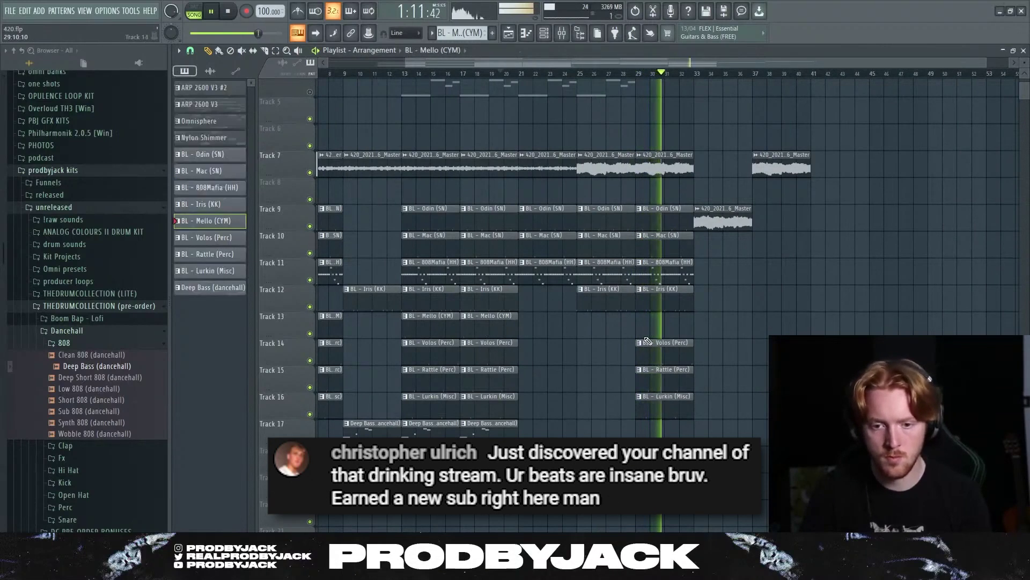
click(641, 322)
- Move the Master audio clips at bars 33 and 37 onto Track 8
scroll(745, 379, up, 3)
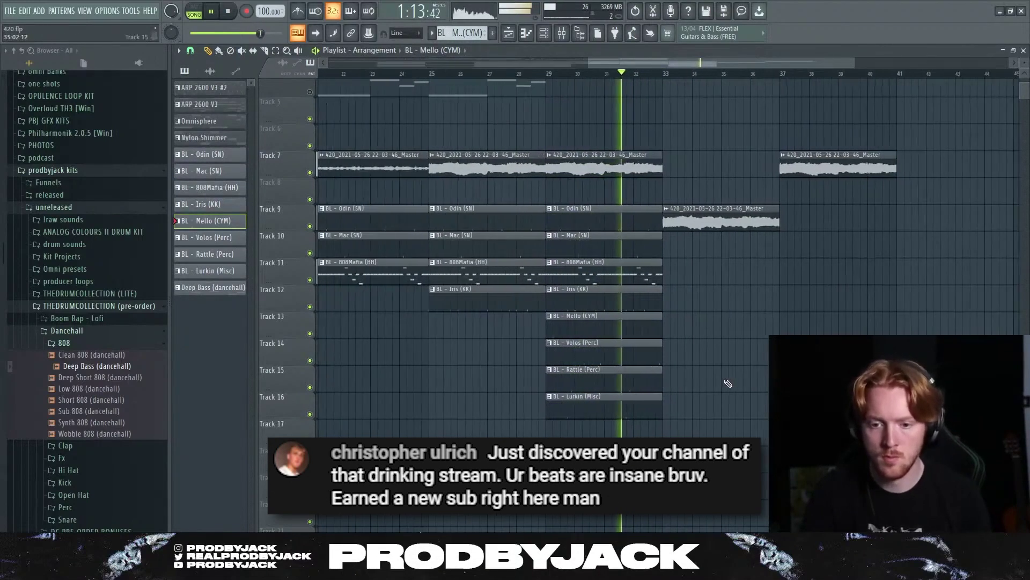
drag(695, 236, 695, 210)
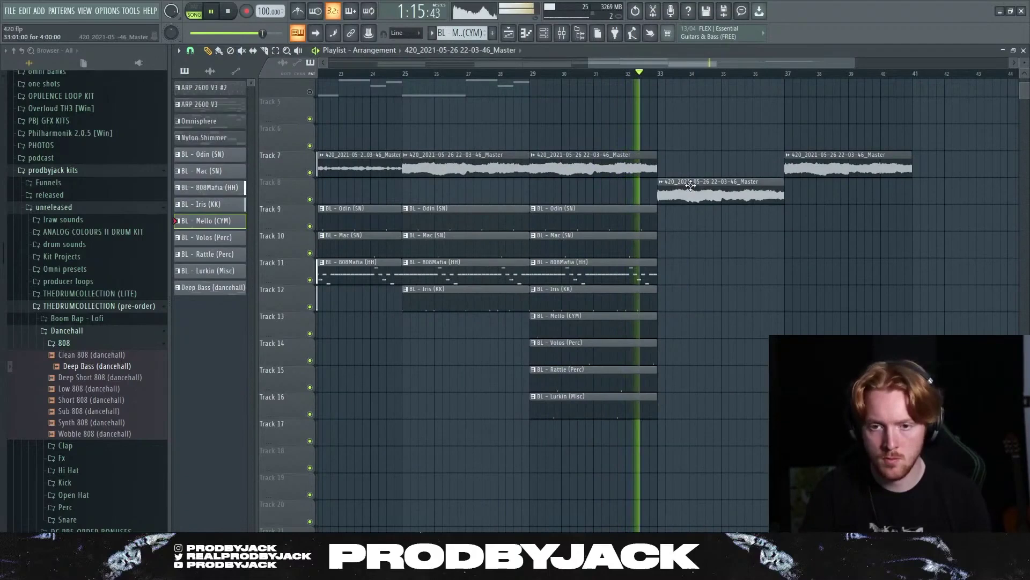
scroll(759, 246, down, 4)
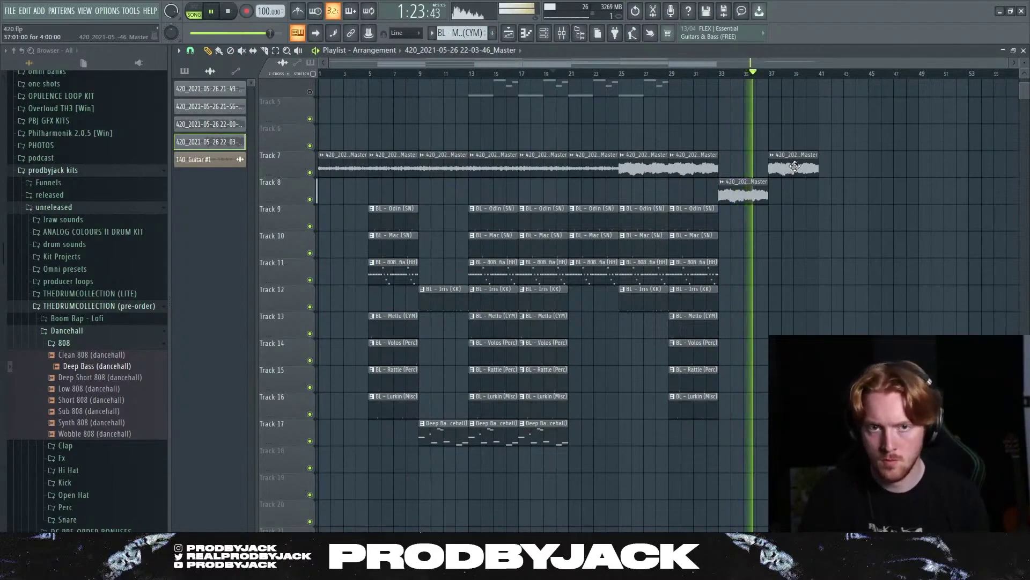
drag(795, 166, 796, 196)
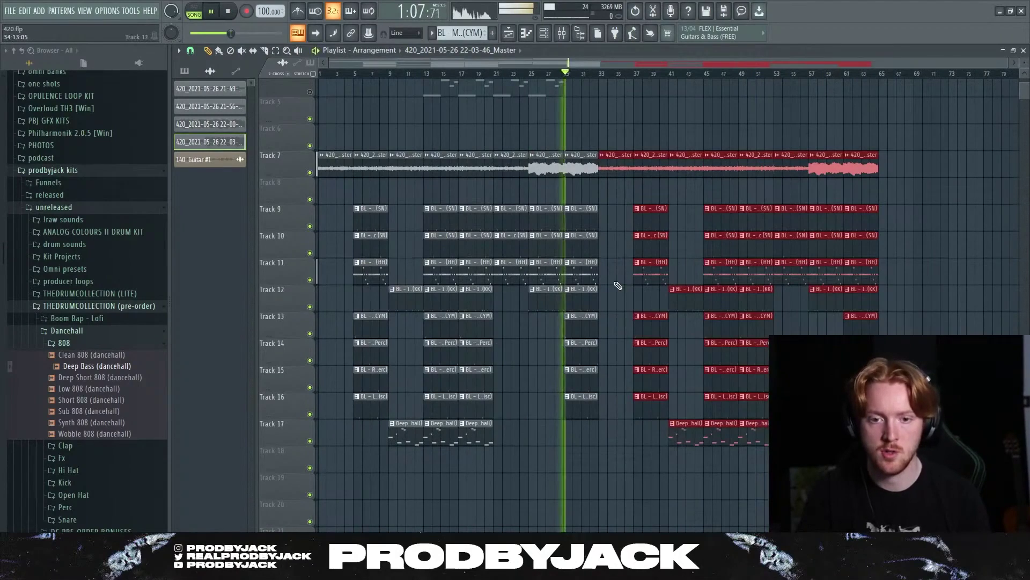
- Delete all clips in bars 37 to 44 of the duplicated arrangement on Tracks 7 to 17
click(618, 286)
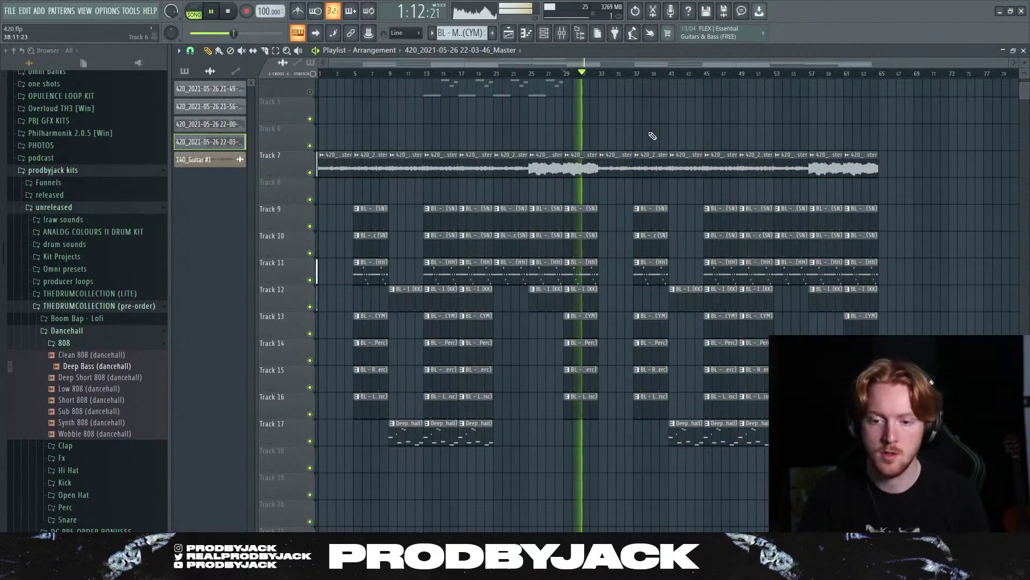
drag(720, 147, 762, 443)
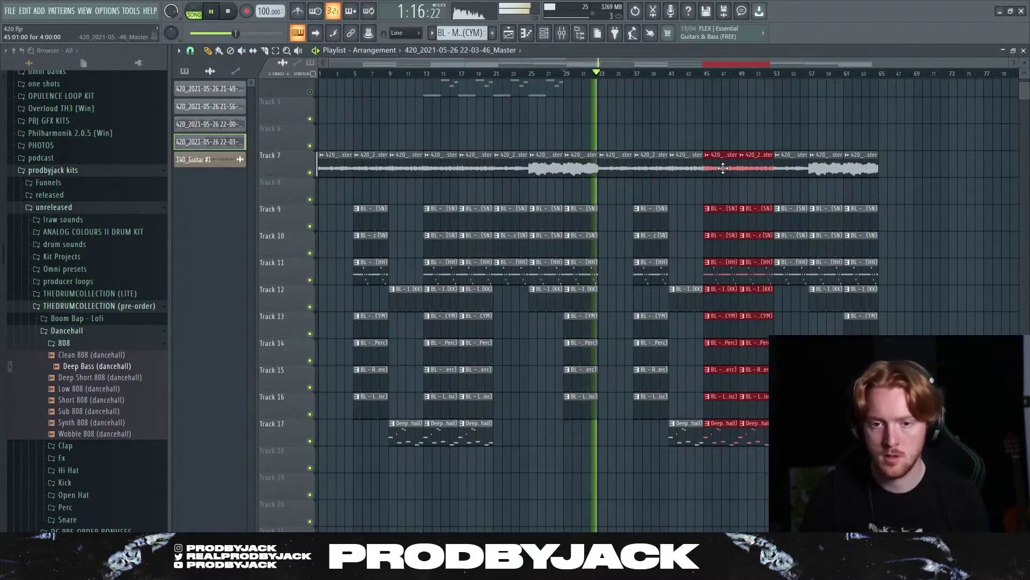
drag(651, 125, 691, 451)
key(Delete)
- Move the full block of clips at bars 45 to 52 back to start at bar 37
drag(702, 126, 772, 445)
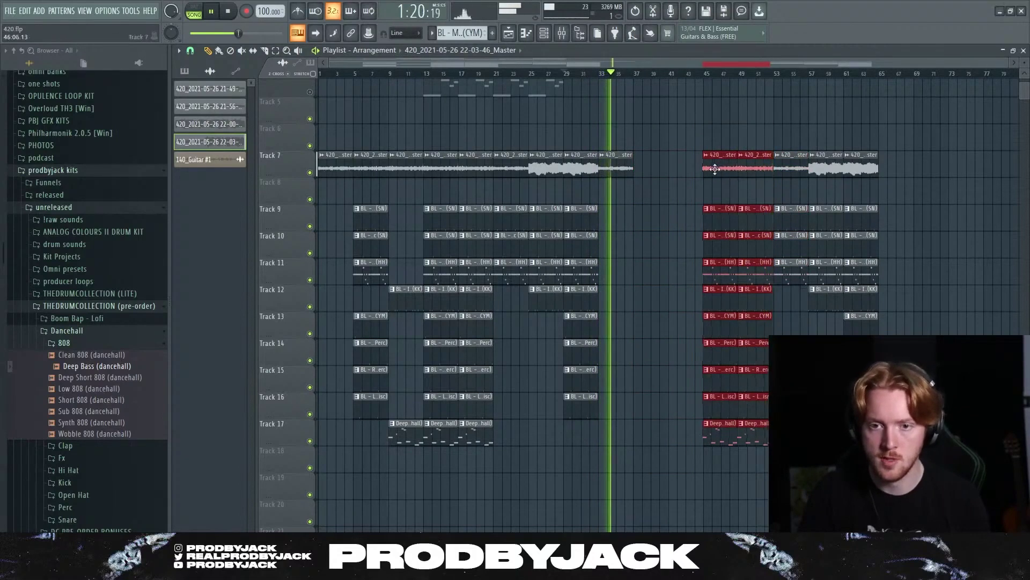
drag(714, 169, 645, 169)
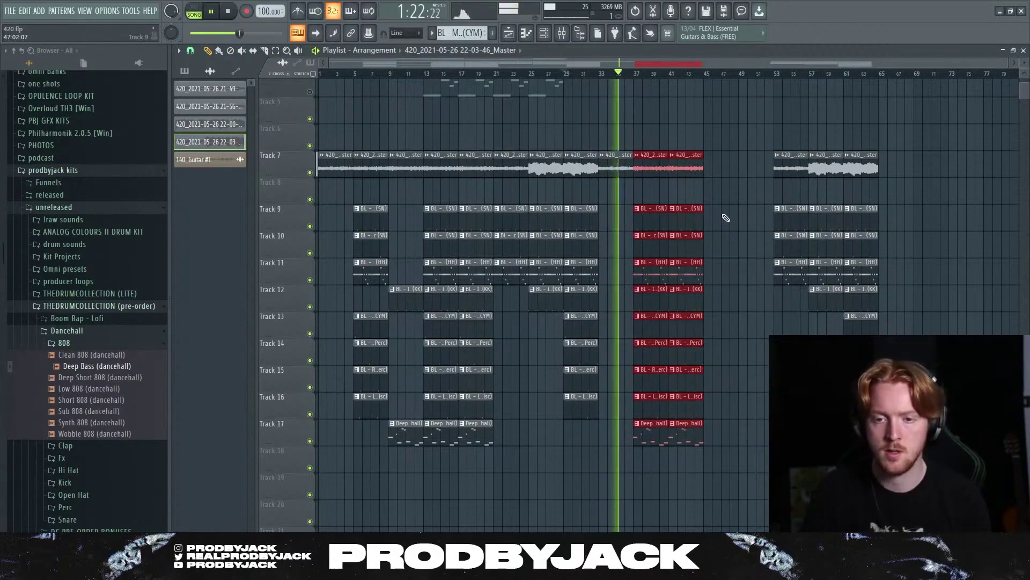
click(694, 231)
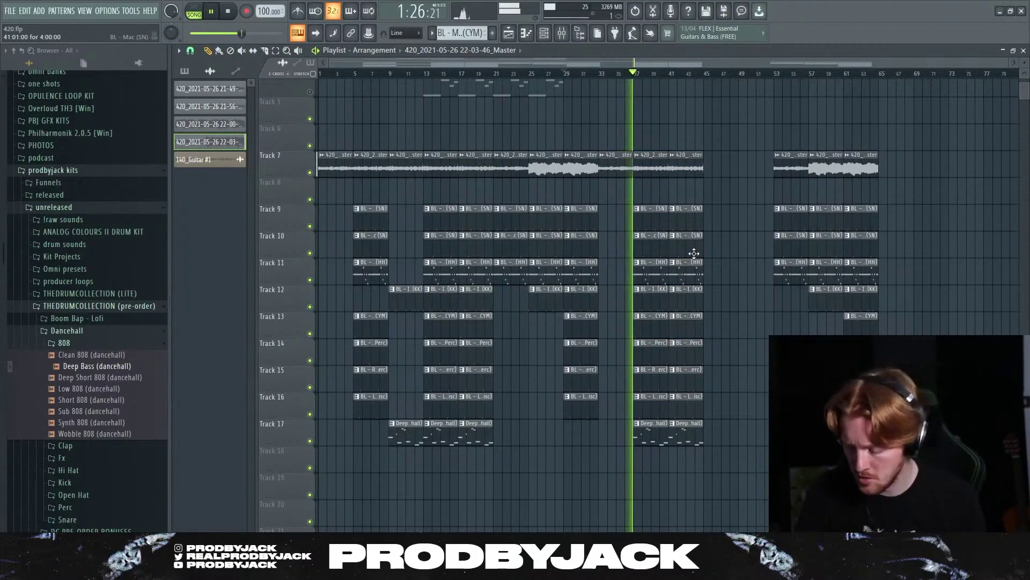
drag(766, 140, 884, 379)
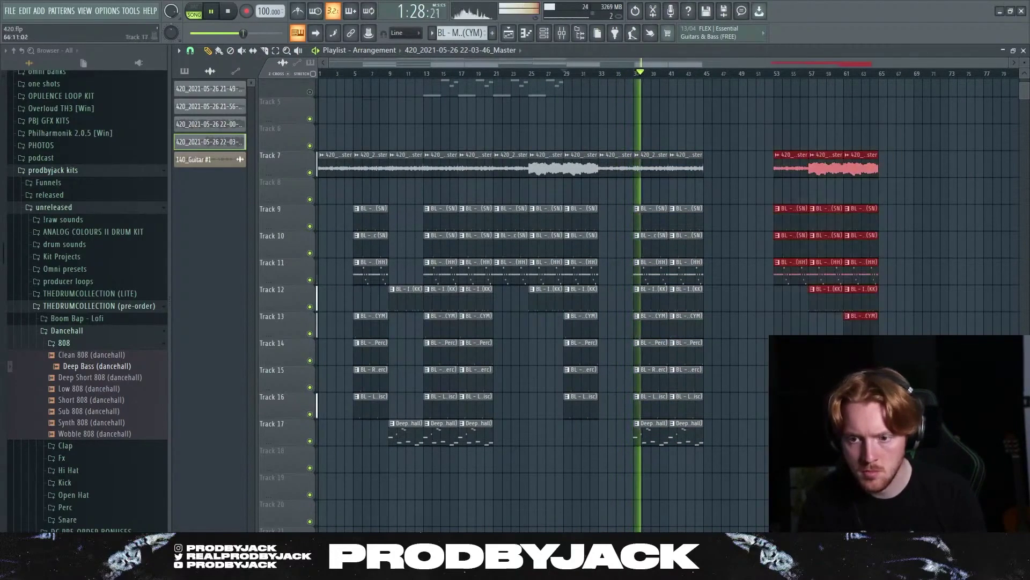
ctrl+click(747, 230)
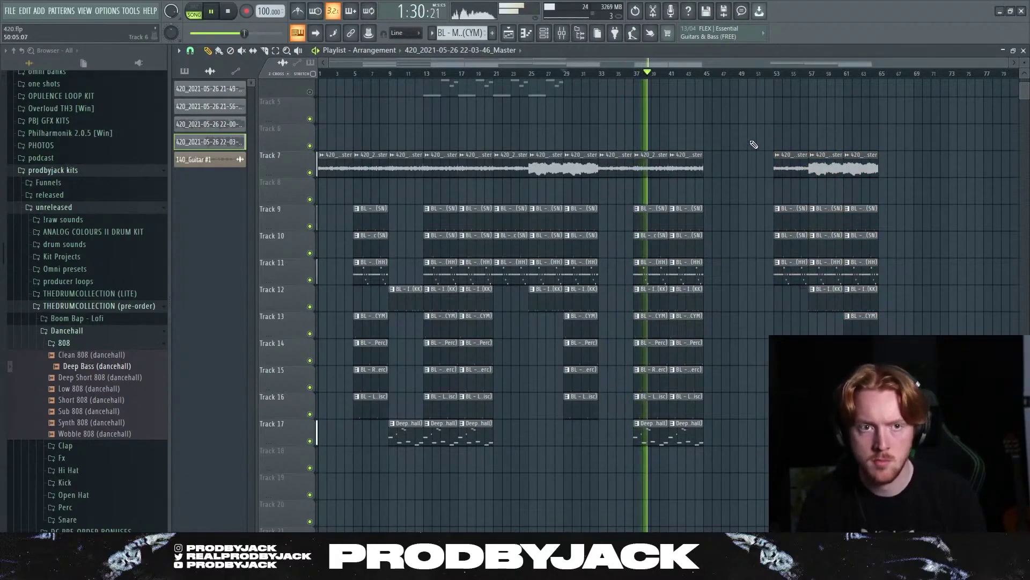
drag(752, 124, 882, 523)
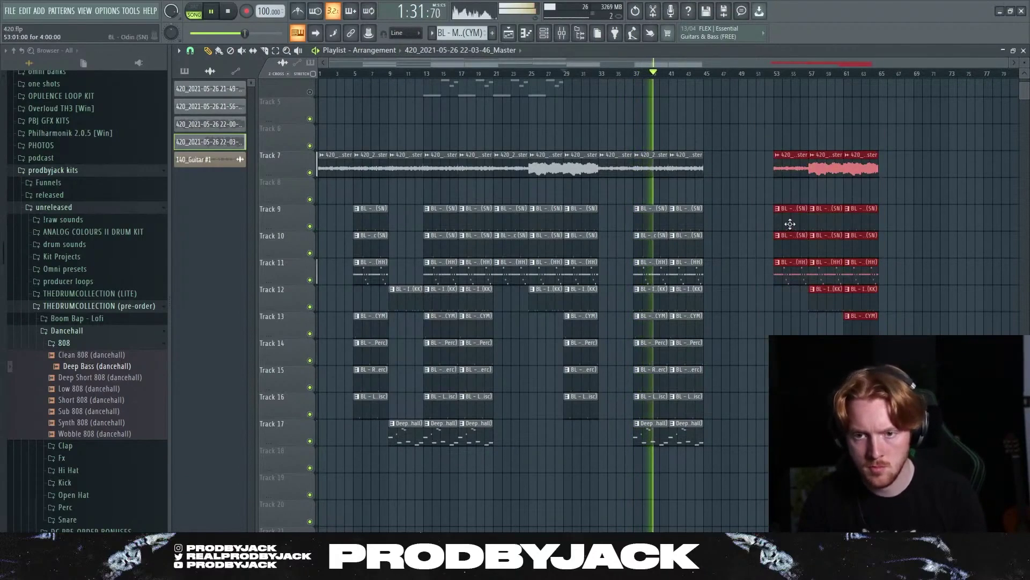
ctrl+click(745, 234)
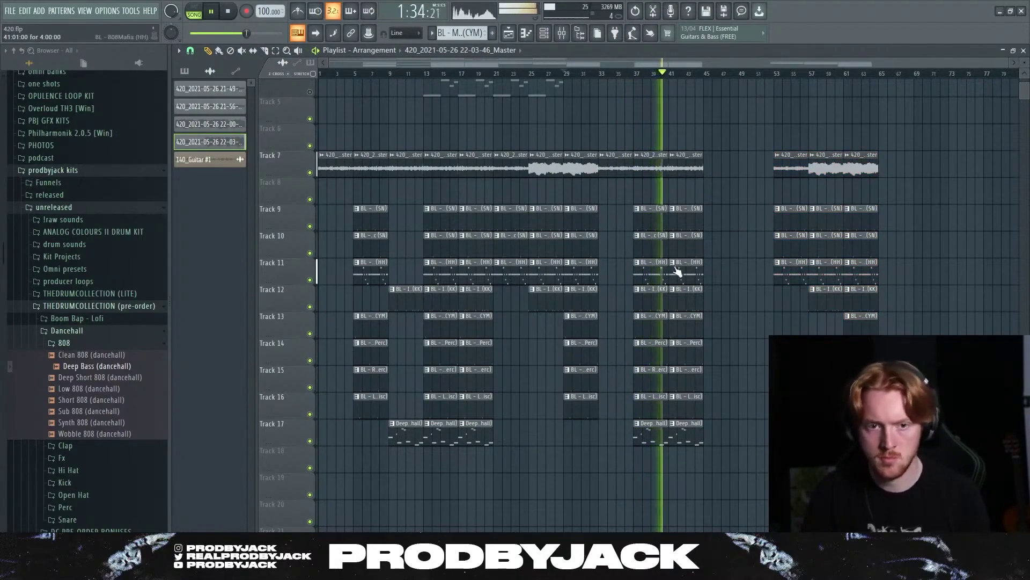
- Copy the Master audio, BL - Iris kick and Deep Bass clips from bar 9 to bar 45 on Tracks 7, 12 and 17
drag(362, 471, 378, 158)
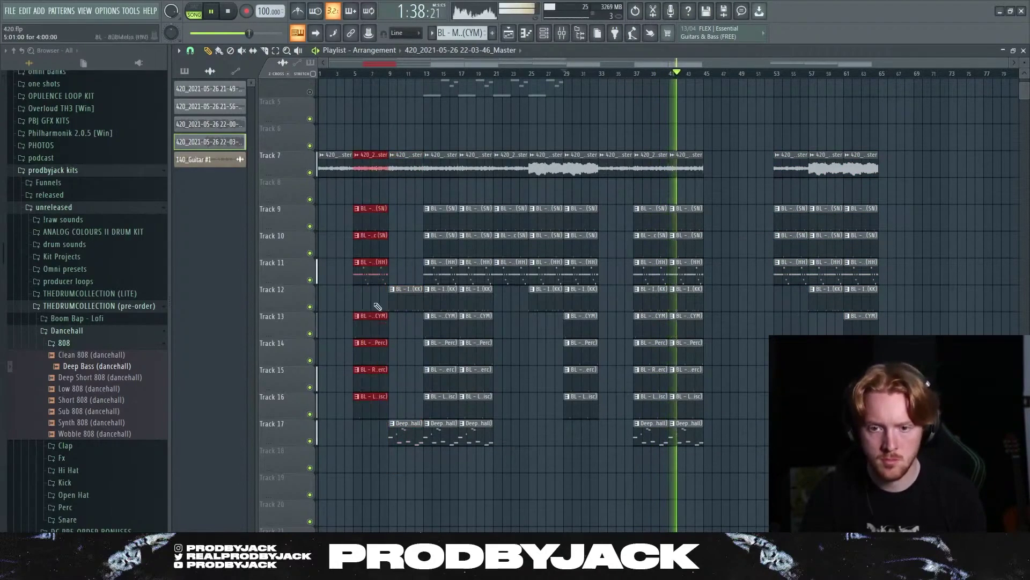
drag(399, 467, 716, 172)
scroll(740, 203, up, 3)
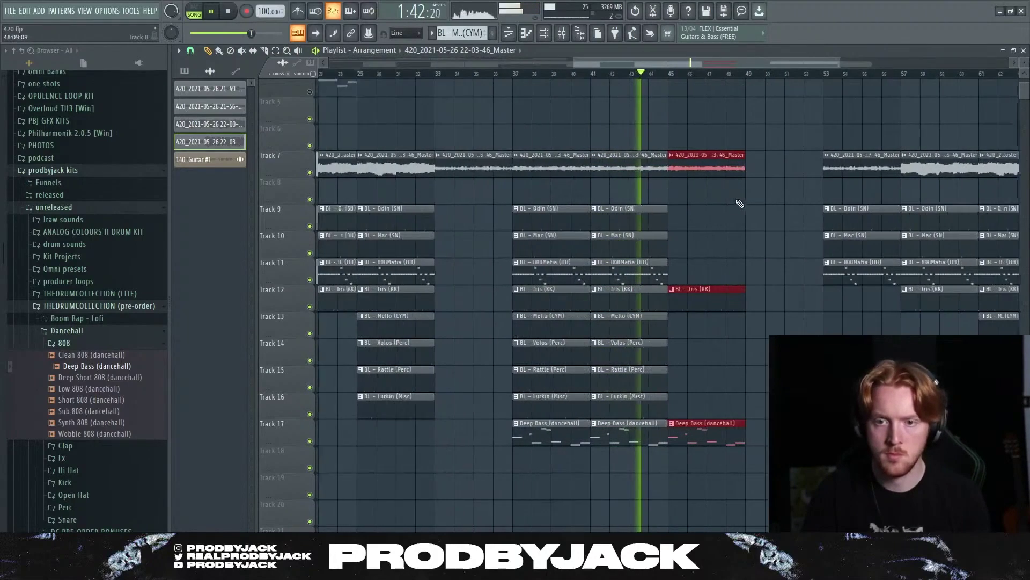
click(738, 207)
scroll(736, 209, down, 4)
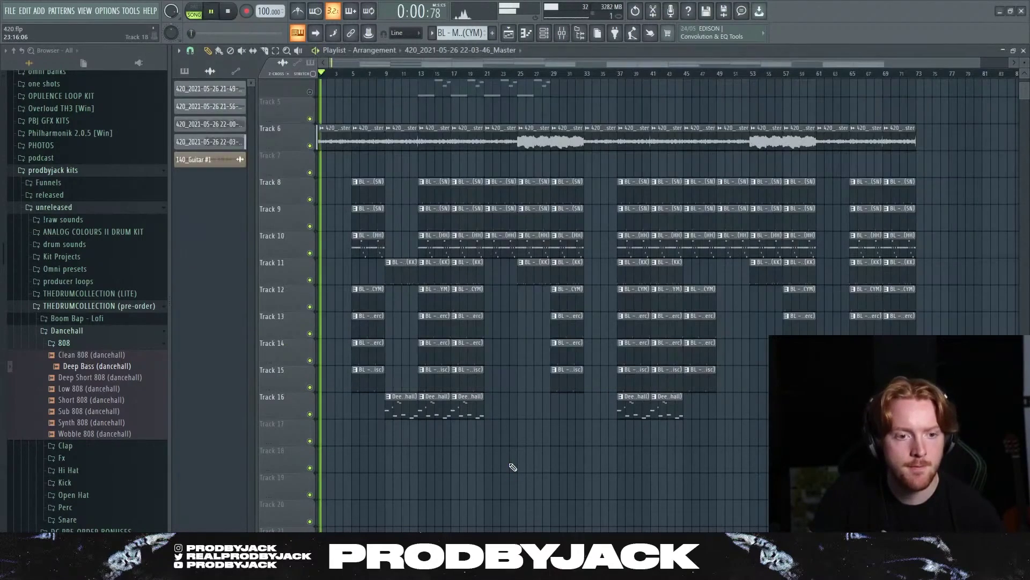
- Examine the SoundShifter Pitch Stereo settings on the Master channel and the channel levels in the mixer during playback
click(563, 33)
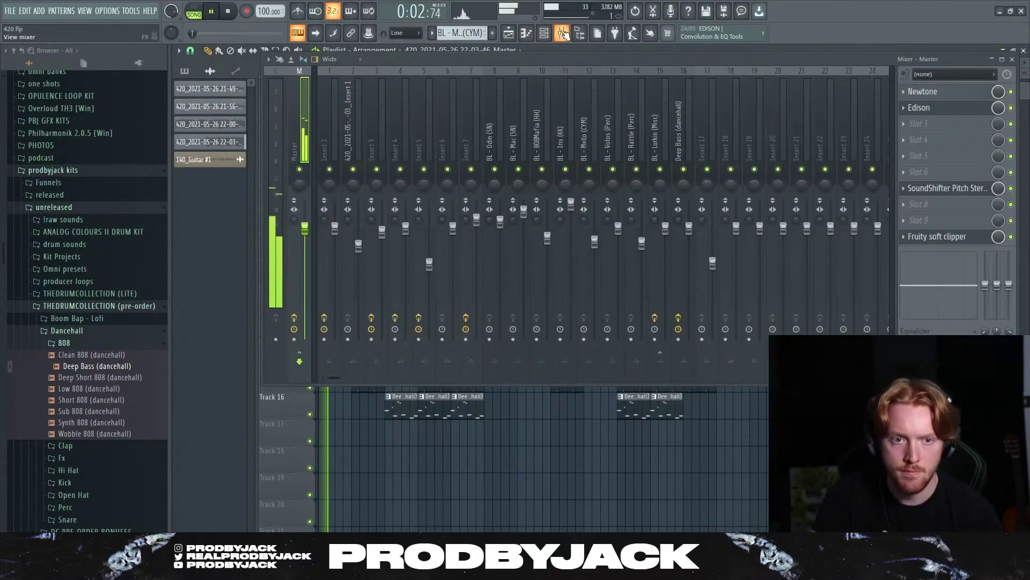
click(948, 188)
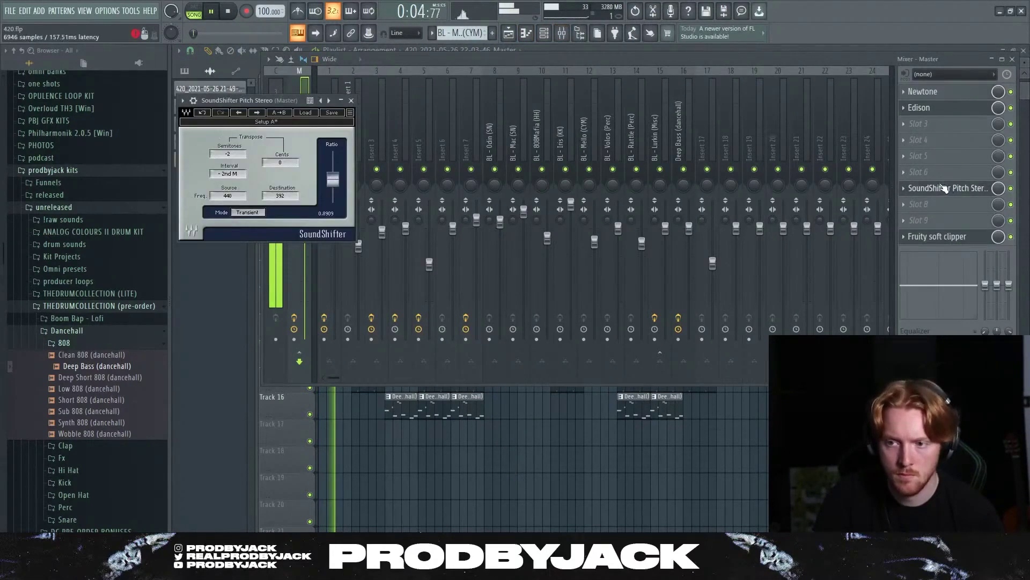
click(491, 469)
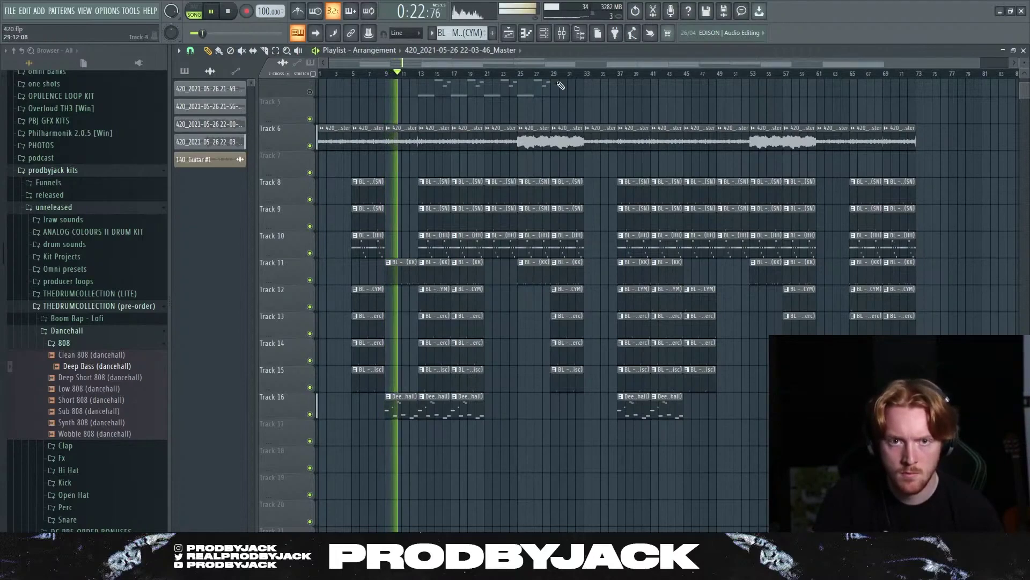
key(F9)
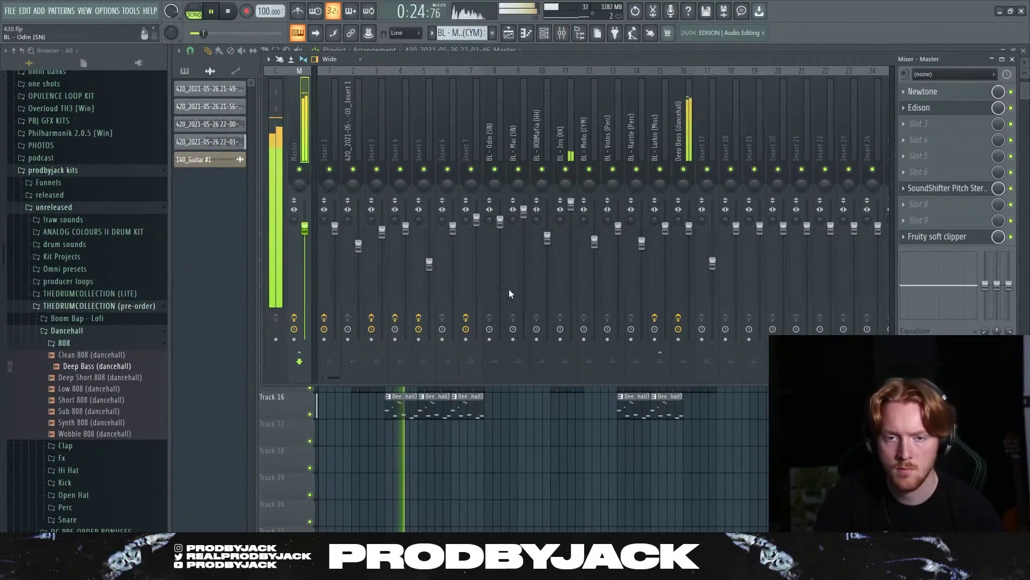
key(F9)
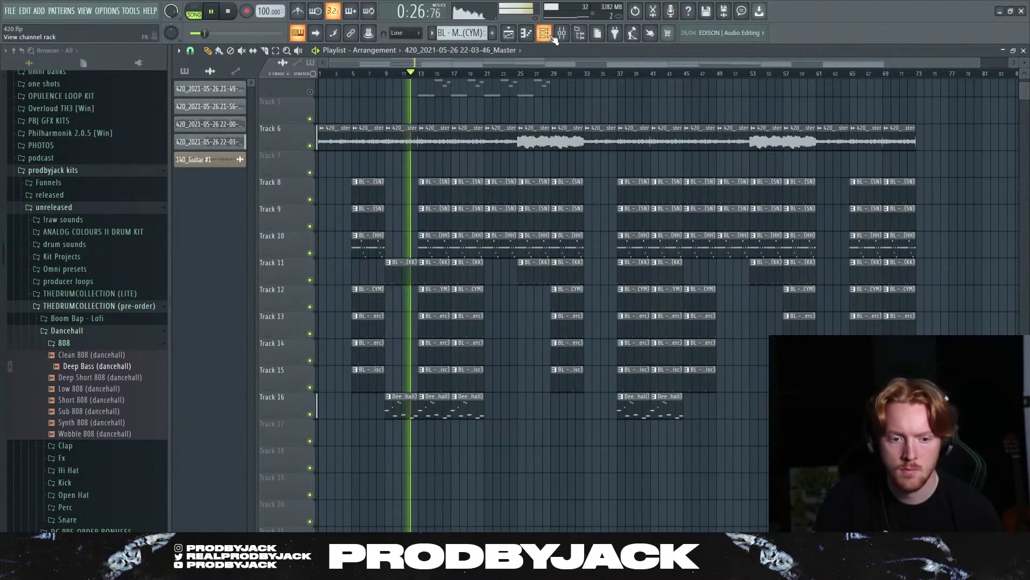
scroll(507, 290, up, 3)
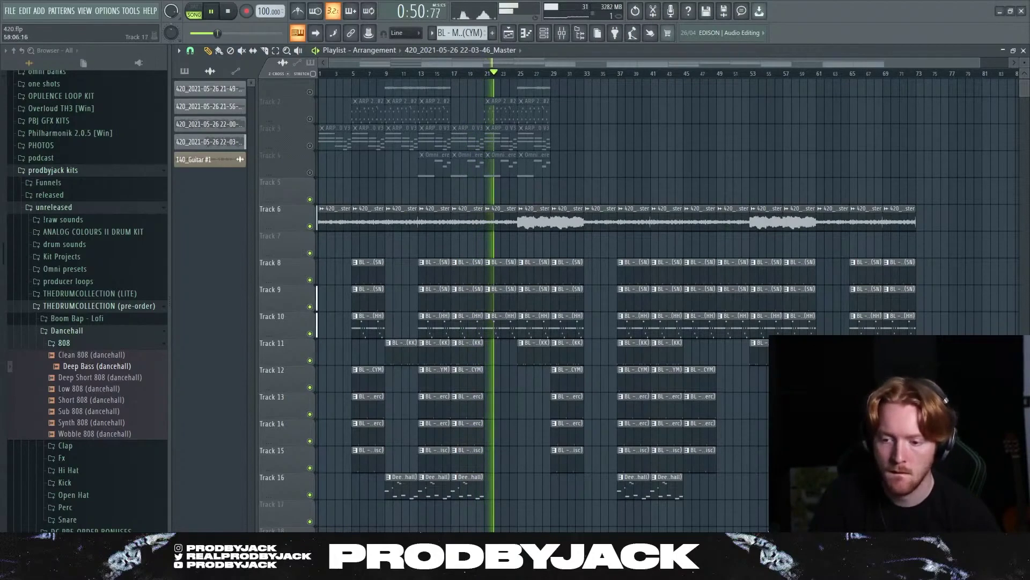
click(477, 569)
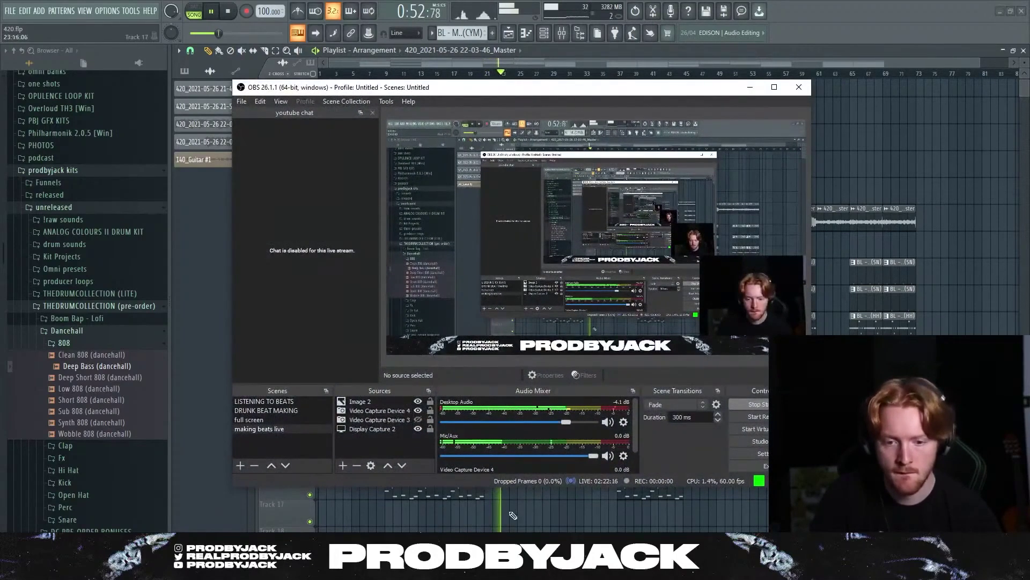
click(581, 498)
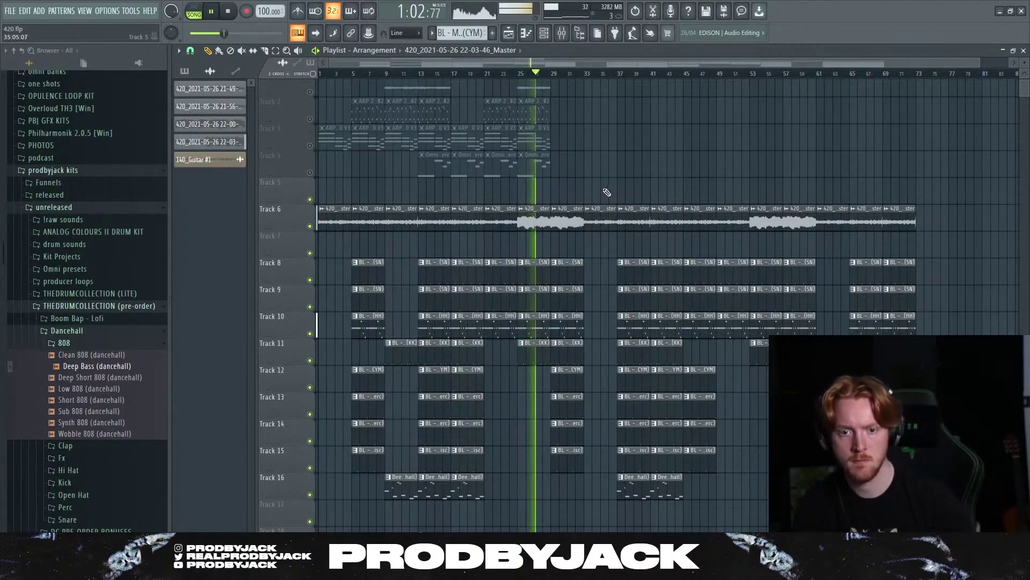
- Move all clips from bar 33 onward four bars later, so the Master audio resumes at bar 37
drag(601, 177, 853, 526)
drag(615, 213, 630, 223)
click(598, 224)
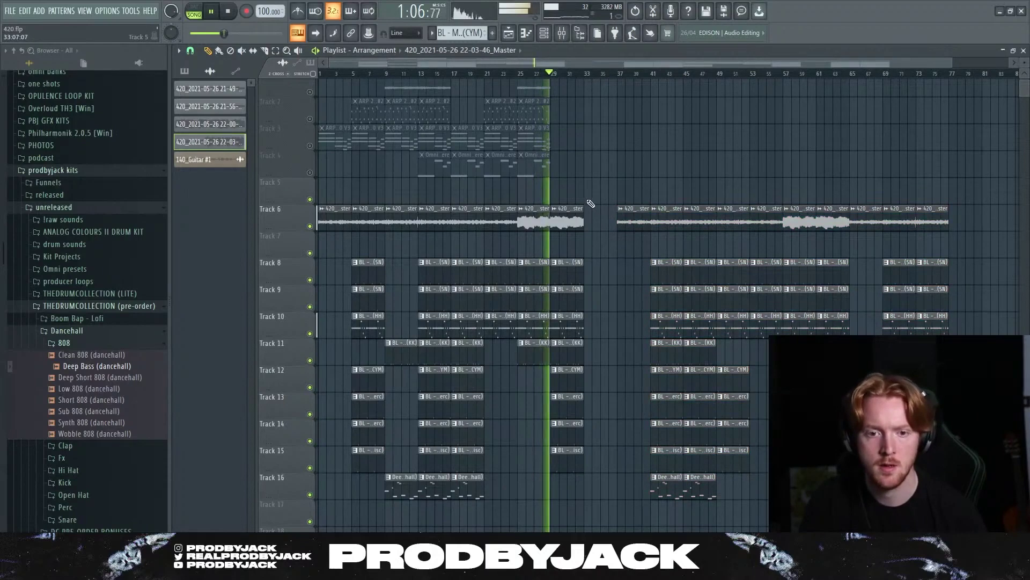
- Fill bar 33 with copies of the bar 25 Master, snare, hi-hat and kick clips on Tracks 6 and 8 to 11, and save the project
drag(537, 180, 598, 354)
ctrl+click(612, 373)
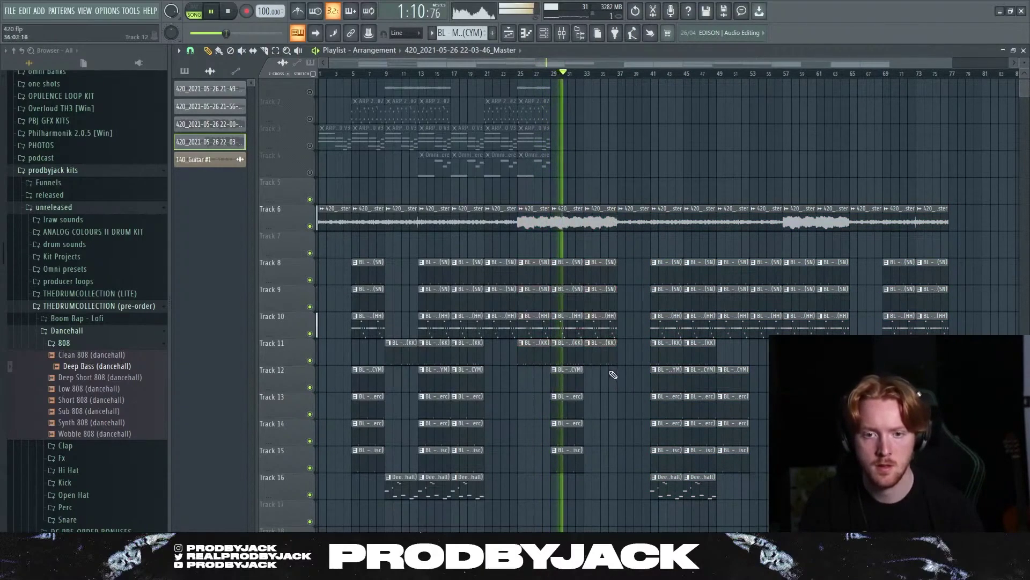
scroll(613, 373, down, 1)
key(ctrl+s)
- Move the ending clips from bar 65 to bar 69 and fill the gap with a copy of the bar 33 clip block
drag(807, 179, 929, 333)
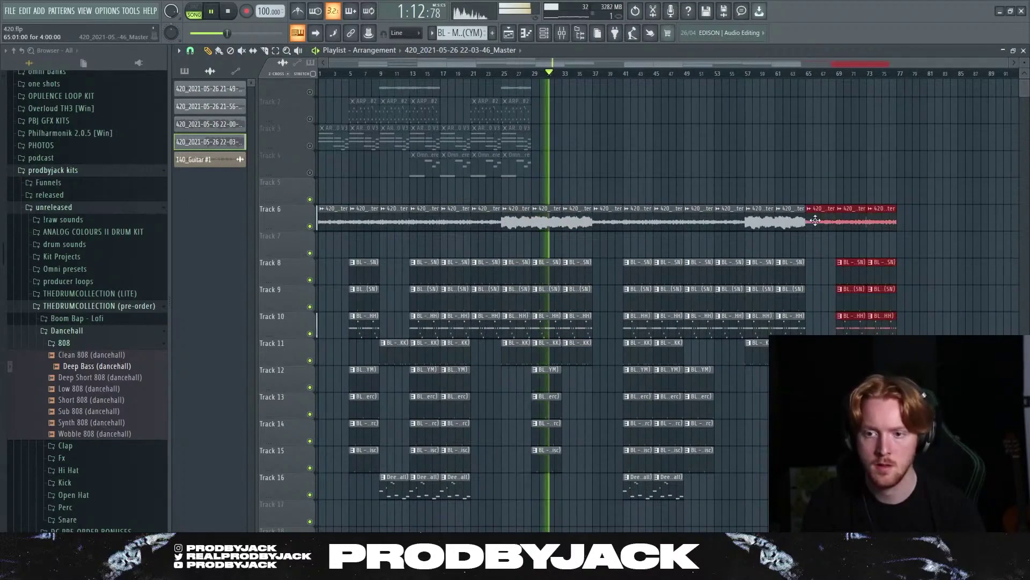
drag(813, 225, 843, 226)
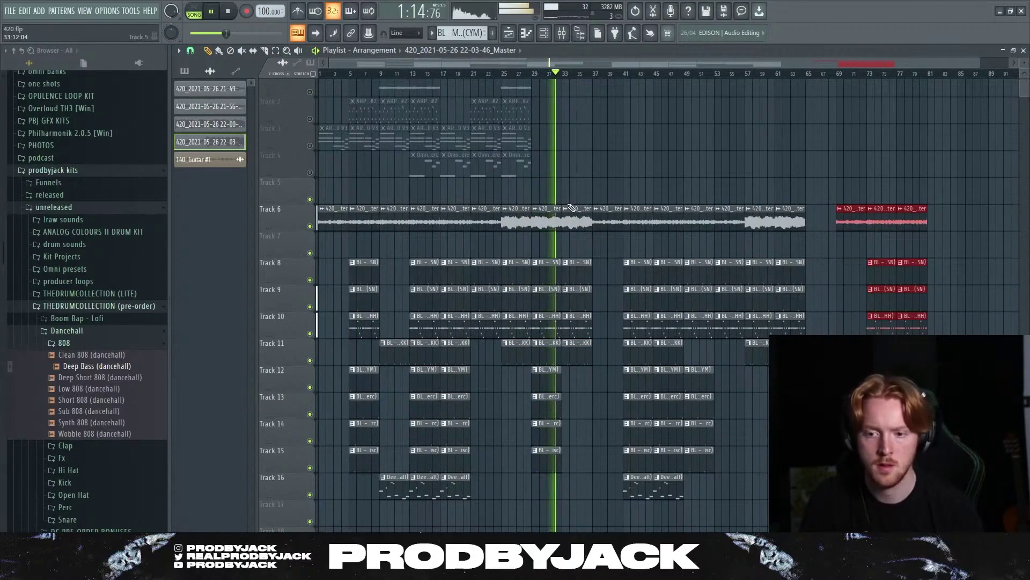
drag(571, 209, 823, 349)
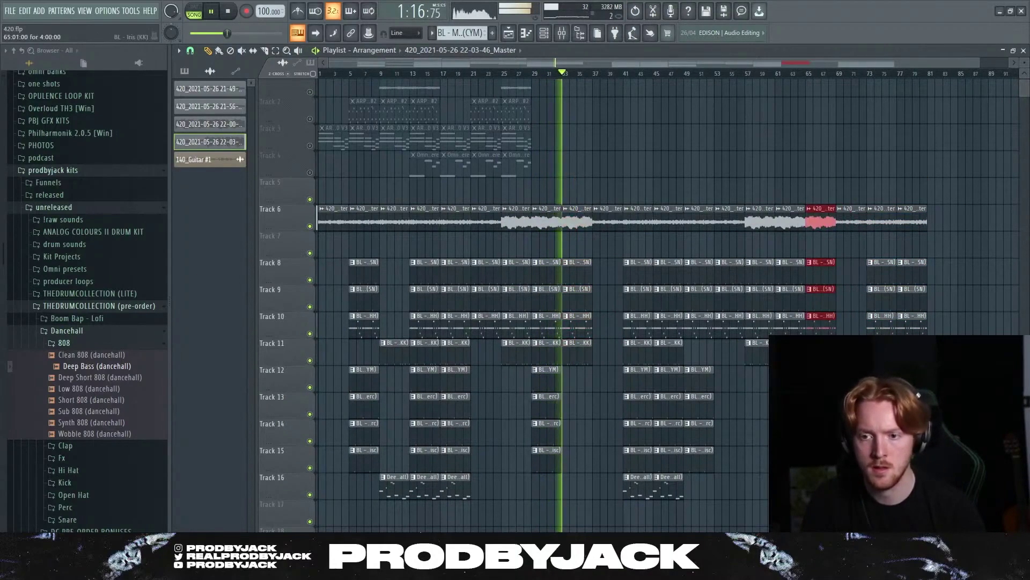
ctrl+click(828, 405)
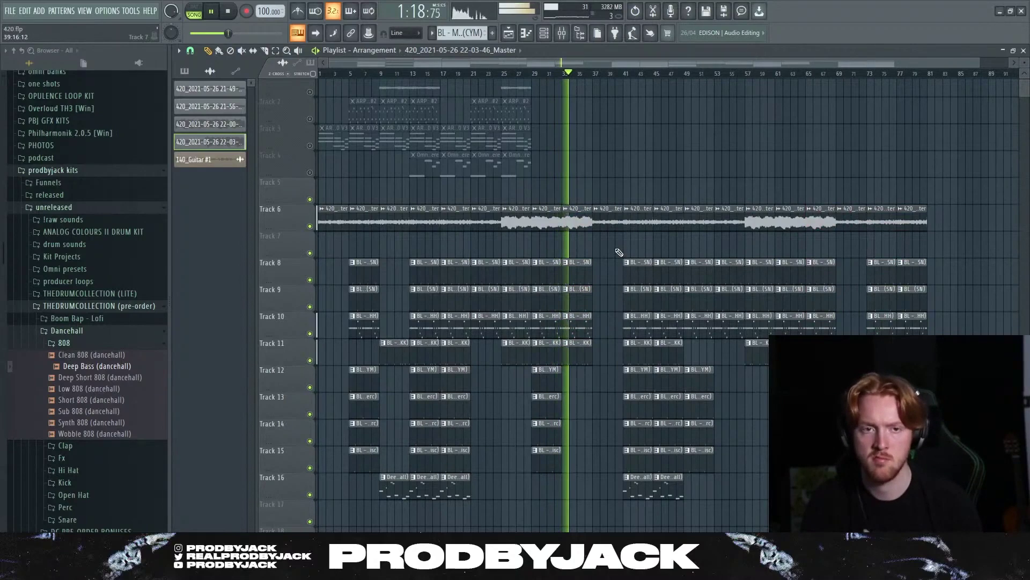
- Replace the Master clips at bars 37 and 69 with copies of the bar 29 clip block from Track 6 and Tracks 8 to 15
right_click(608, 220)
drag(550, 179, 603, 468)
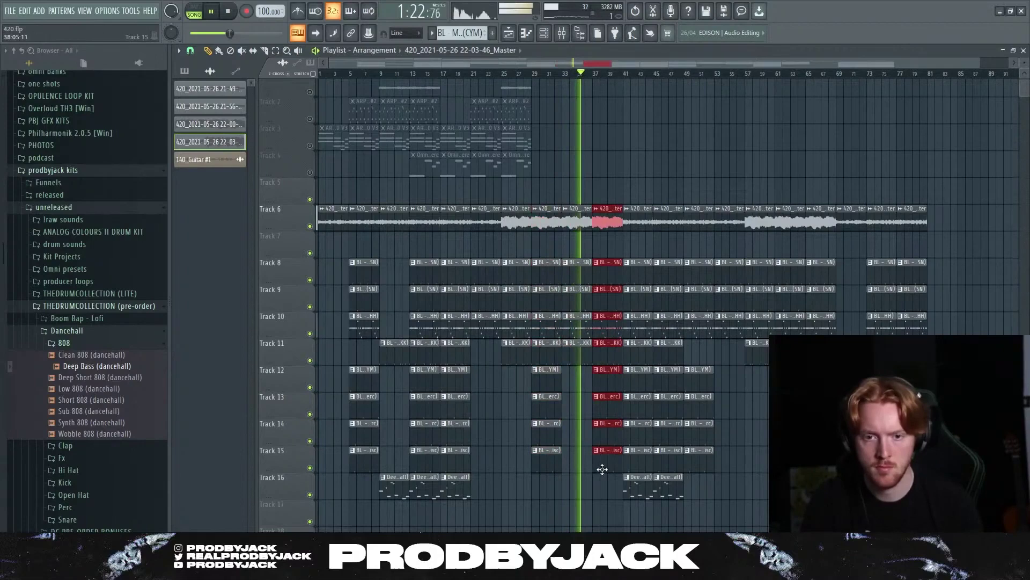
right_click(849, 221)
drag(603, 221, 846, 220)
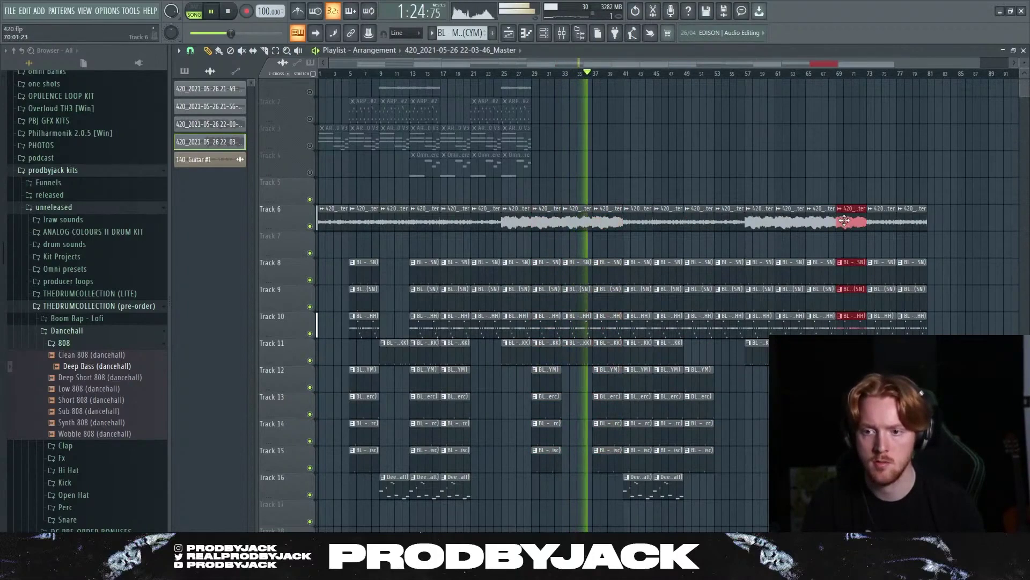
ctrl+click(837, 189)
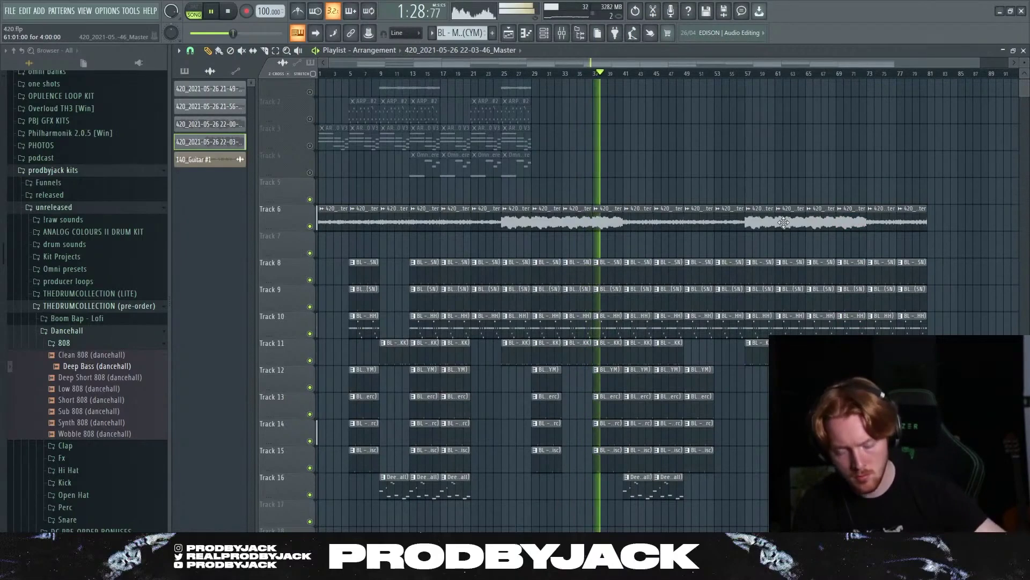
scroll(673, 193, down, 1)
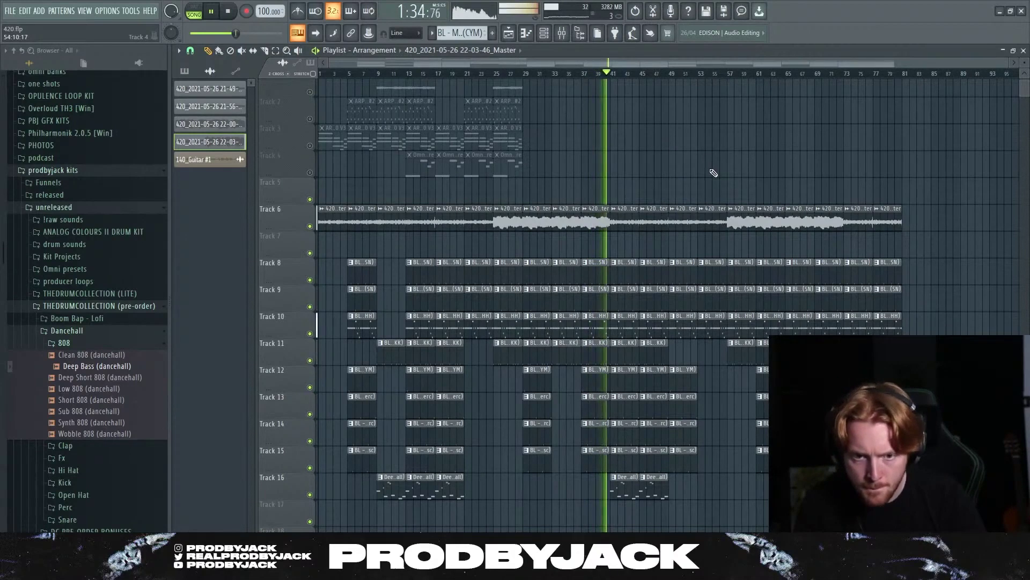
scroll(714, 173, up, 2)
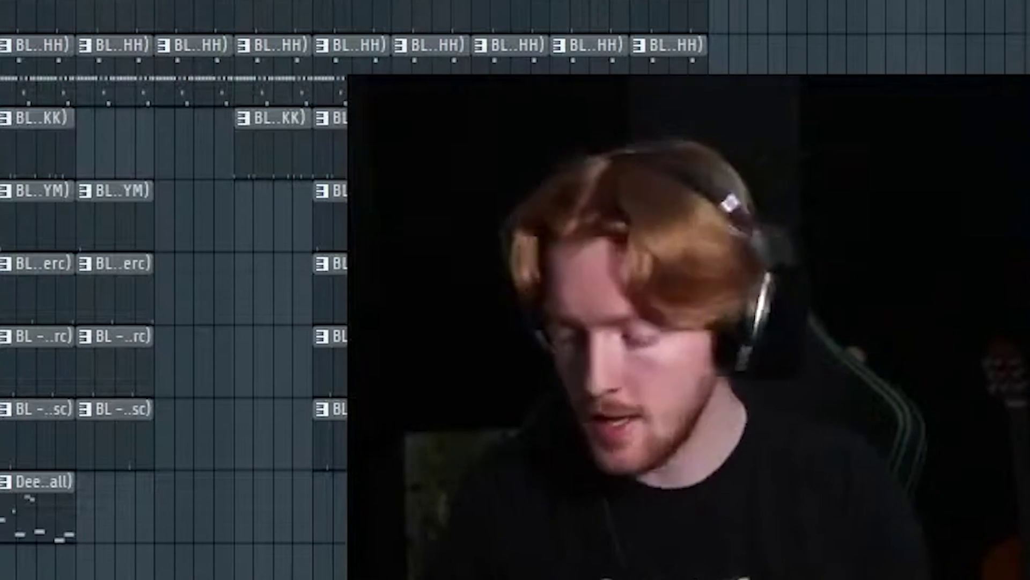